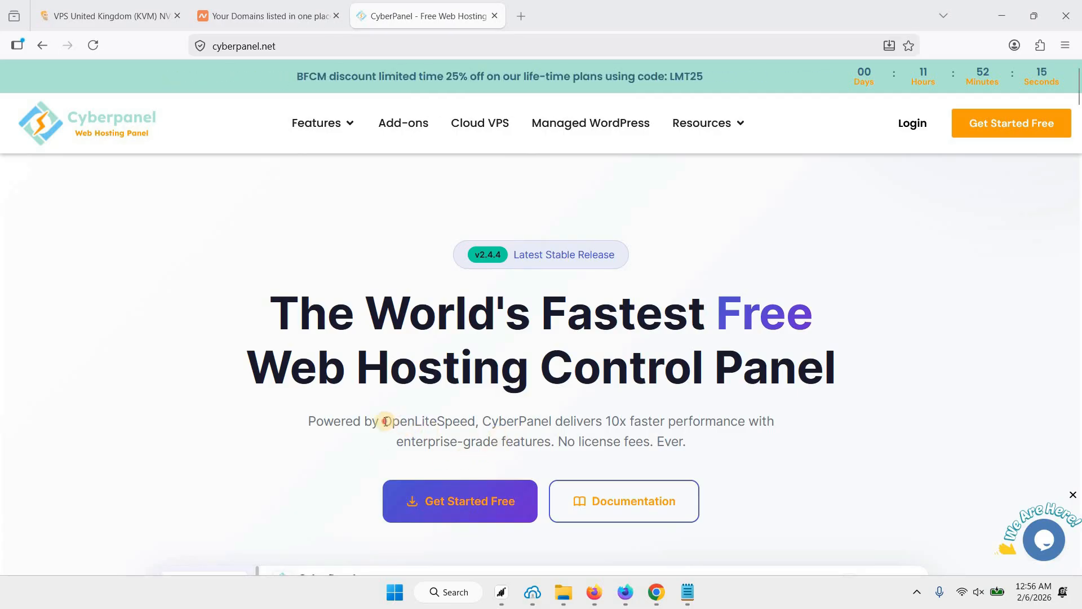
Switch to the Namecheap domain list showing webshanks.space and webshanks.store.
double_click(468, 421)
left_click(506, 414)
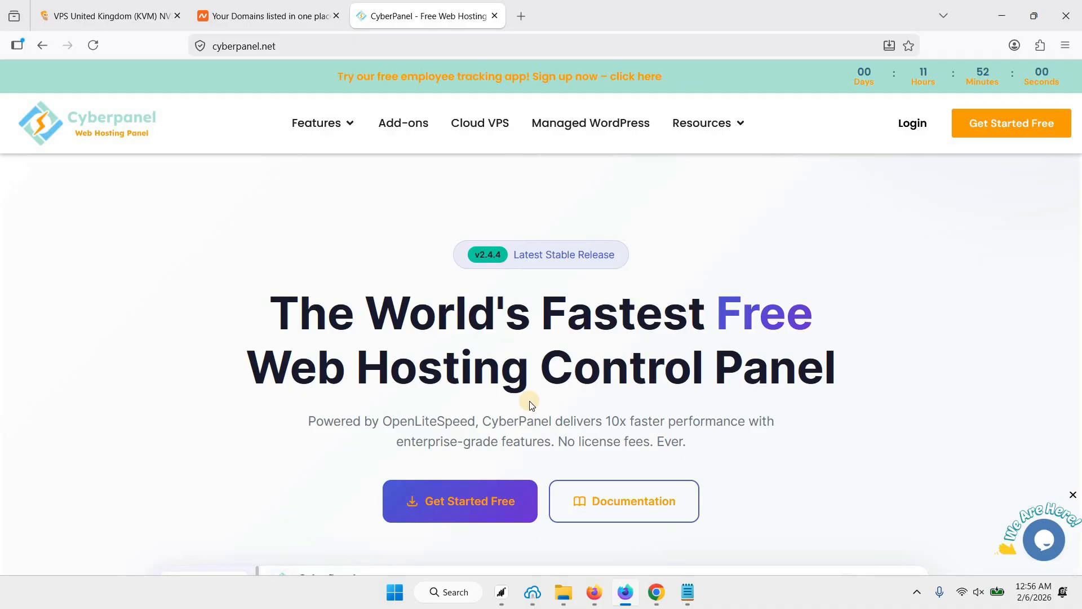
left_click(261, 16)
scroll(360, 367, "down", 2)
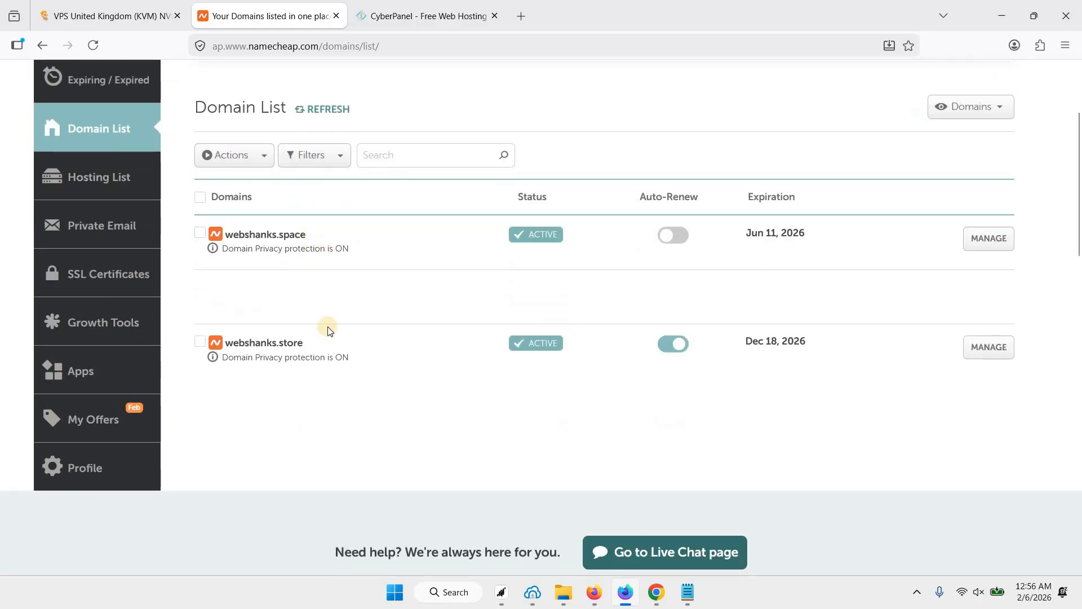
Bring up the Colonel Server Manage Product page for the VPS United Kingdom (KVM).
left_click(122, 20)
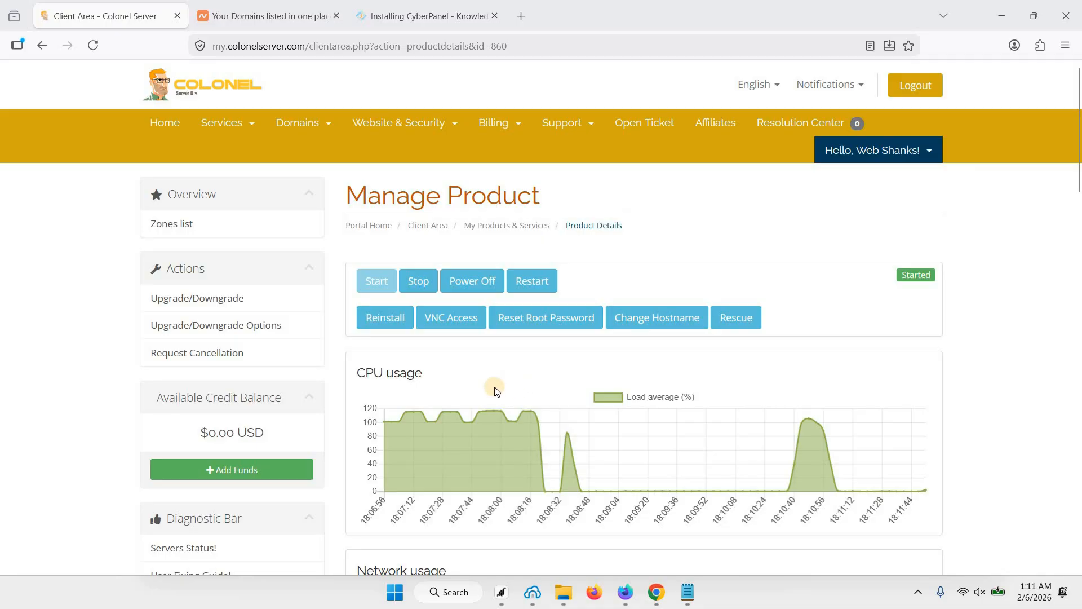
Copy the server IP 51.75.165.252 from the IP Address box and return to Namecheap.
scroll(498, 389, "down", 15)
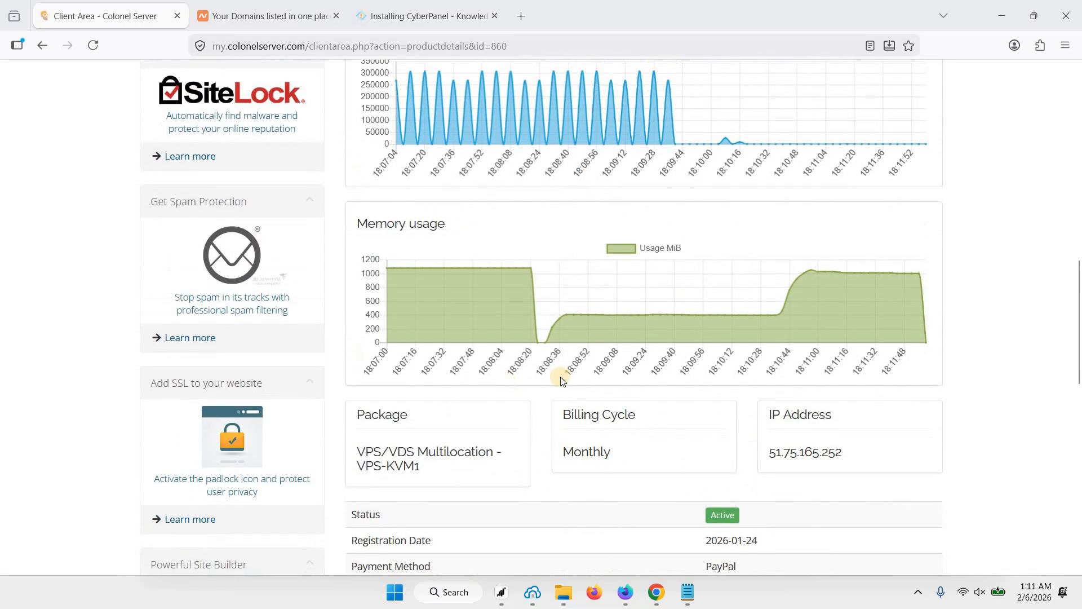
scroll(561, 382, "down", 4)
left_click_drag(769, 230, 842, 232)
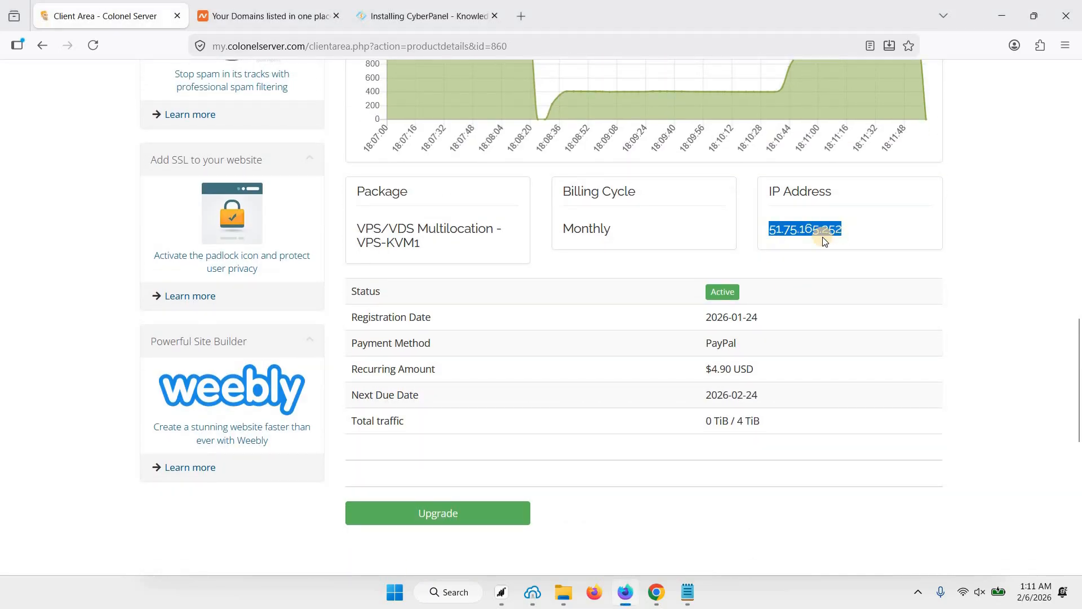
left_click(672, 245)
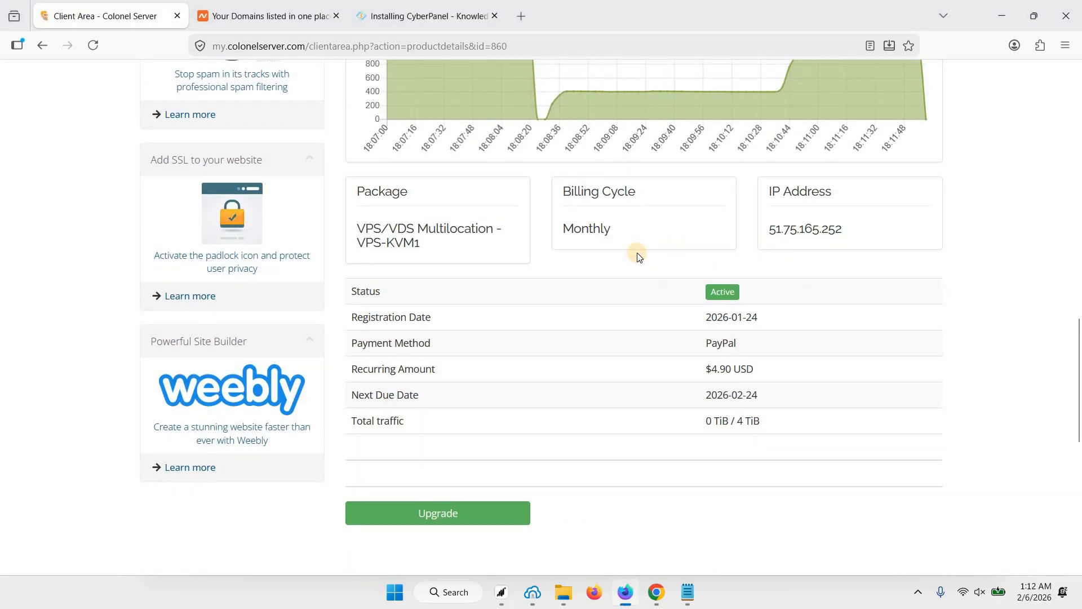
left_click_drag(772, 232, 833, 234)
key("ctrl+c")
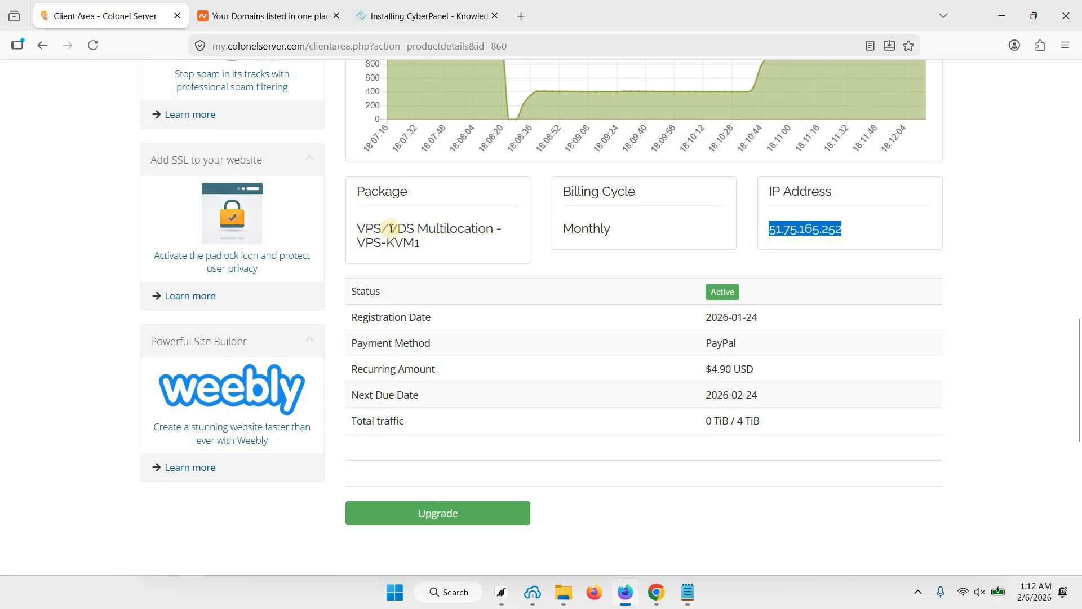
left_click(271, 19)
scroll(314, 247, "down", 2)
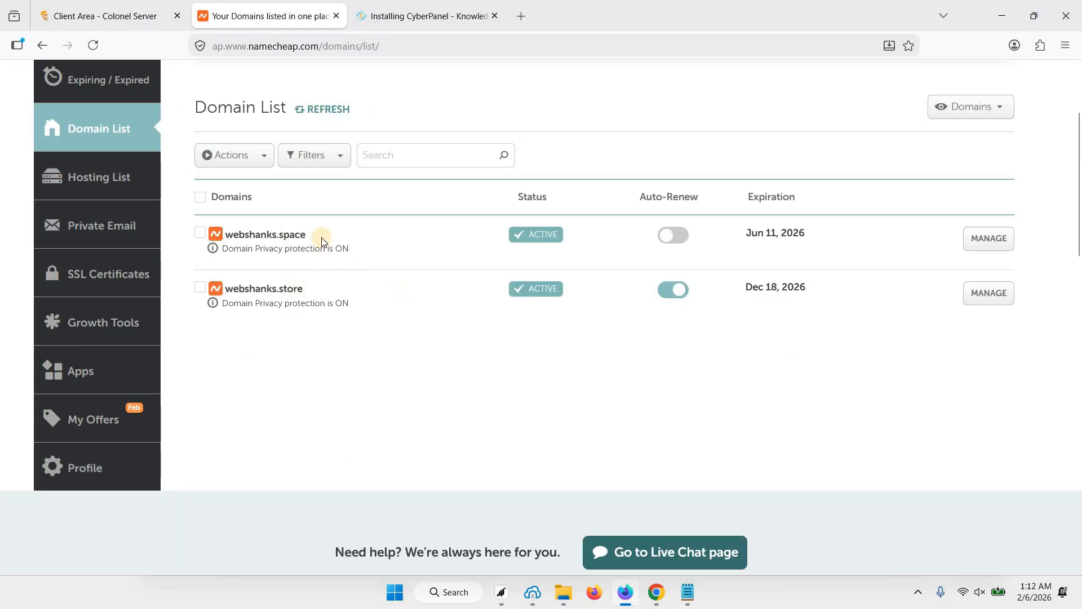
Add an A record for webshanks.space with host @ pointing to 51.75.165.252.
left_click(991, 240)
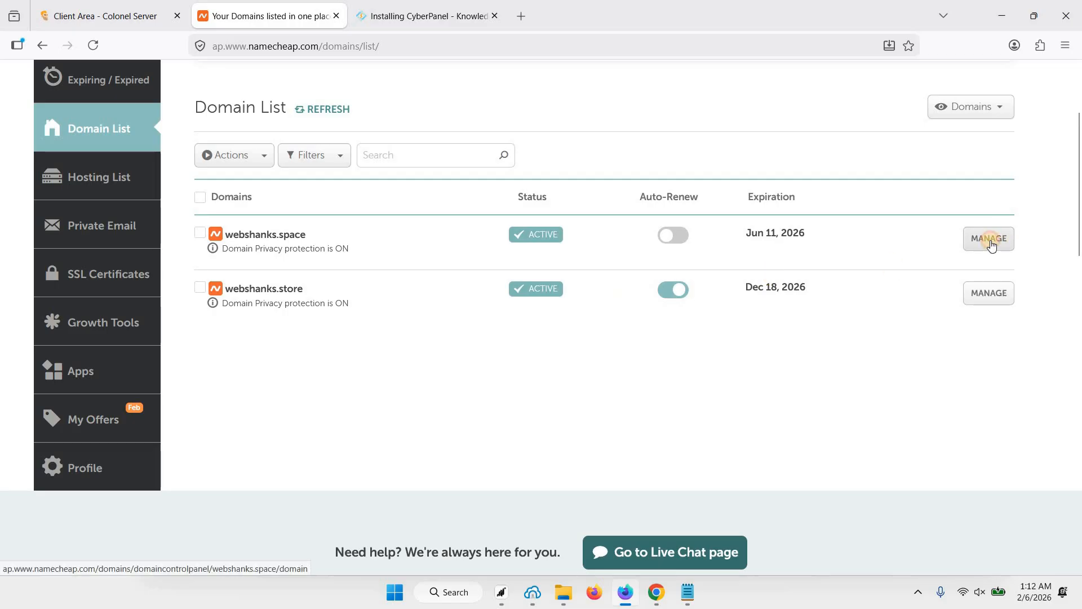
scroll(612, 390, "down", 2)
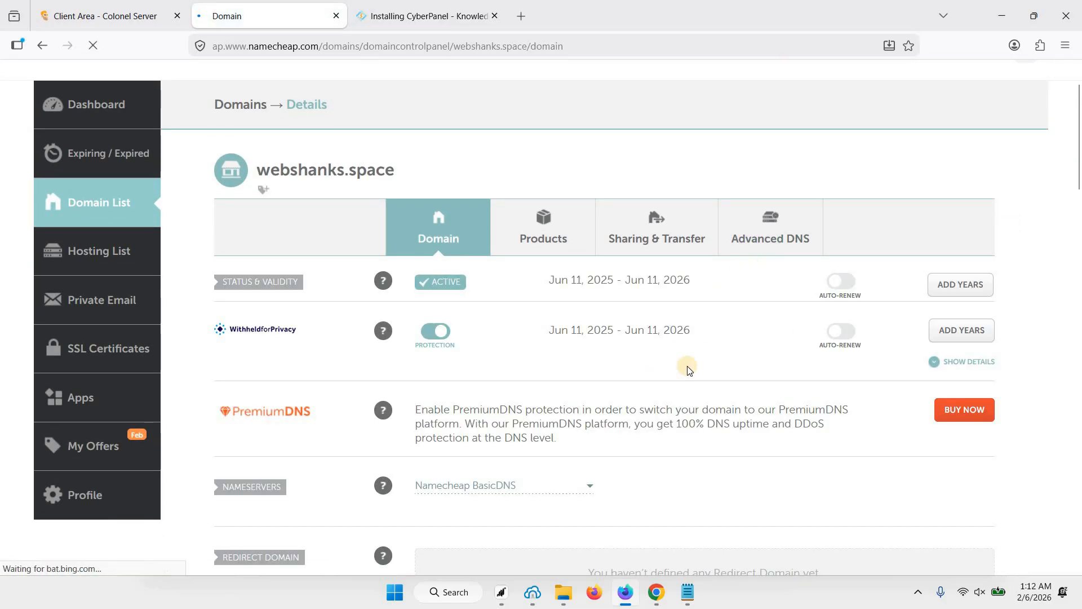
scroll(687, 366, "down", 2)
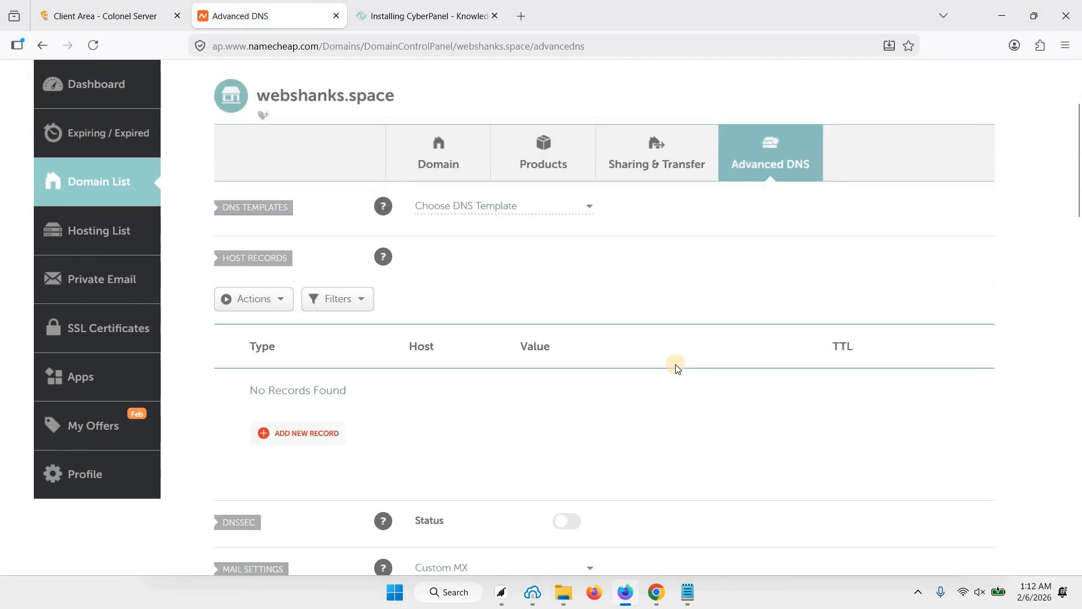
scroll(674, 368, "down", 1)
left_click(305, 361)
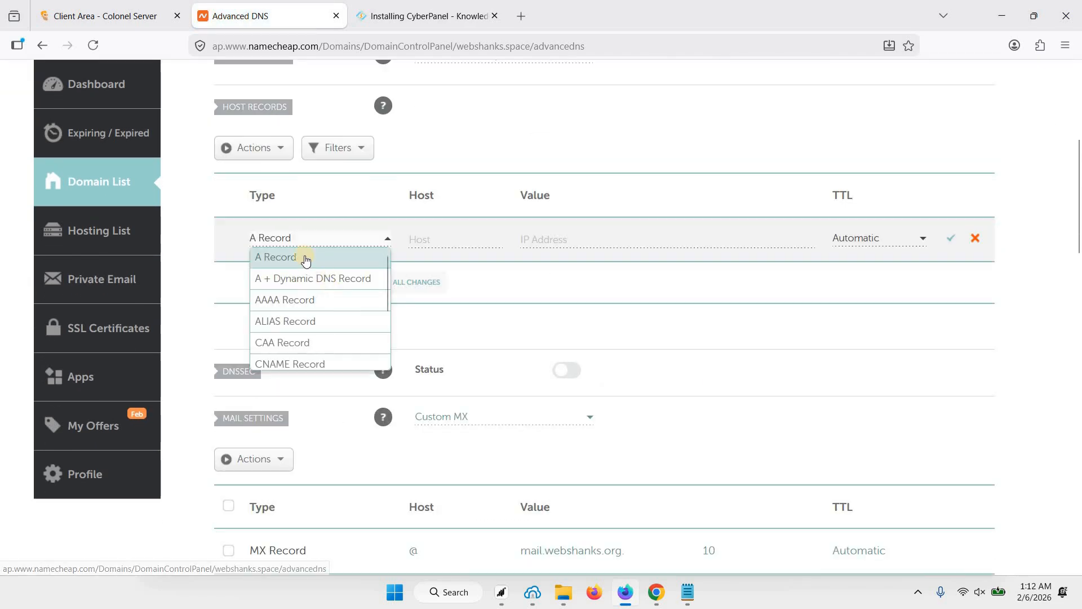
left_click(300, 254)
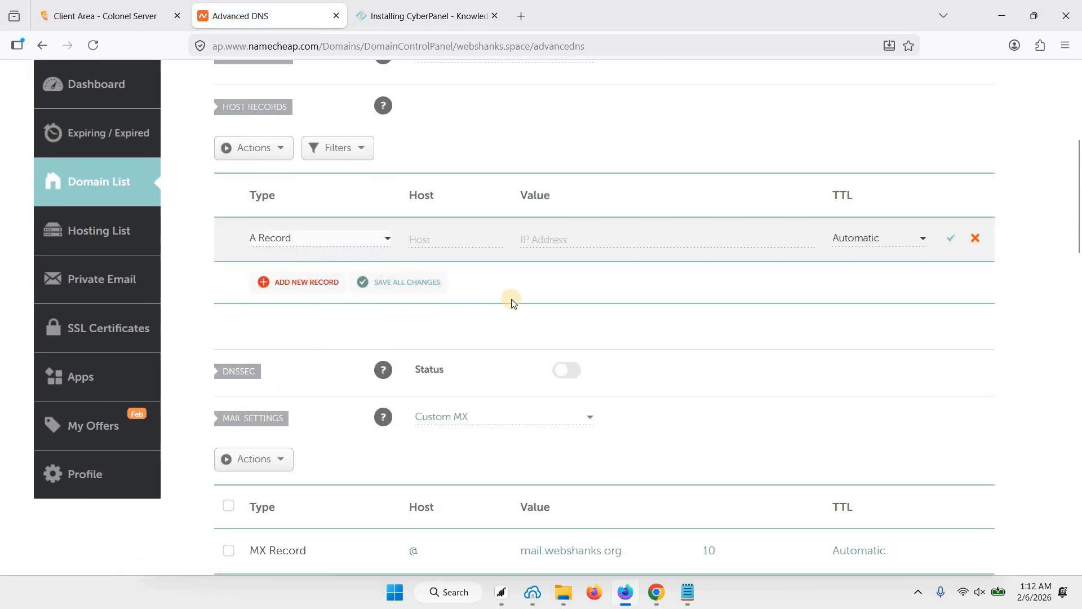
left_click(438, 243)
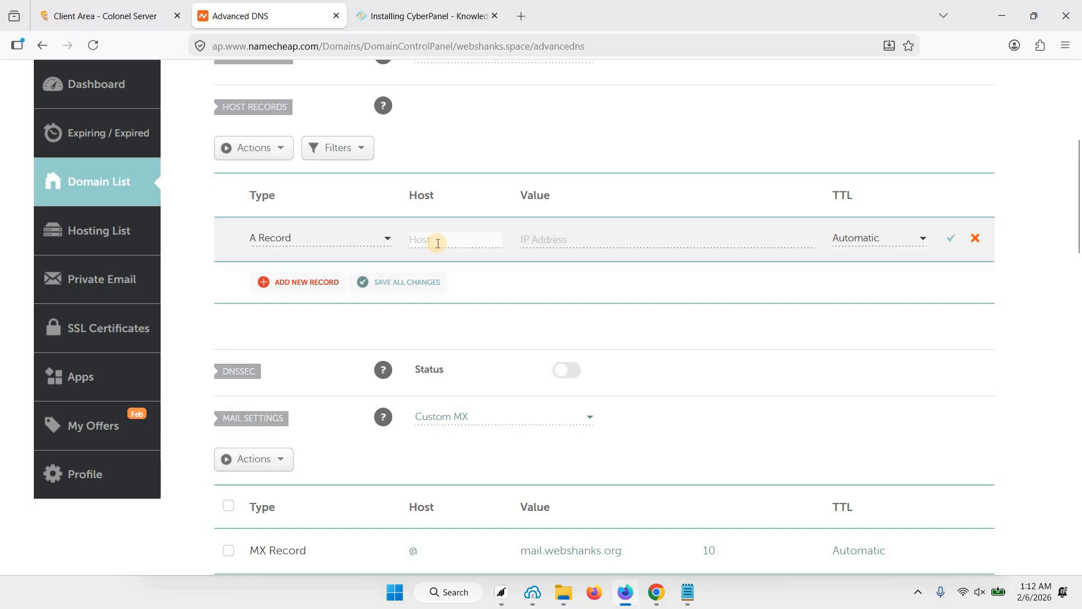
type("@")
left_click(558, 242)
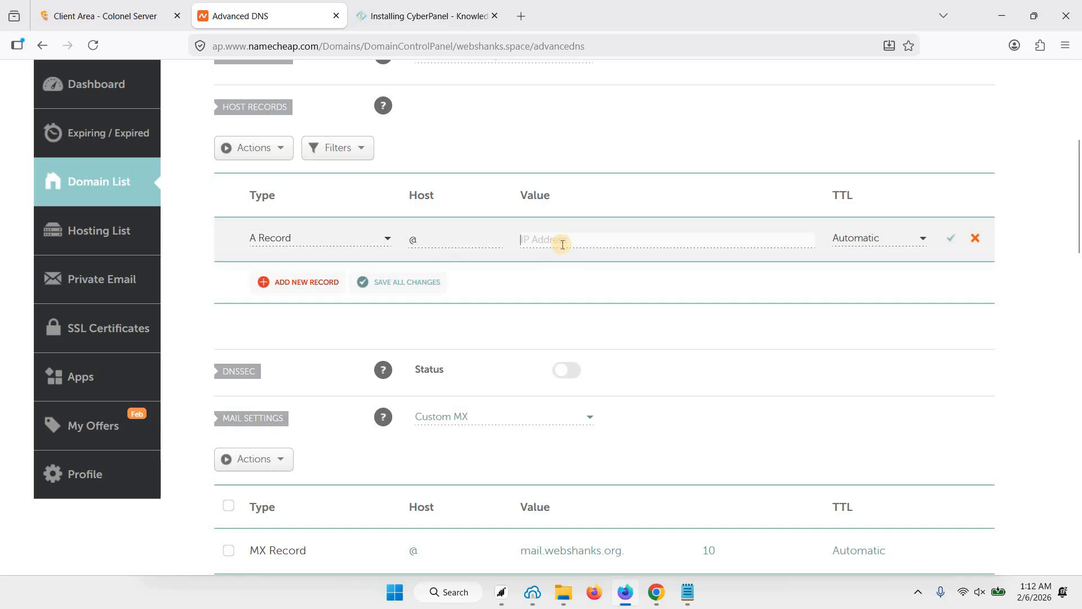
key("ctrl+v")
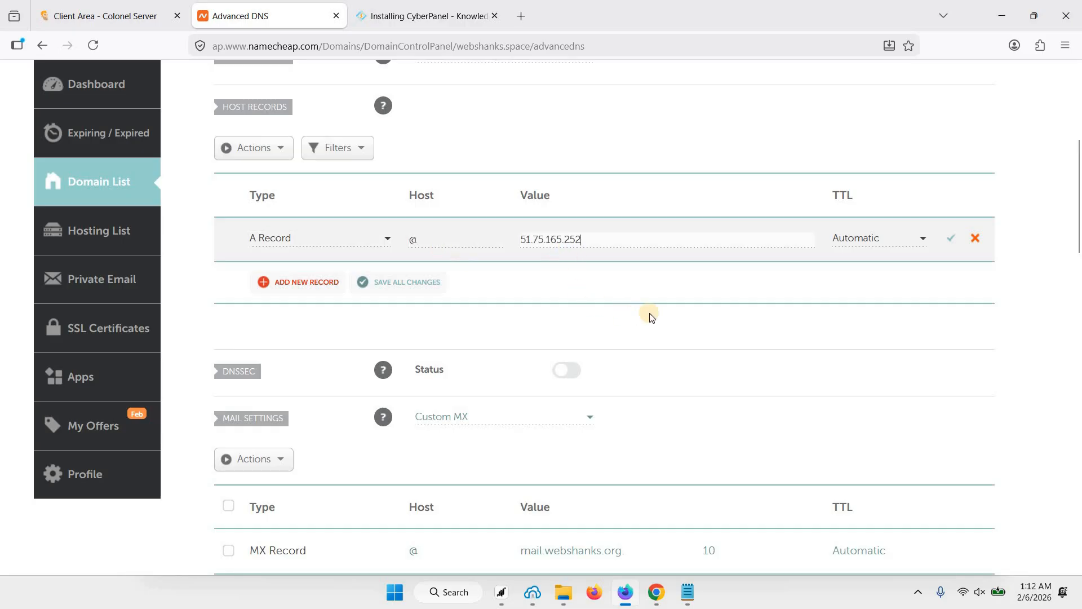
left_click(951, 239)
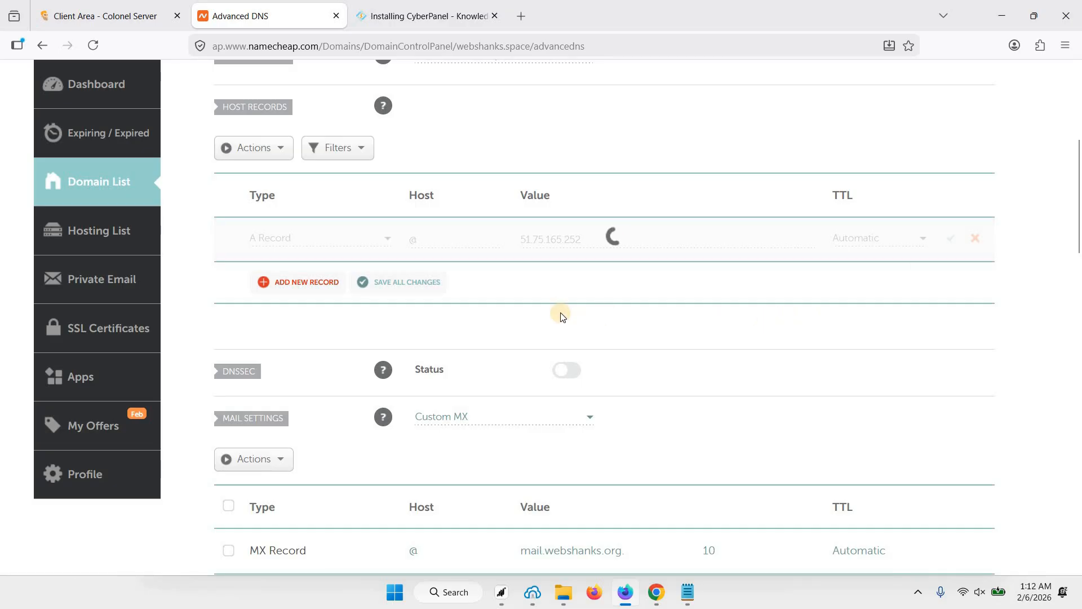
Go back to the Namecheap domain list.
scroll(566, 319, "up", 2)
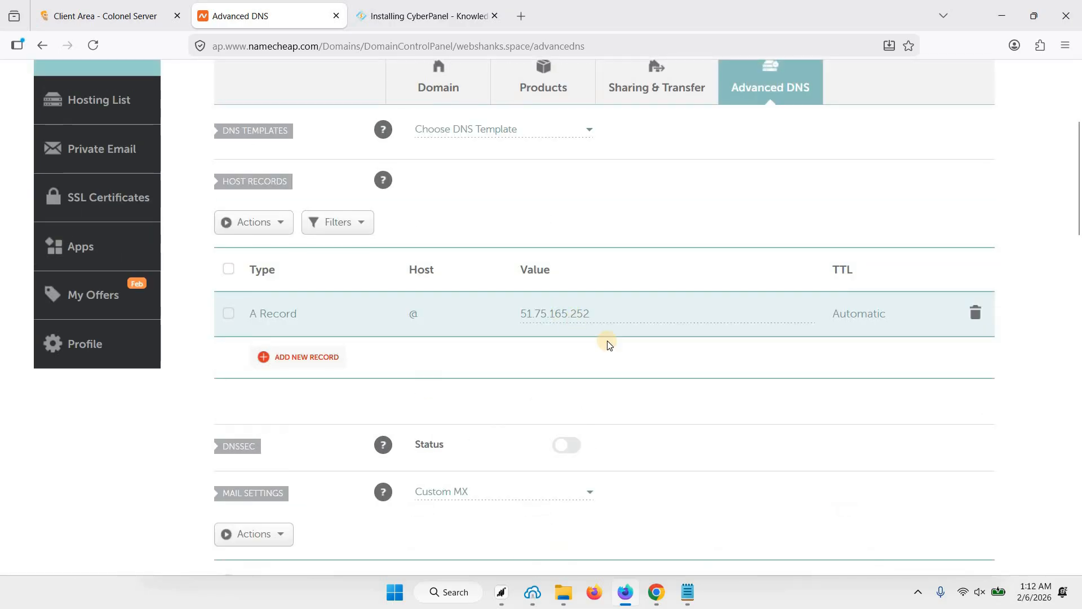
scroll(395, 197, "up", 2)
scroll(303, 136, "up", 1)
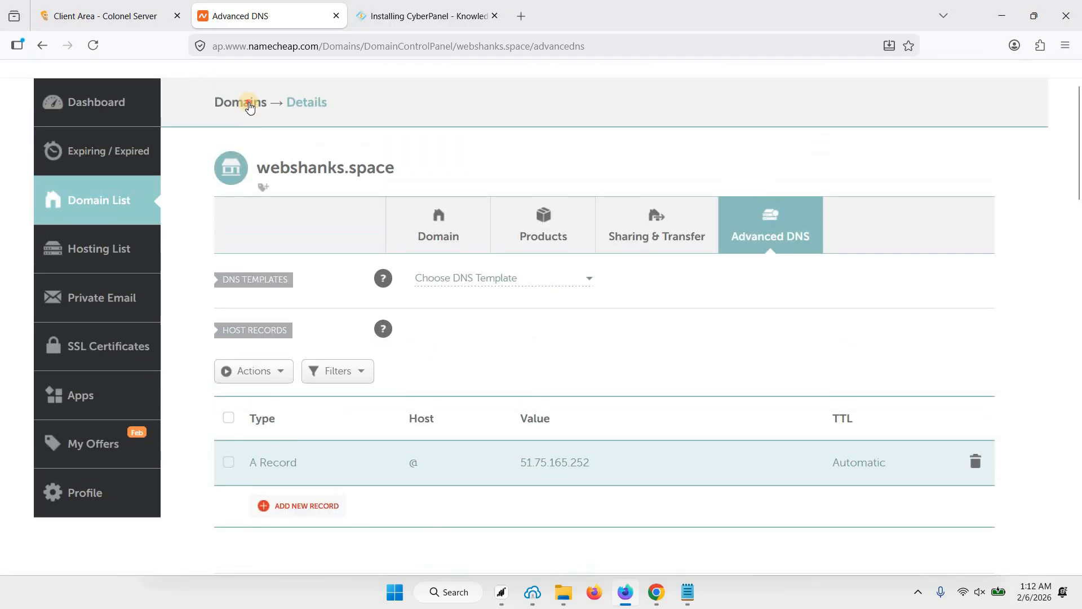
left_click(248, 104)
scroll(495, 291, "down", 1)
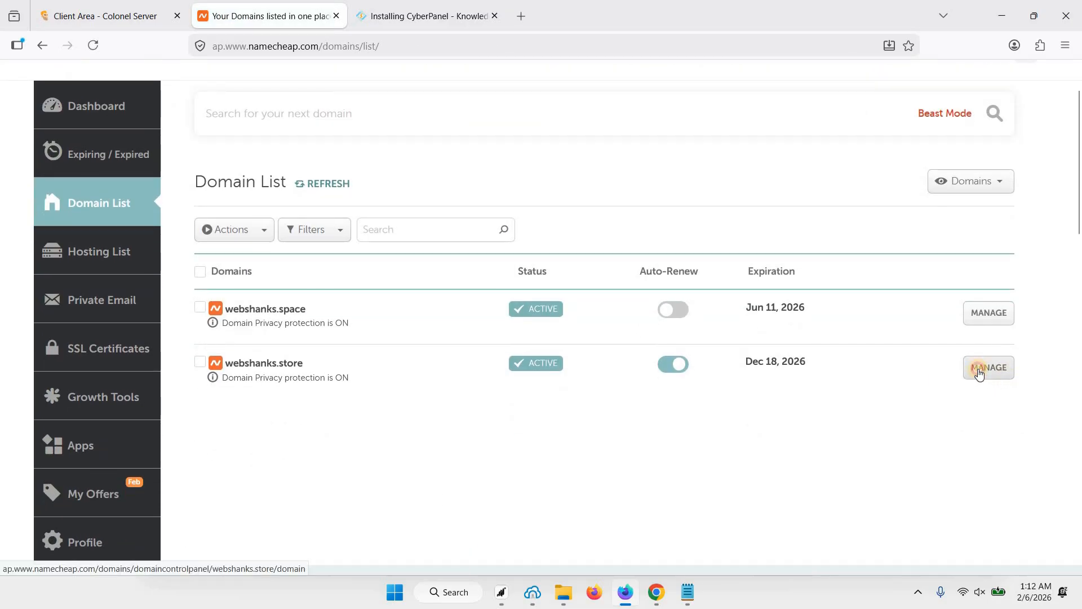
Add an A record on webshanks.store with host @ and value 51.75.165.252.
left_click(981, 369)
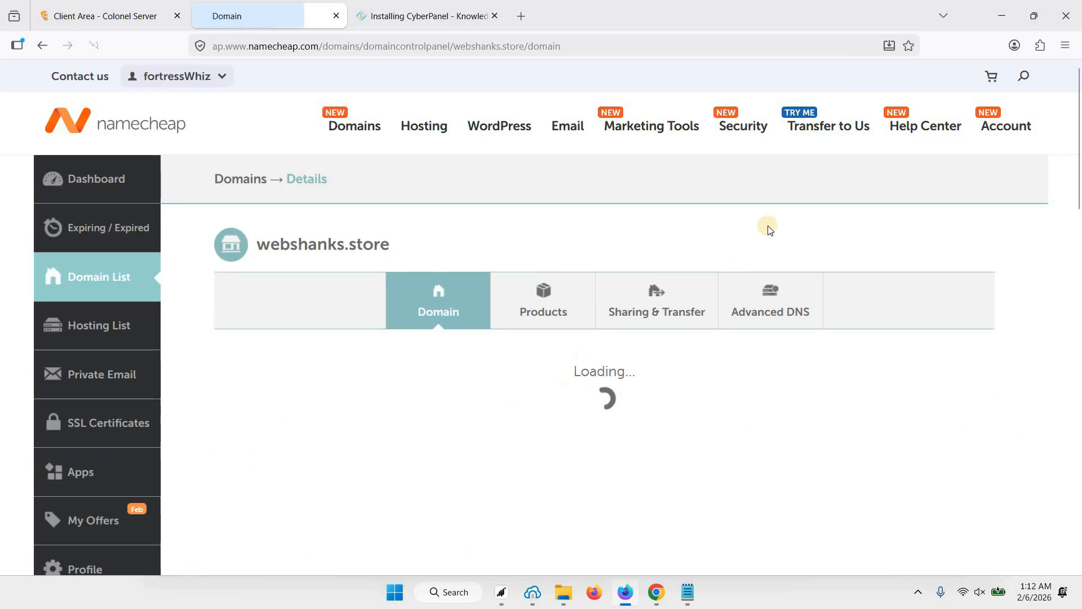
scroll(770, 200, "down", 3)
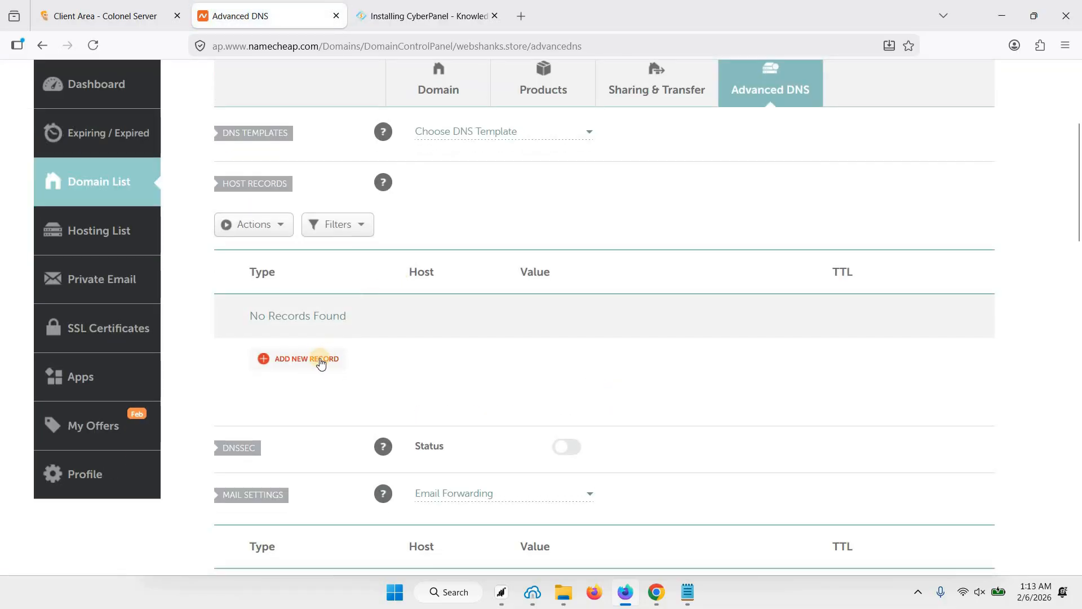
left_click(336, 356)
left_click(377, 260)
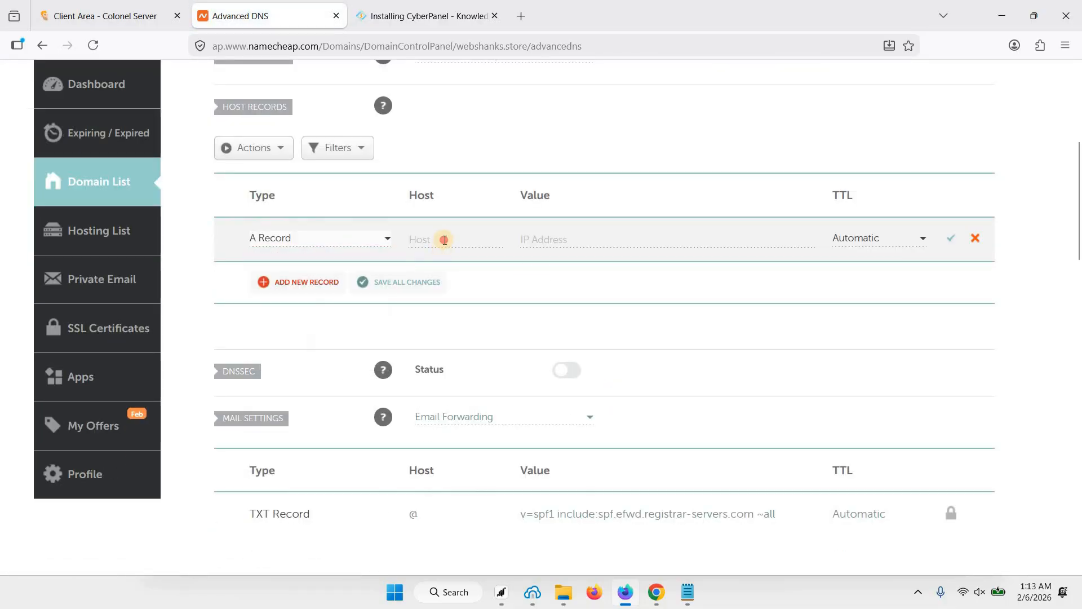
left_click(445, 238)
type("@")
left_click(545, 240)
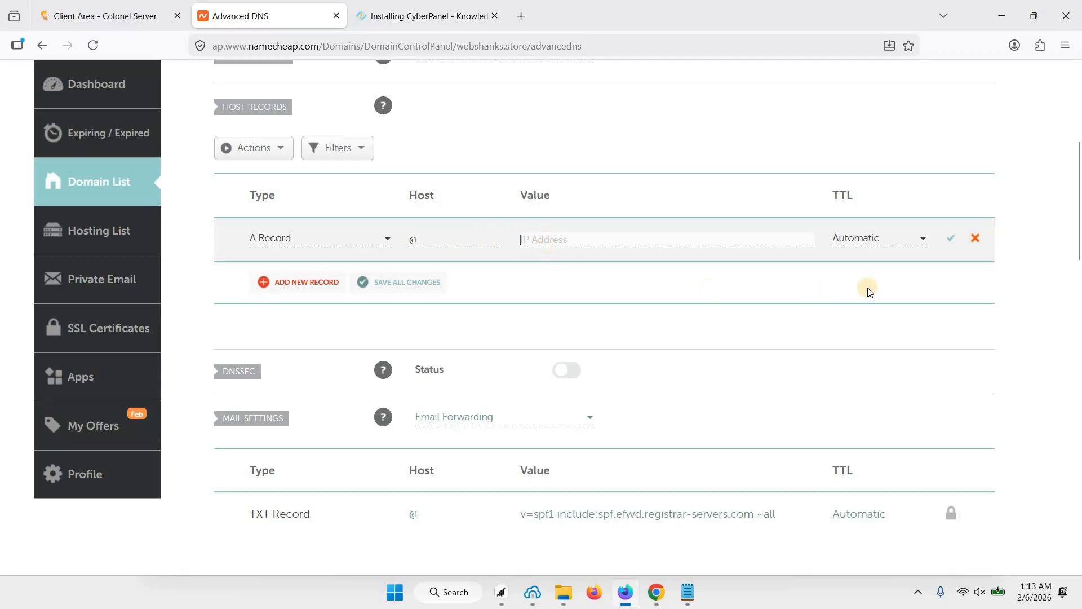
key("ctrl+v")
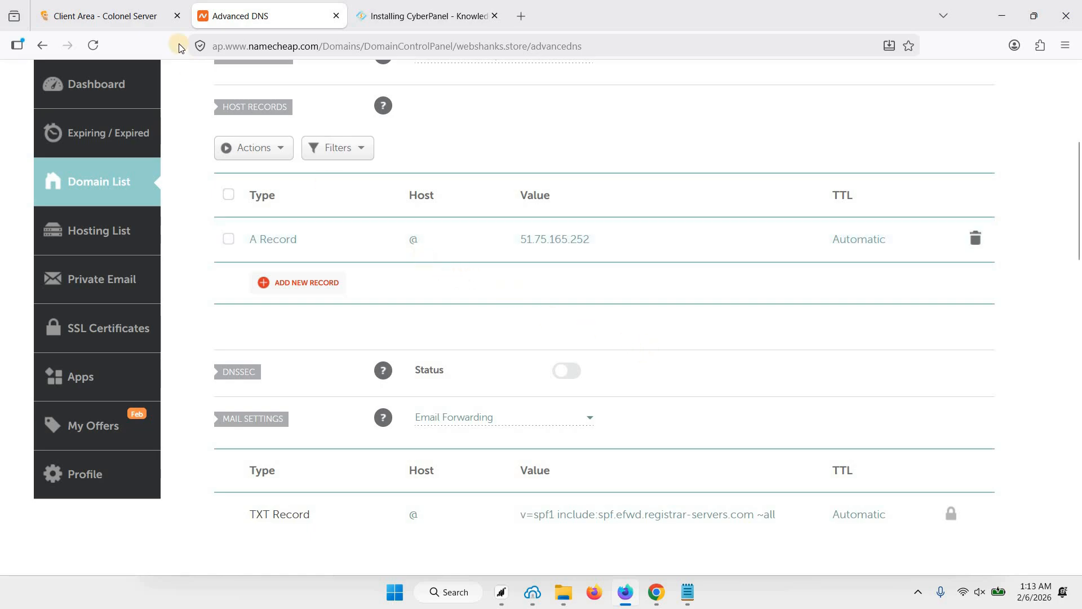
Copy the server IP 51.75.165.252 again from the VPS product page.
left_click(129, 17)
left_click(735, 248)
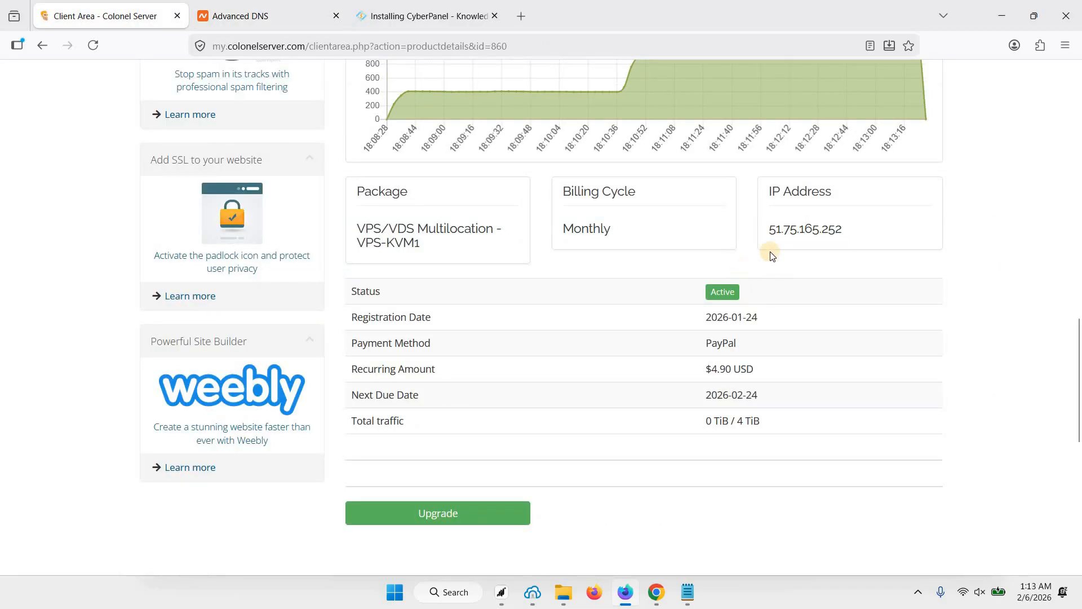
left_click_drag(768, 230, 844, 248)
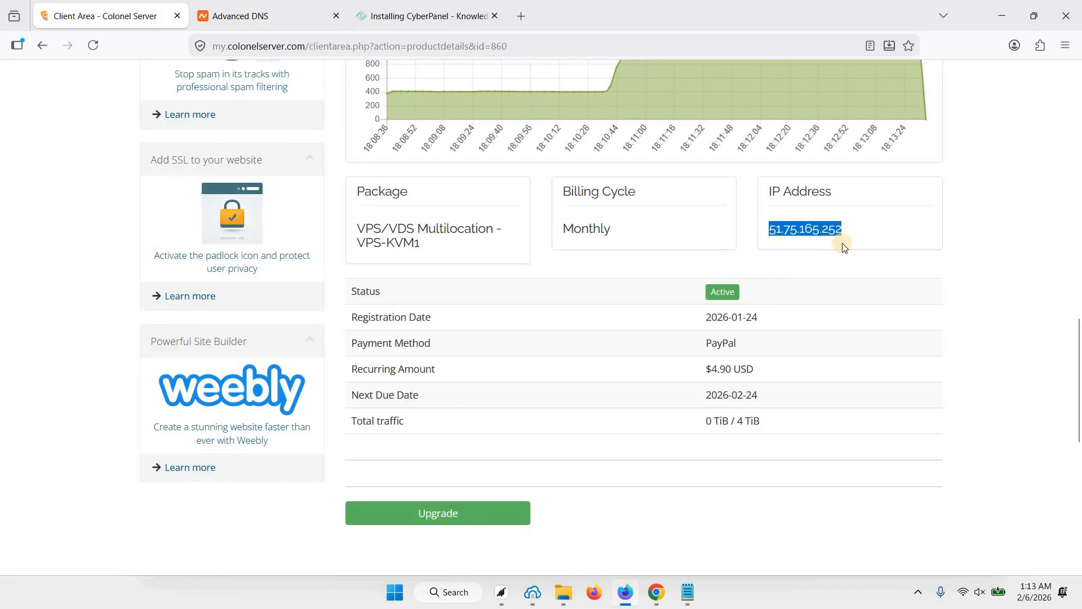
right_click(844, 248)
left_click(843, 337)
Set the Bitvise host to 51.75.165.252, keeping username root and port 22.
left_click(533, 593)
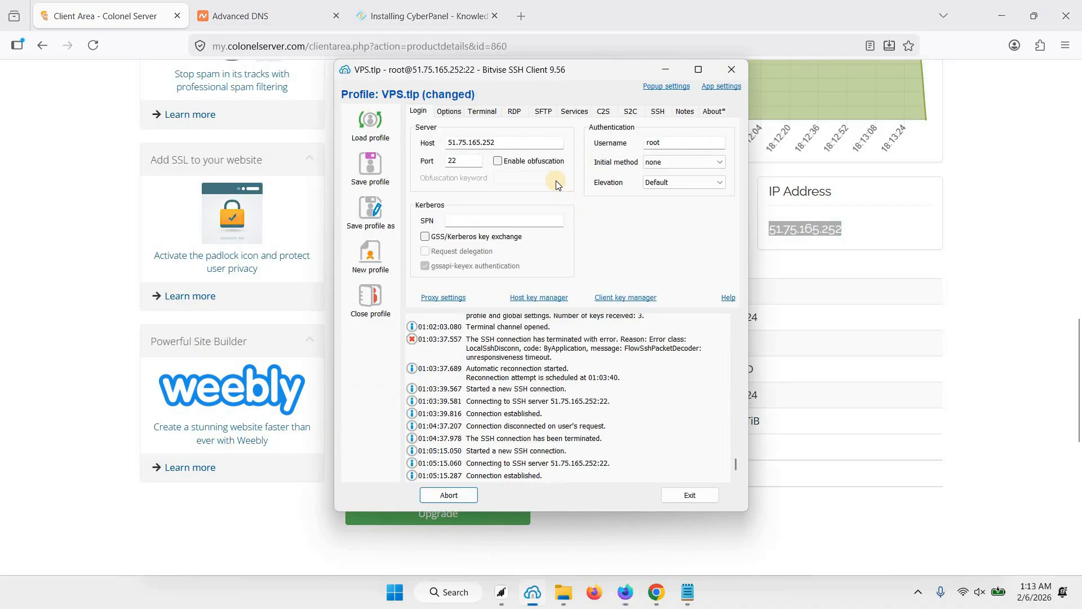
double_click(496, 143)
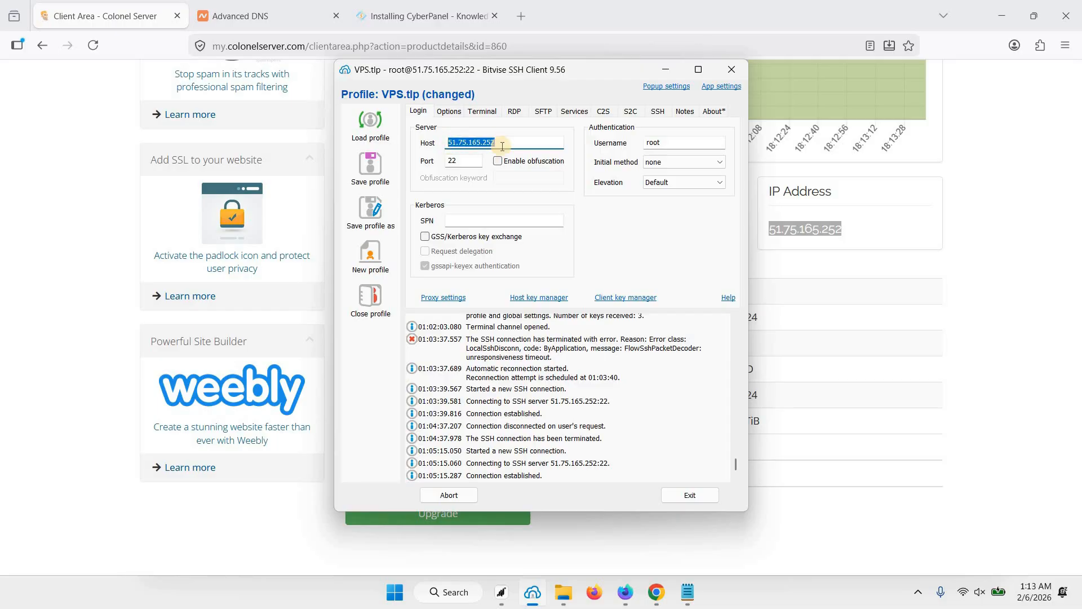
key("ctrl+v")
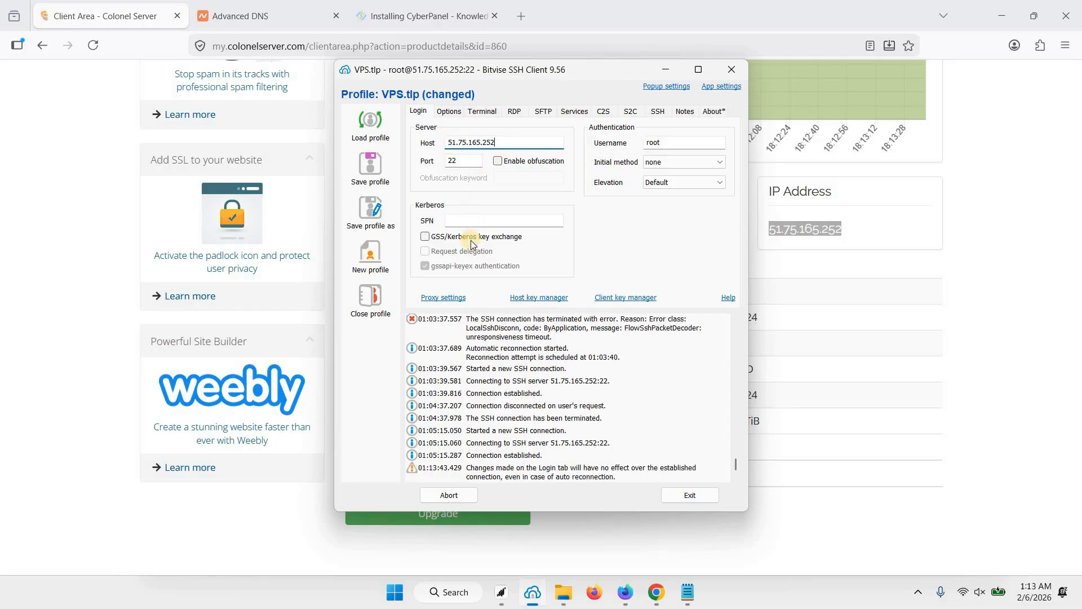
left_click(668, 141)
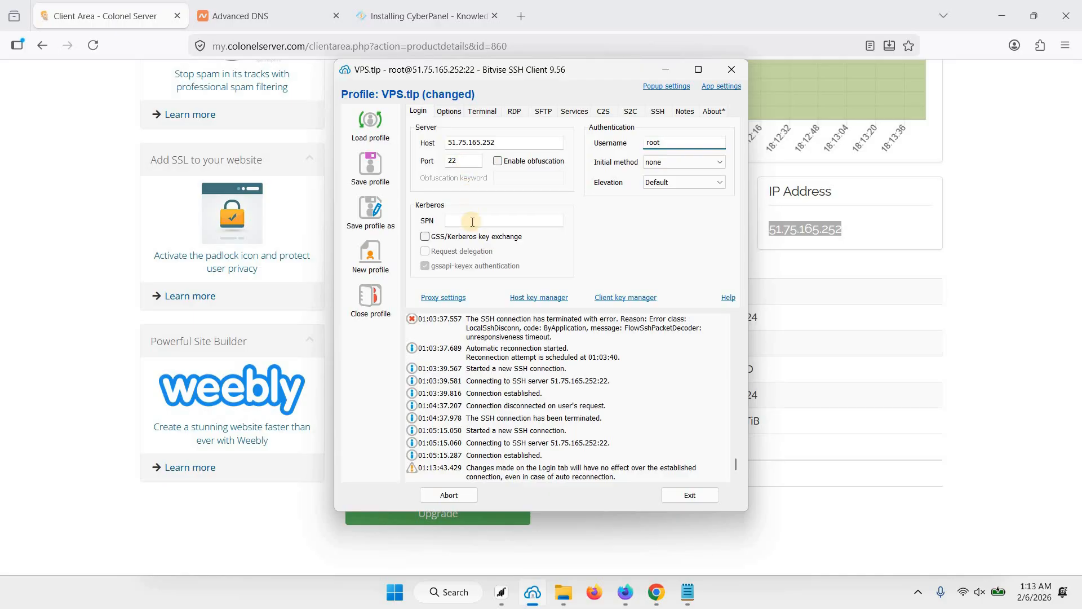
left_click(463, 162)
Reconnect, accept and save the changed host key, and log in as root.
left_click(451, 495)
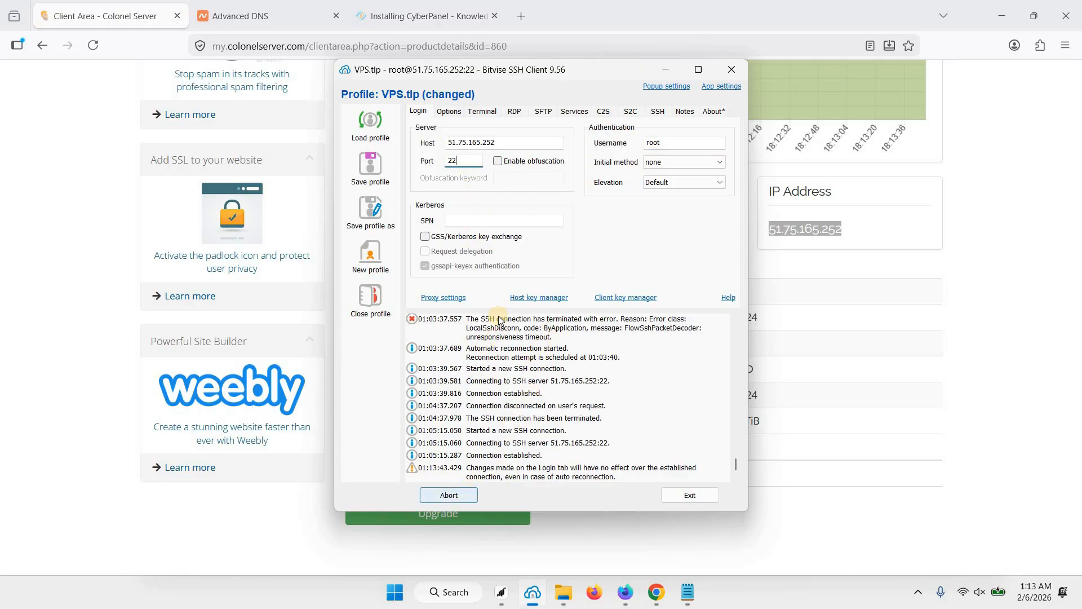
left_click(452, 496)
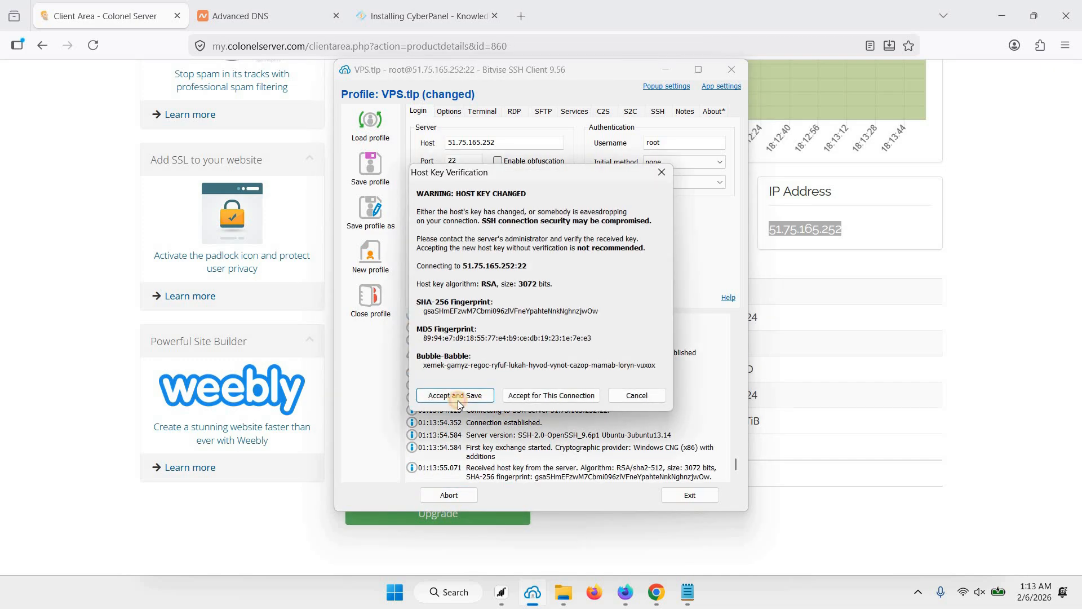
left_click(458, 397)
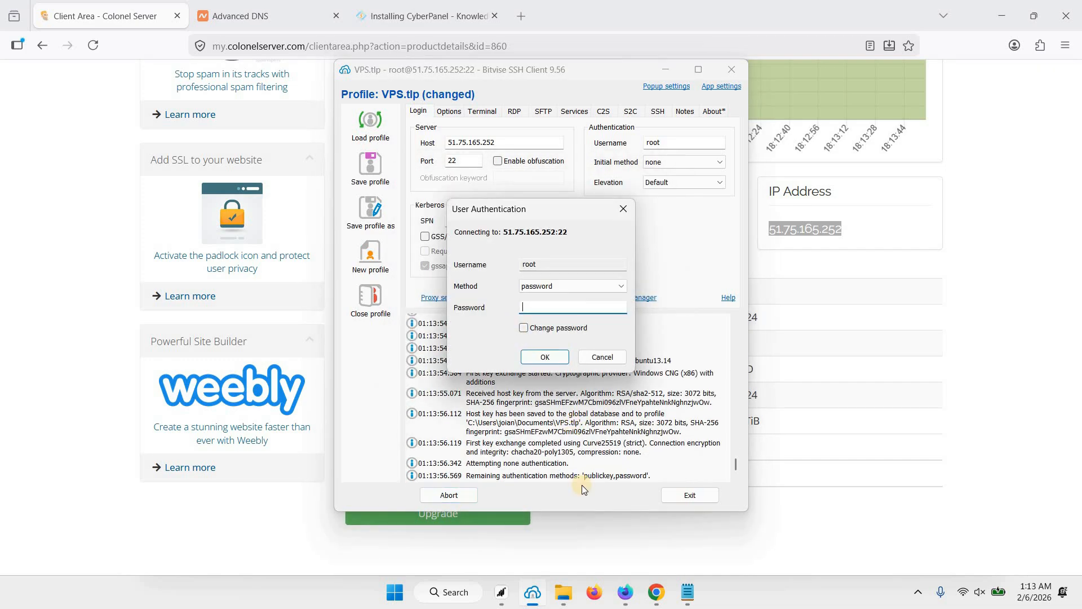
type("************")
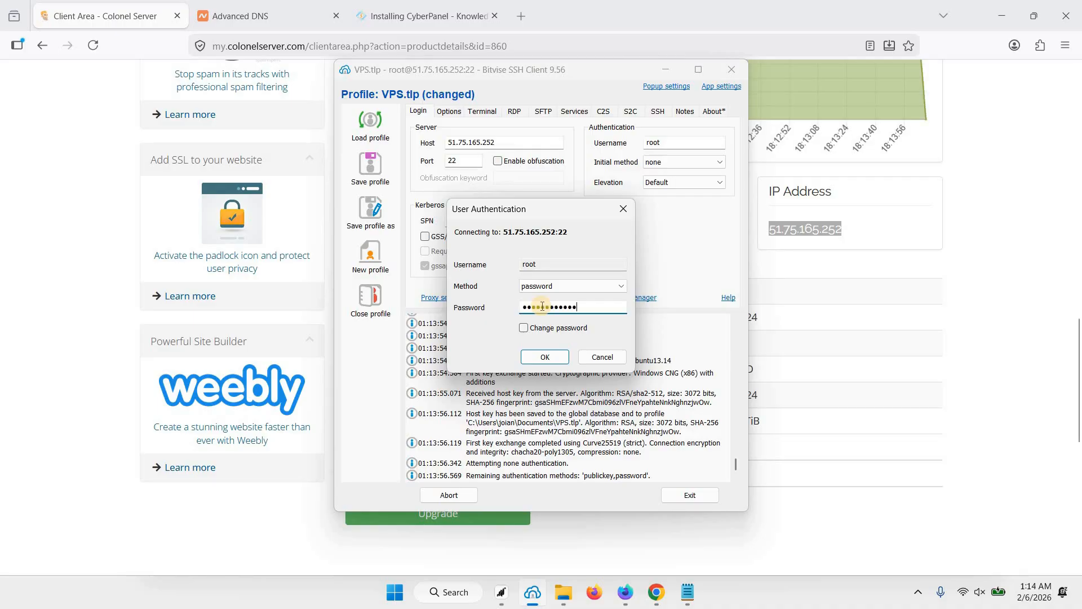
left_click(545, 357)
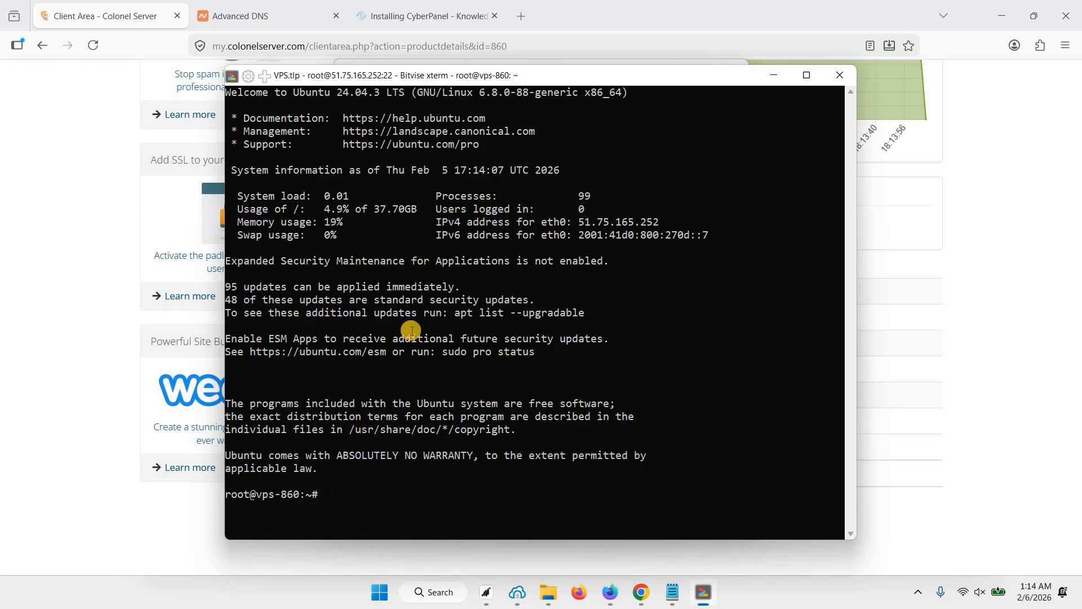
Run 'sudo apt update && sudo apt upgrade -y', then return to the guide's Step 3.
type("sudo apt update && sudo ")
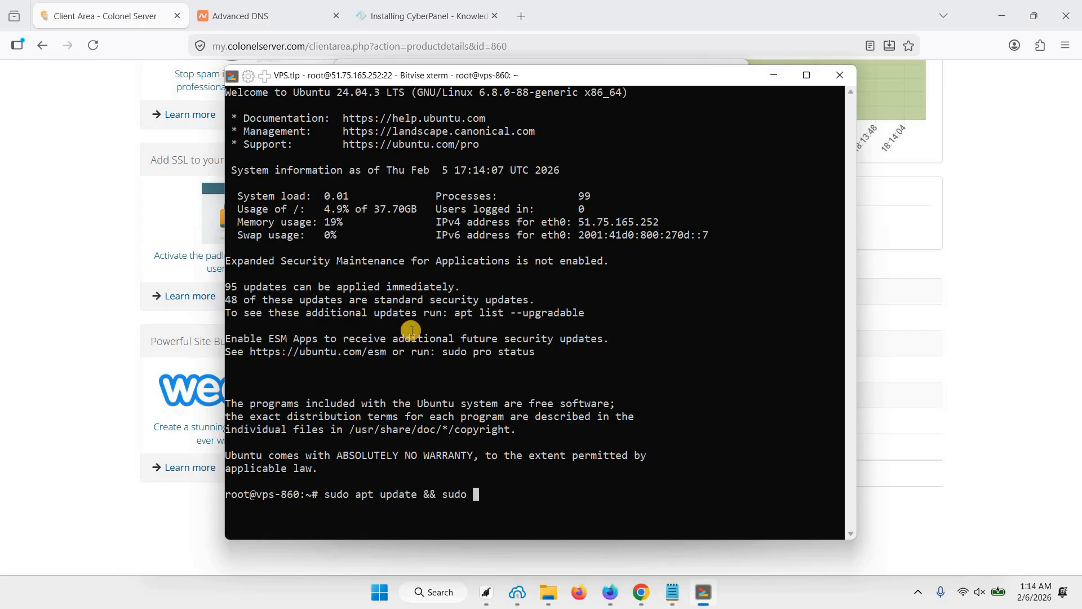
type("apt upgrade -y")
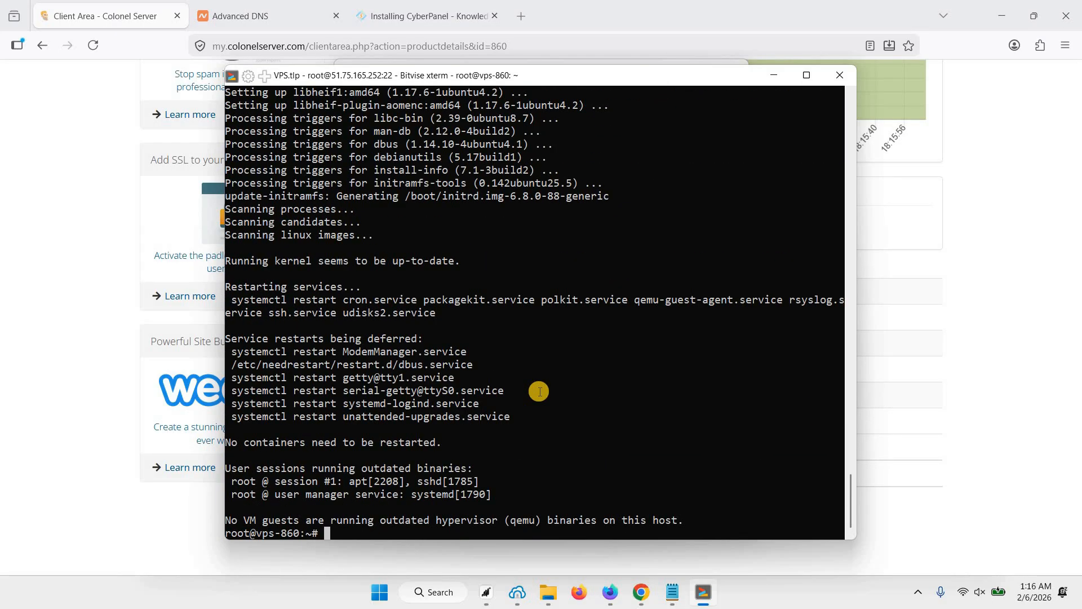
left_click(429, 15)
scroll(535, 381, "down", 3)
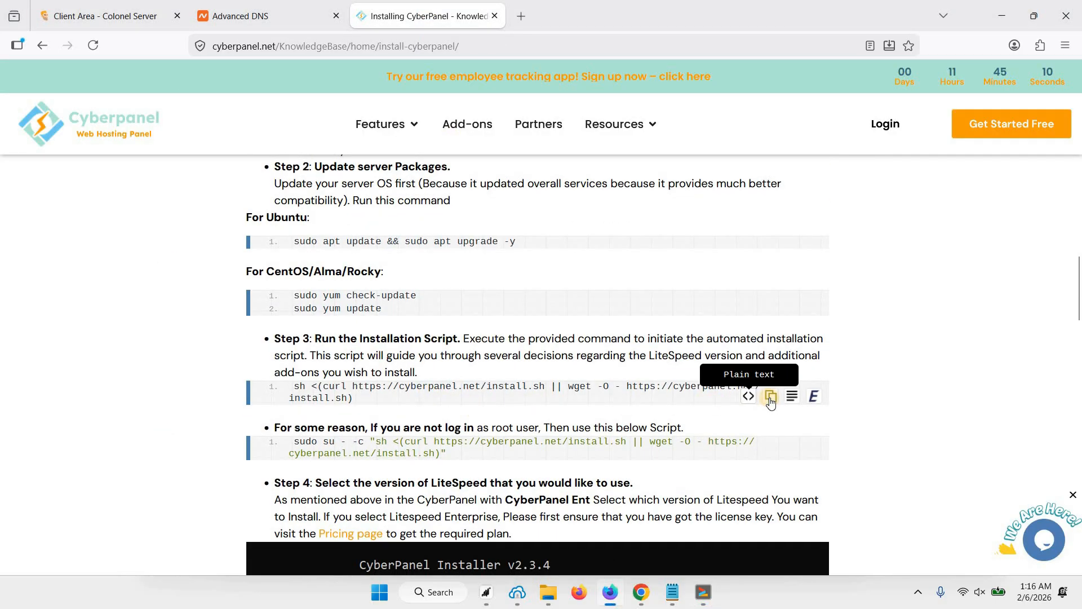
Paste the CyberPanel install.sh command into the terminal and run it.
left_click(773, 392)
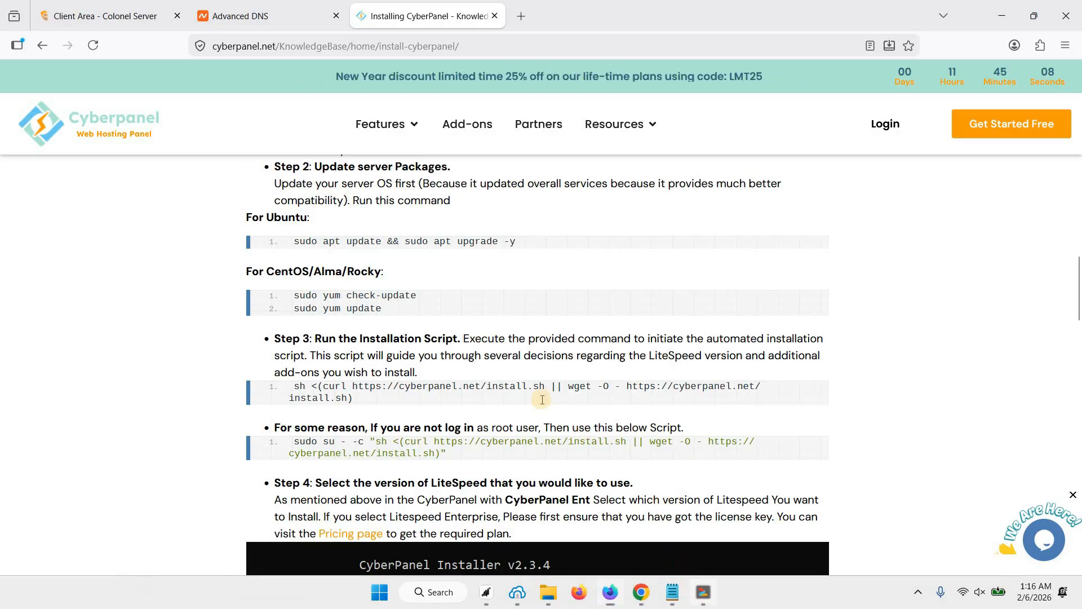
left_click(697, 596)
right_click(541, 399)
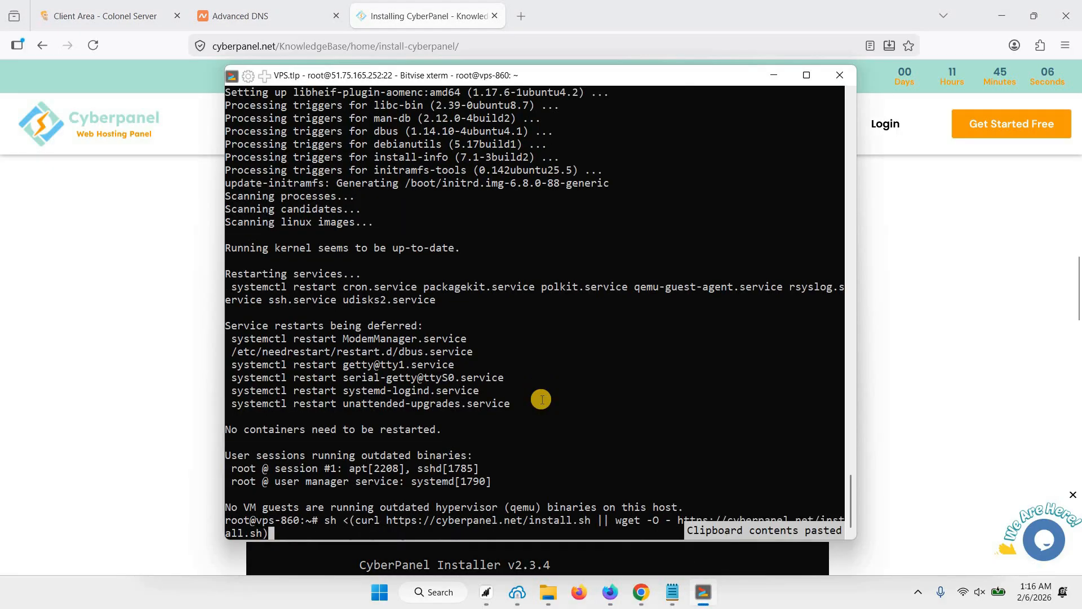
key("Return")
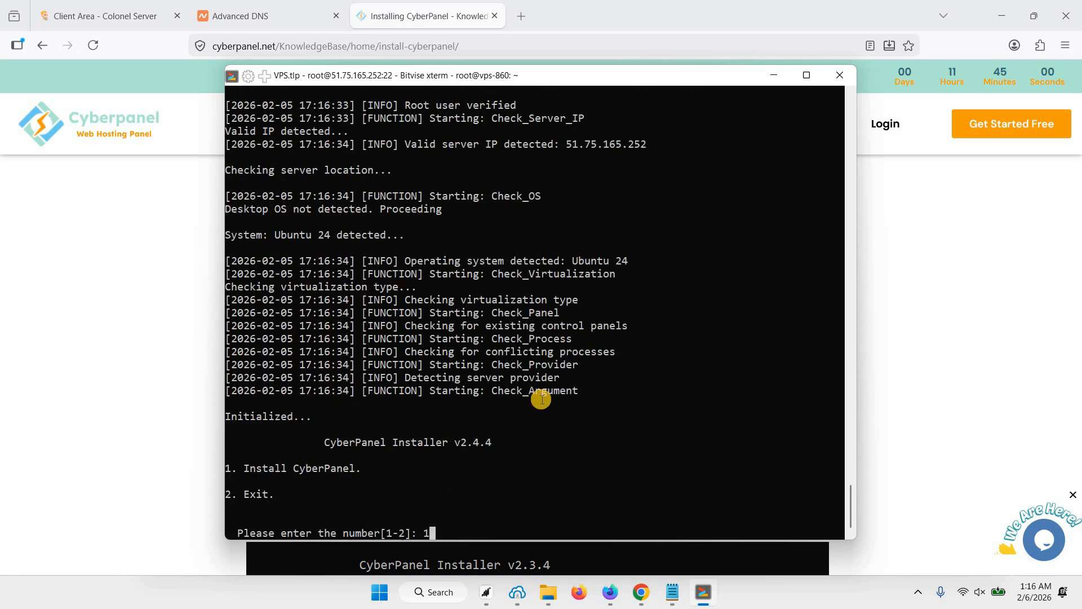
Answer the installer: OpenLiteSpeed, full install, local MySQL, defaults, Memcached, Redis, WatchDog enabled.
key("Return")
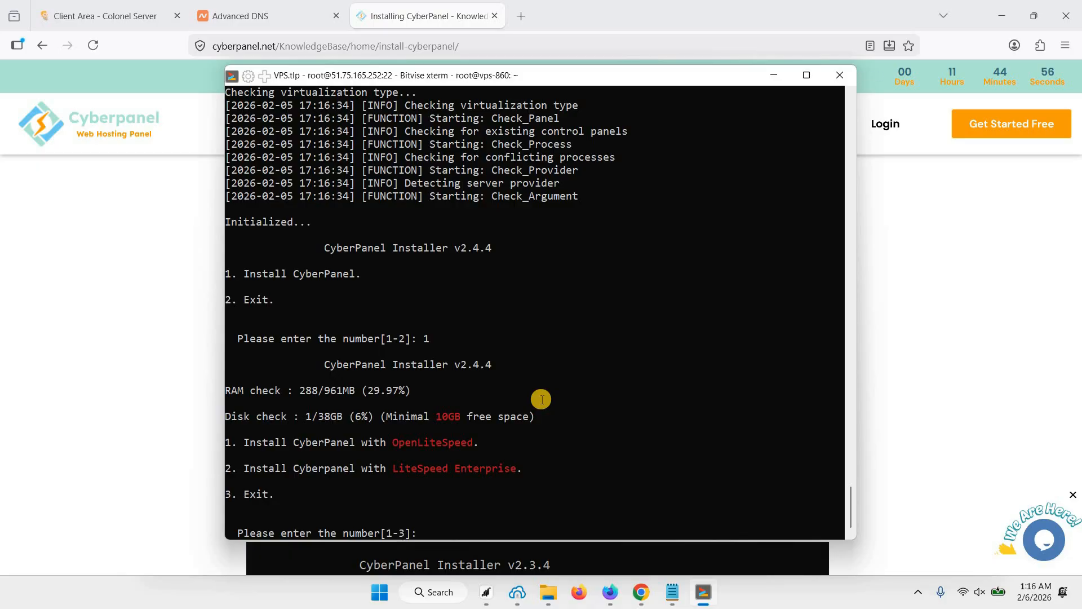
key("Return")
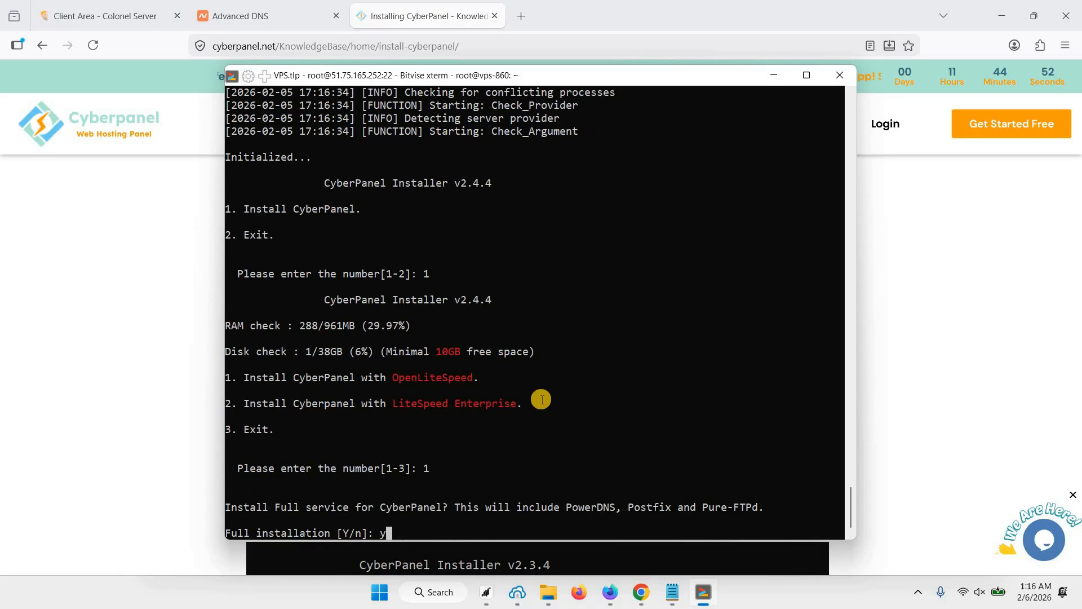
key("Return")
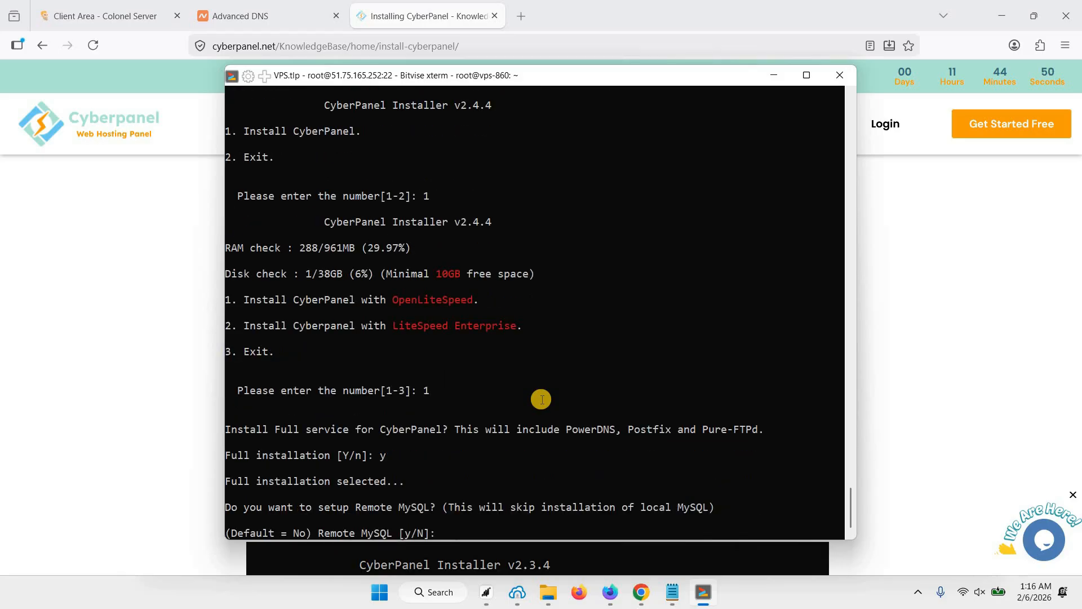
type("n")
key("Return")
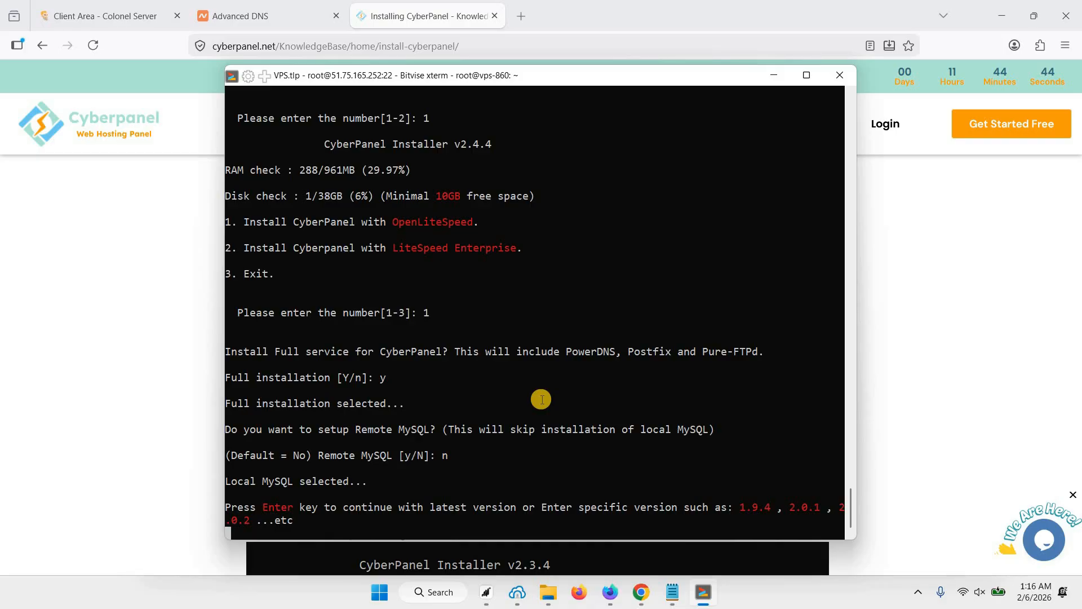
key("Return")
key("Return")
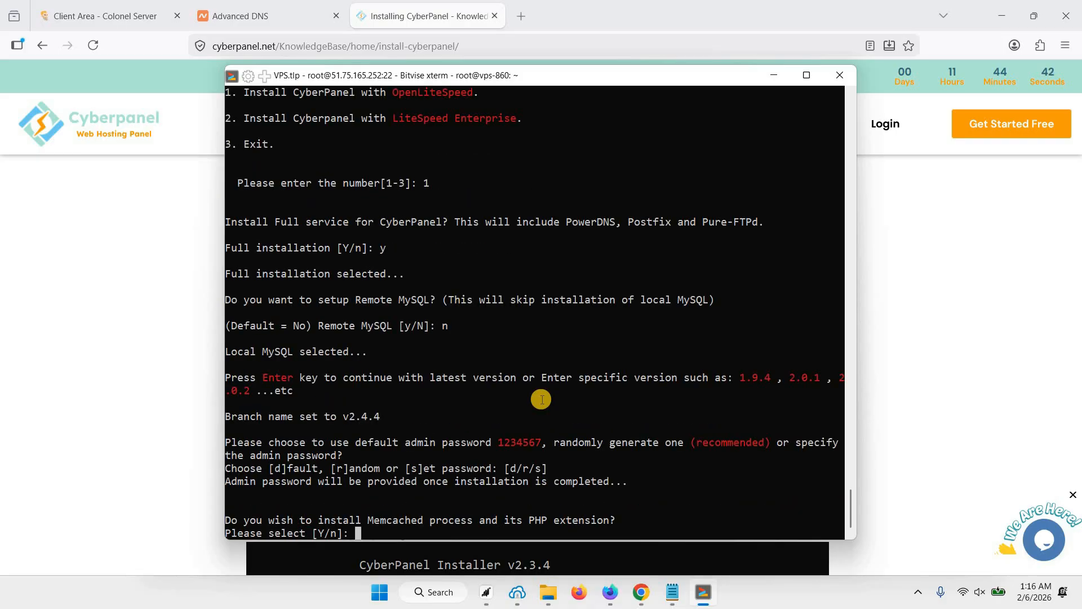
type("y")
key("Return")
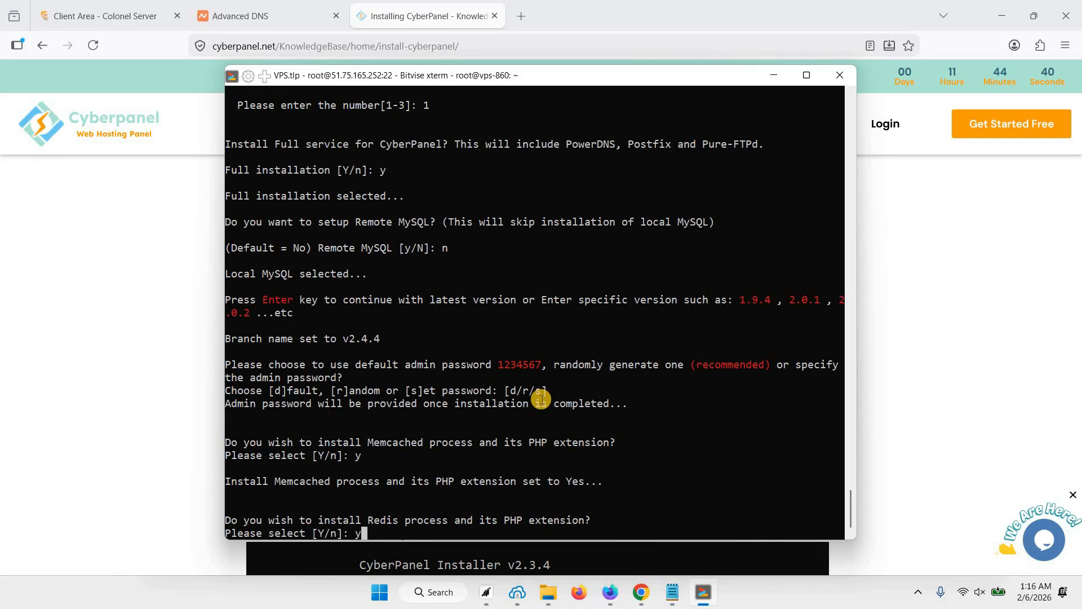
key("Return")
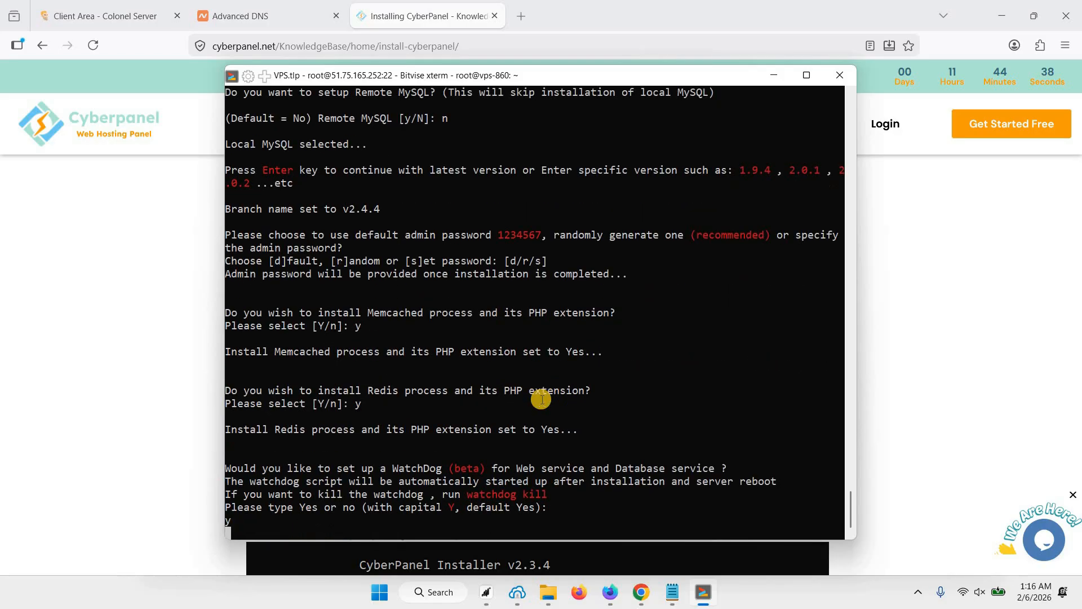
type("y")
key("Return")
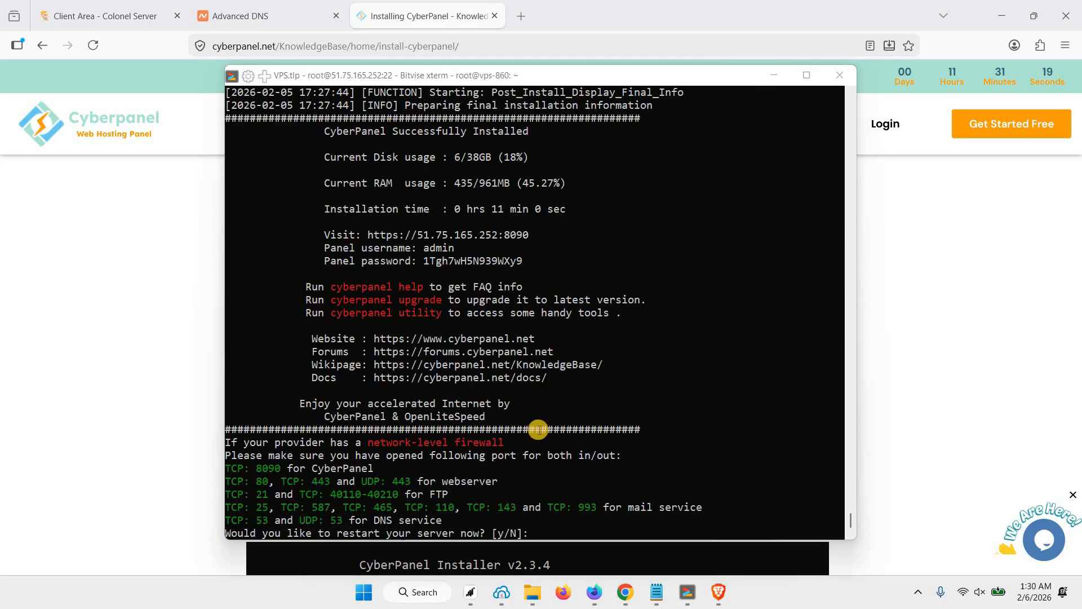
left_click(580, 394)
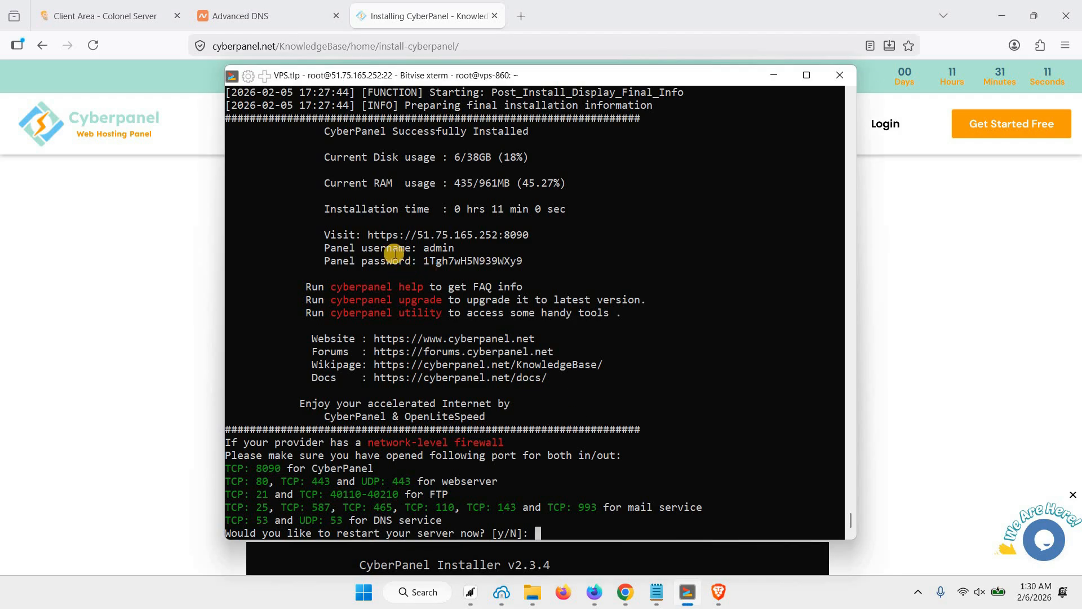
left_click_drag(372, 235, 528, 235)
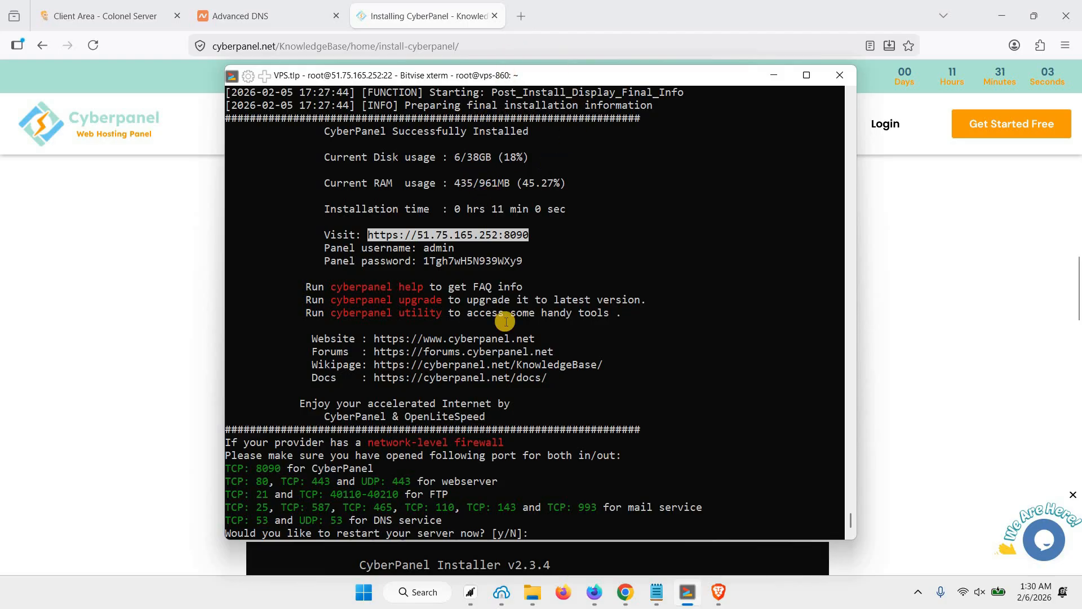
left_click(514, 49)
left_click(521, 16)
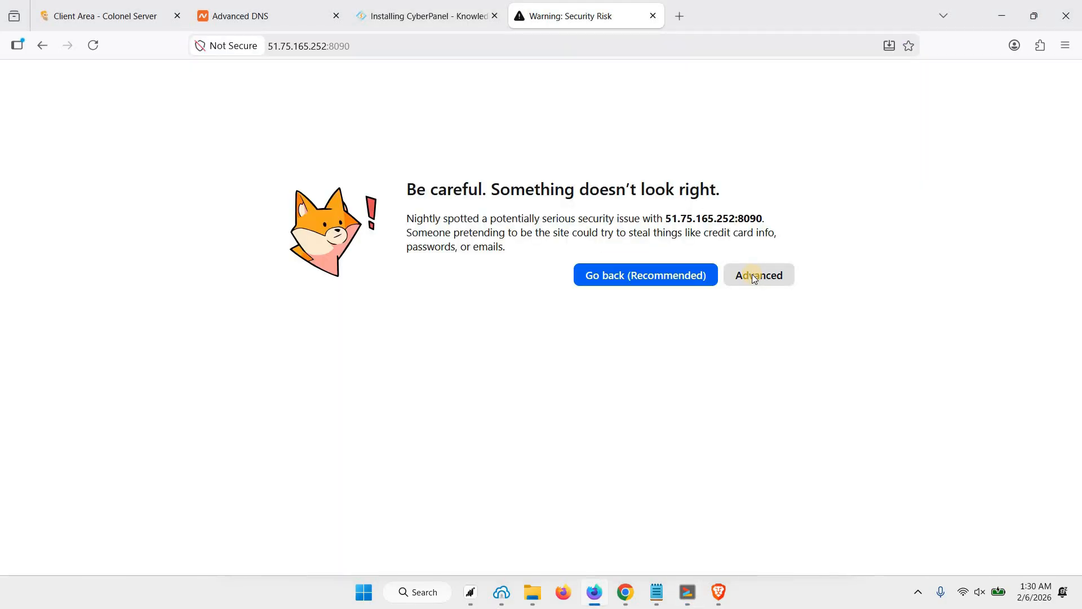
left_click(752, 275)
scroll(530, 357, "down", 2)
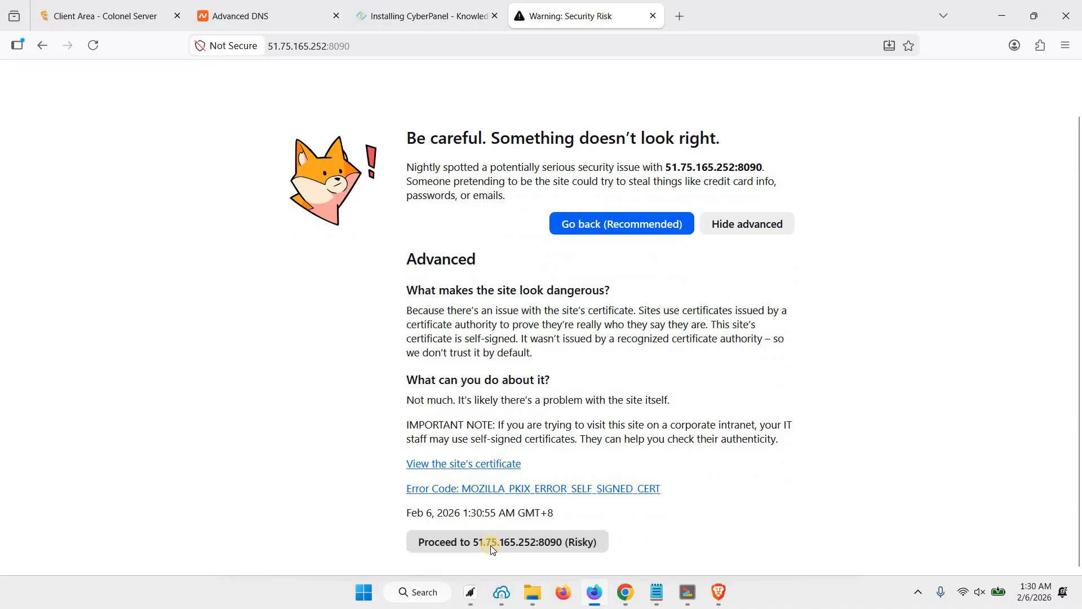
left_click(503, 543)
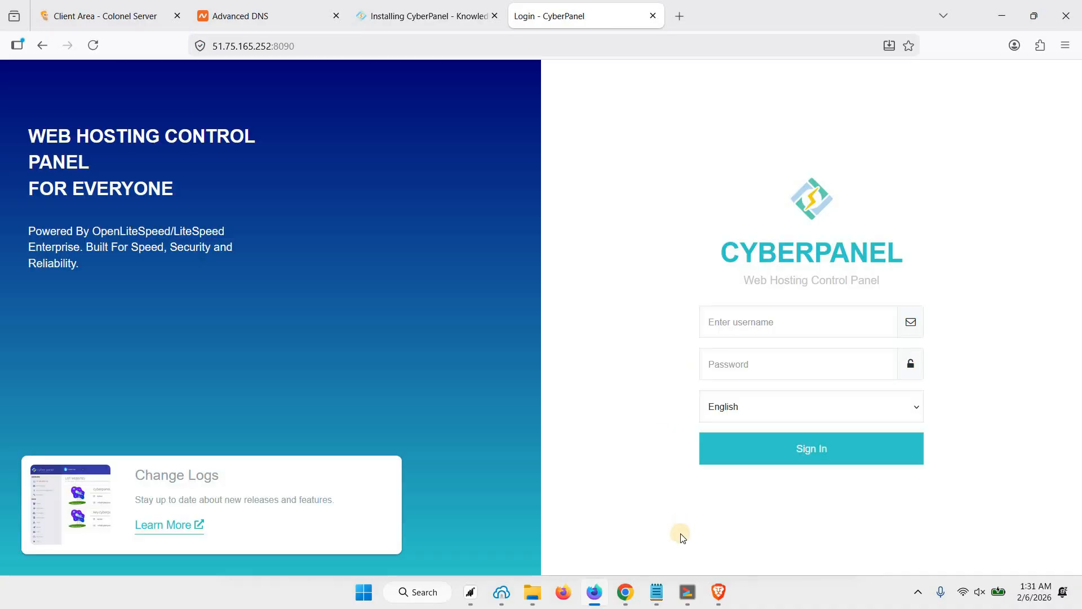
Sign in as admin with the generated panel password and decline saving it.
key("alt+Tab")
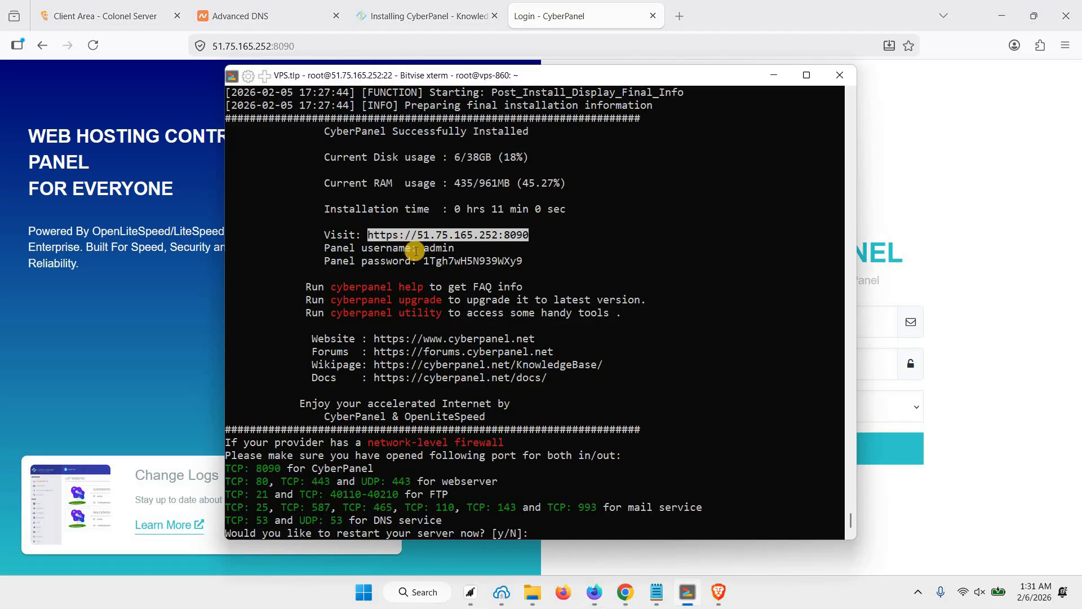
left_click_drag(424, 261, 523, 260)
left_click(875, 328)
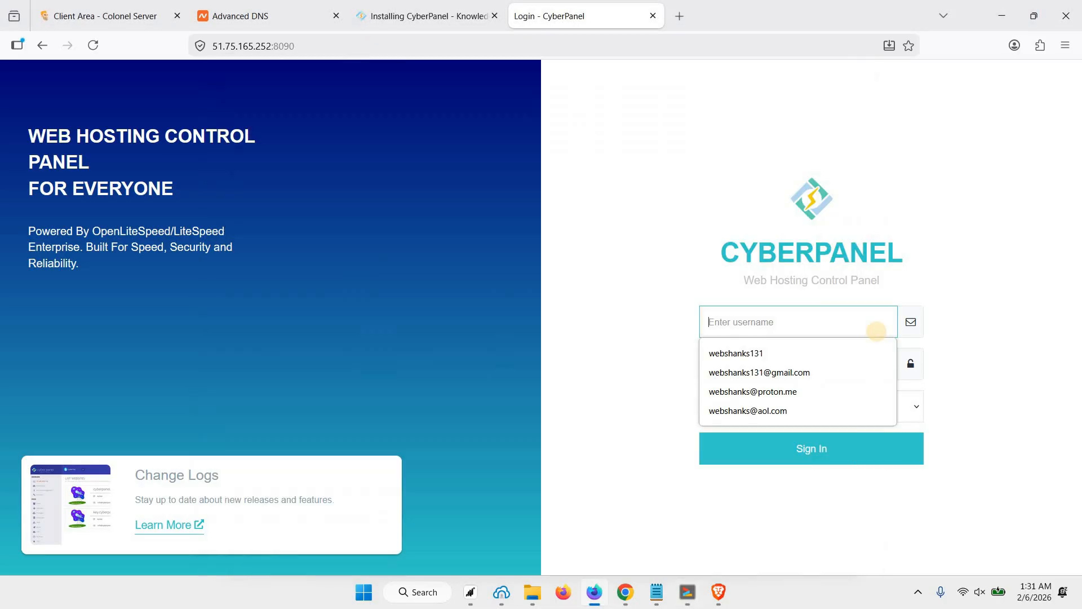
type("admin")
key("Tab")
key("ctrl+v")
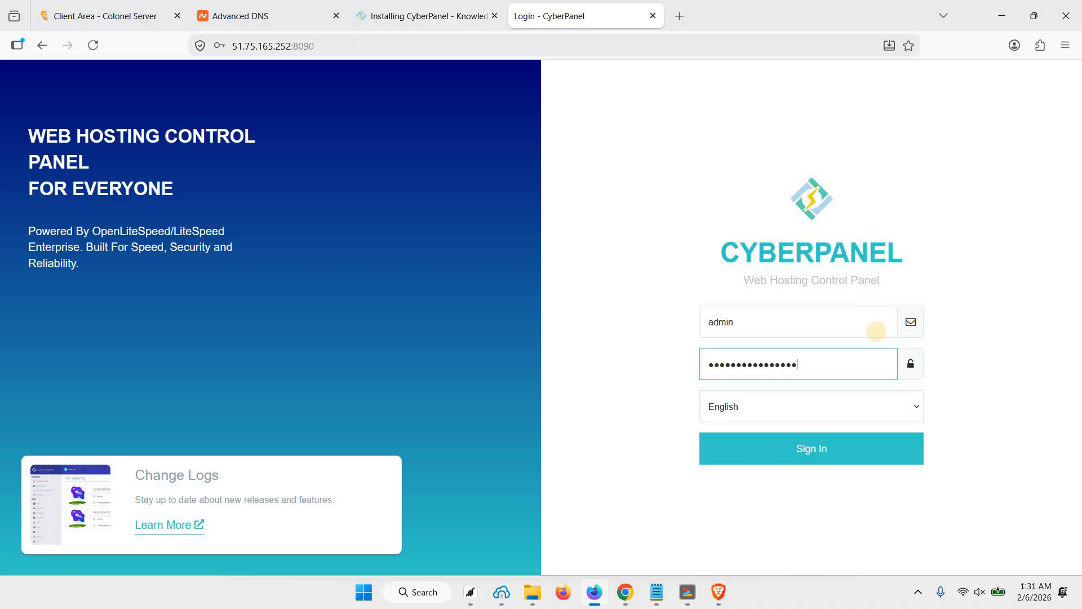
key("Return")
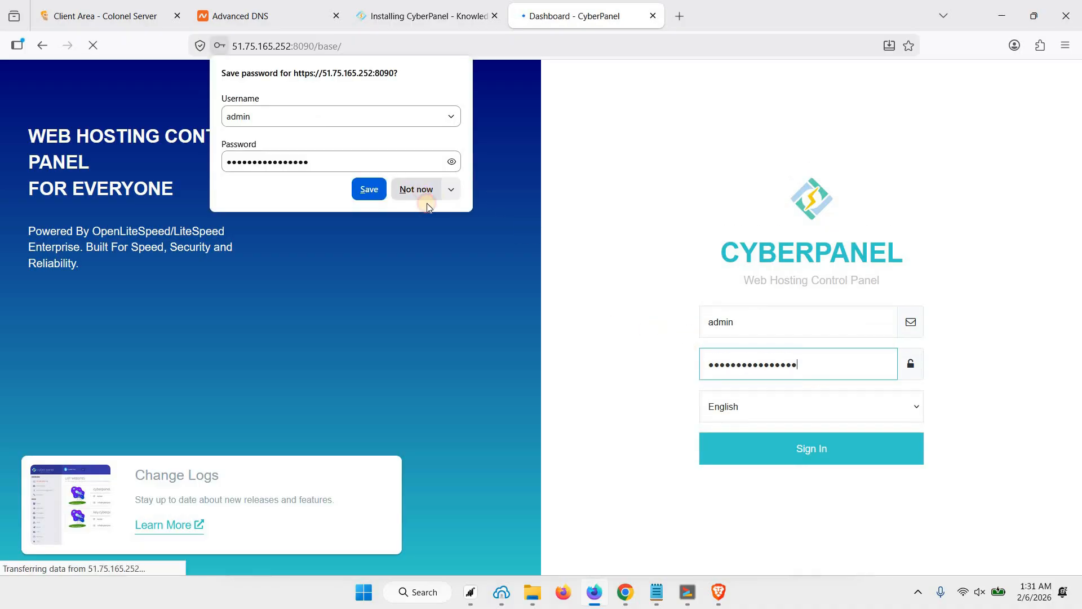
left_click(427, 204)
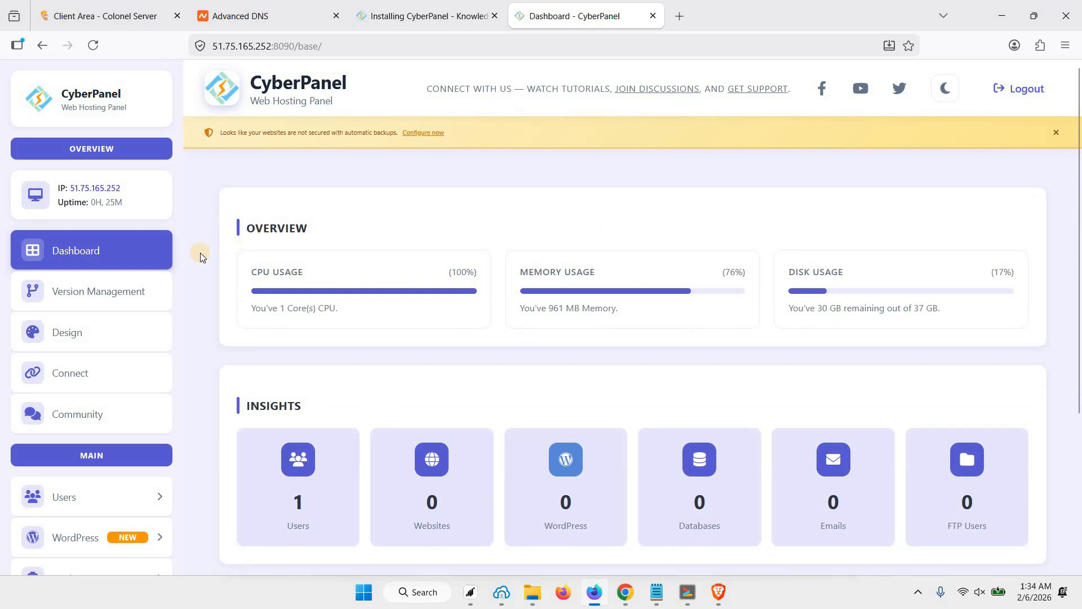
Go to the Create Website page under Websites in the CyberPanel sidebar.
scroll(208, 273, "down", 4)
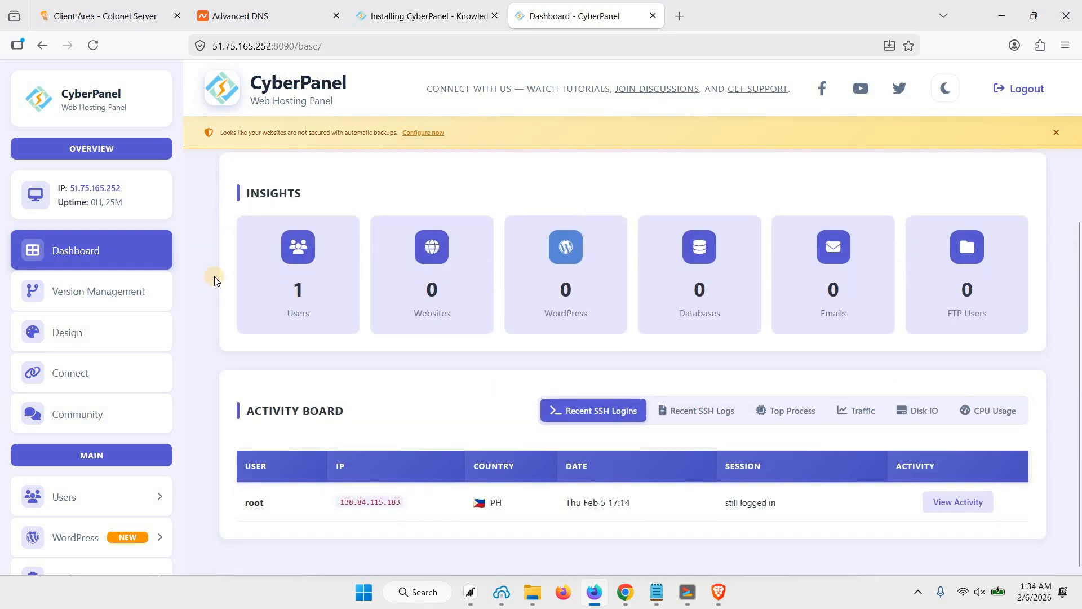
scroll(391, 278, "up", 4)
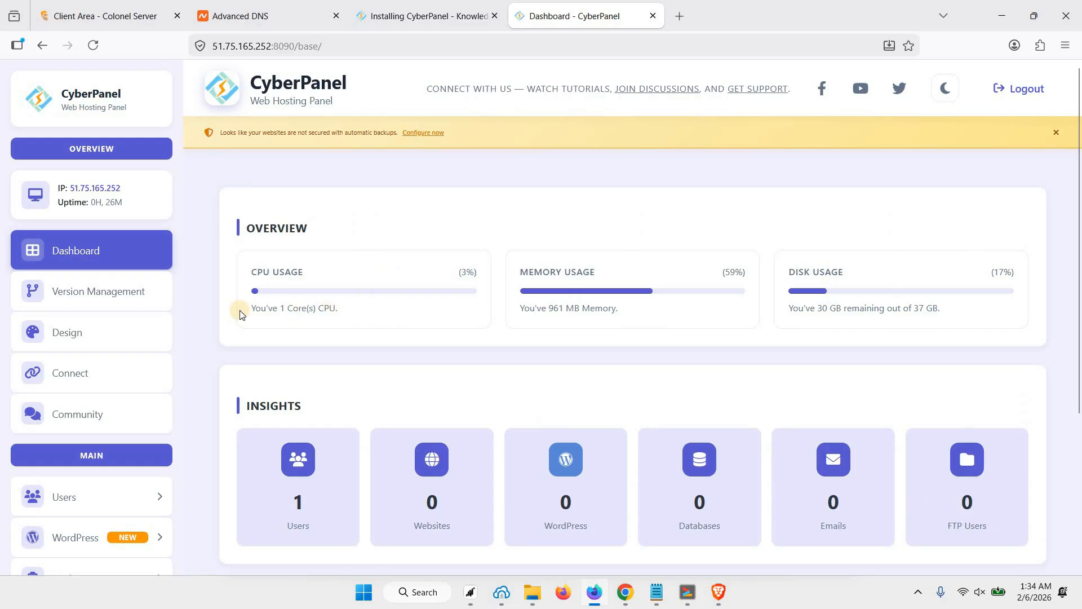
scroll(169, 343, "down", 4)
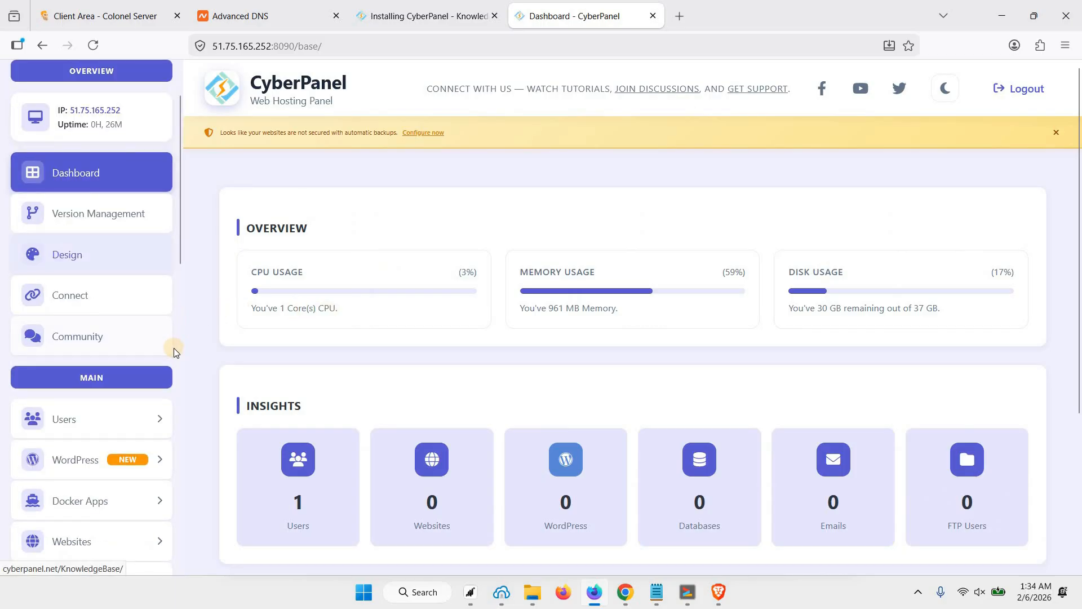
left_click(79, 388)
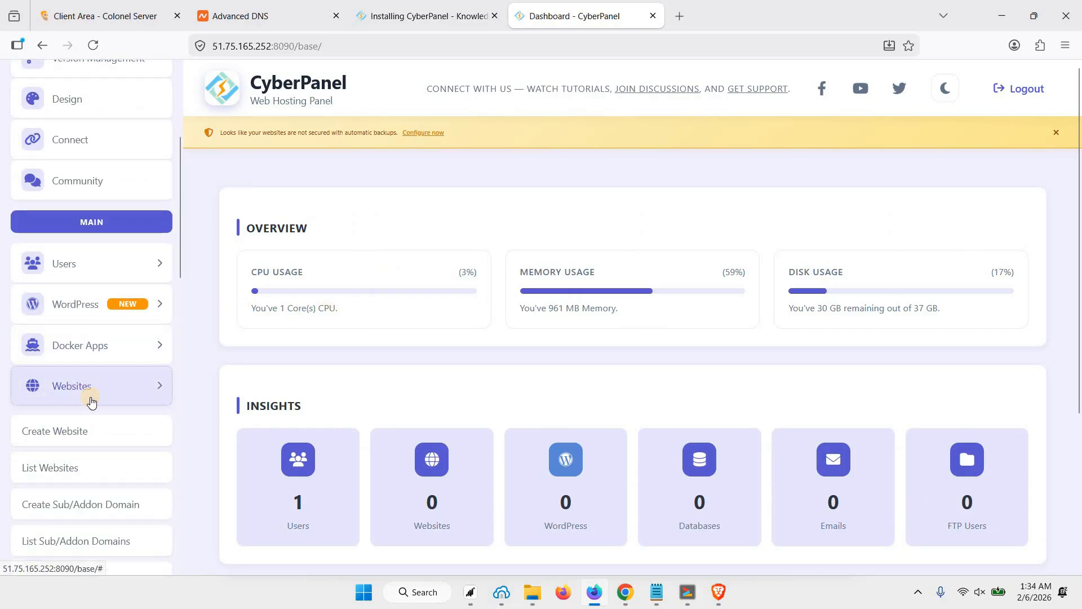
left_click(65, 436)
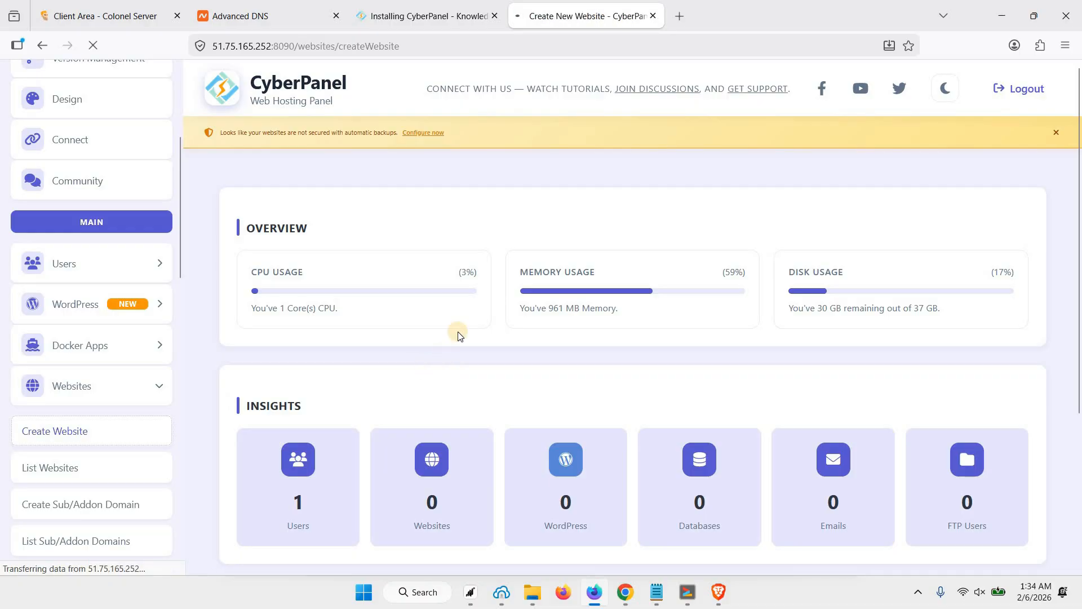
Choose the Default package and admin owner, and enter the domain webshanks.space.
scroll(428, 335, "down", 1)
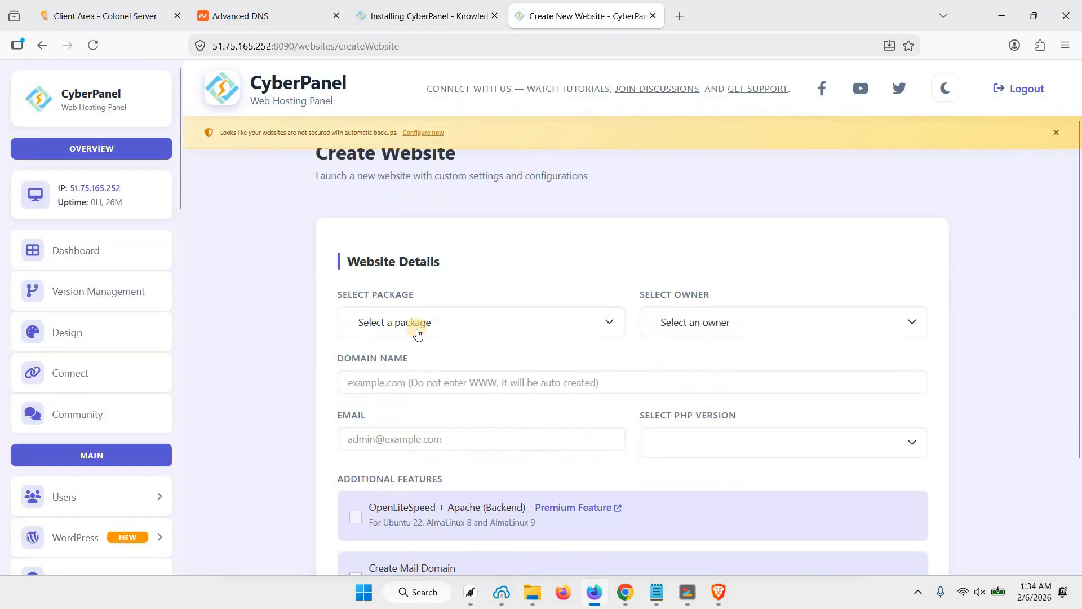
left_click(439, 326)
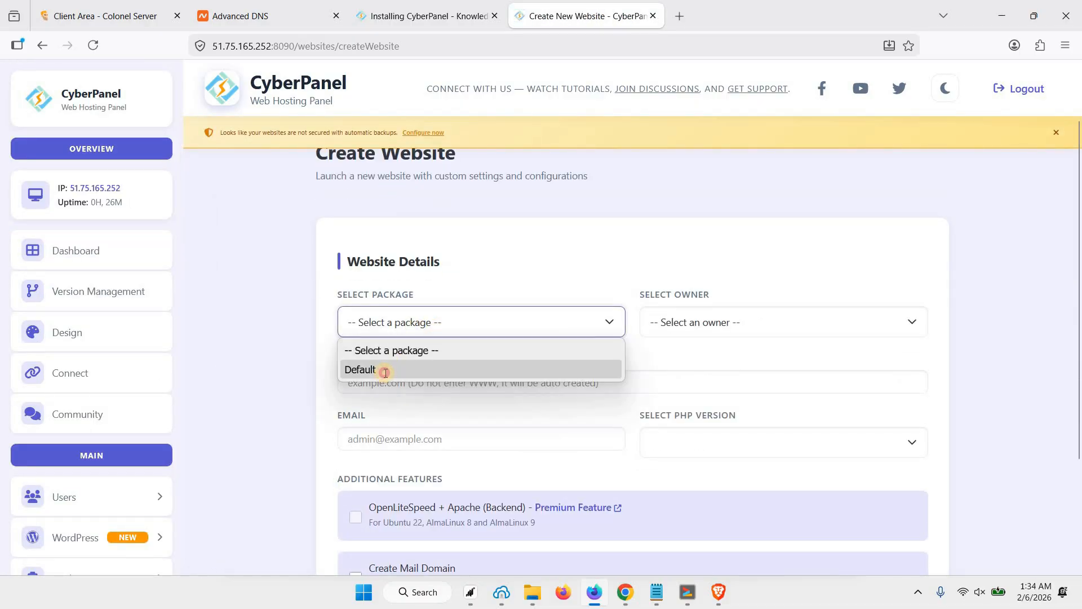
left_click(382, 369)
left_click(687, 332)
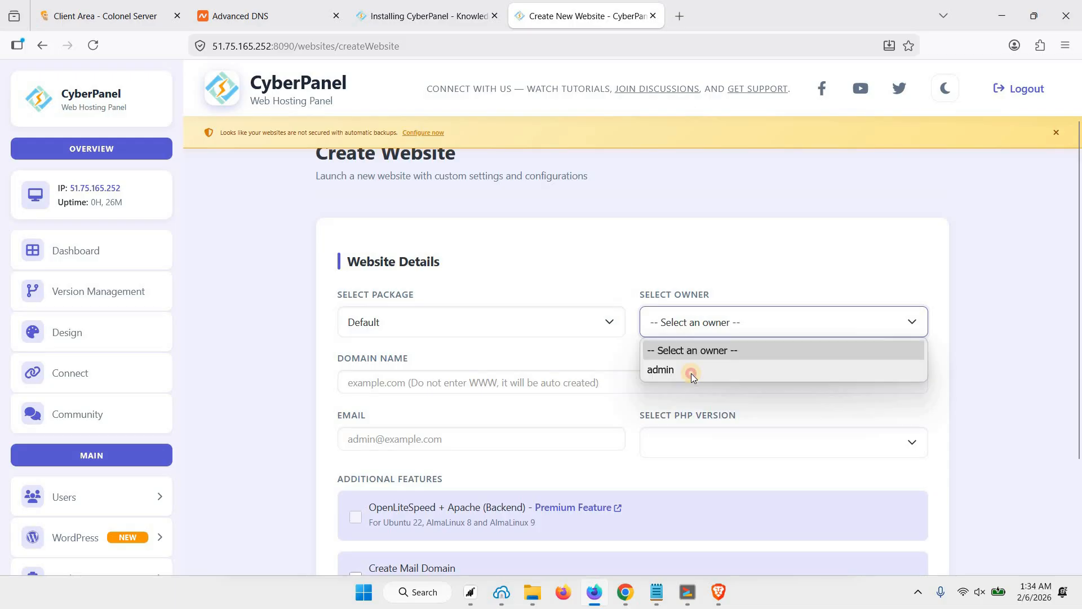
left_click(691, 372)
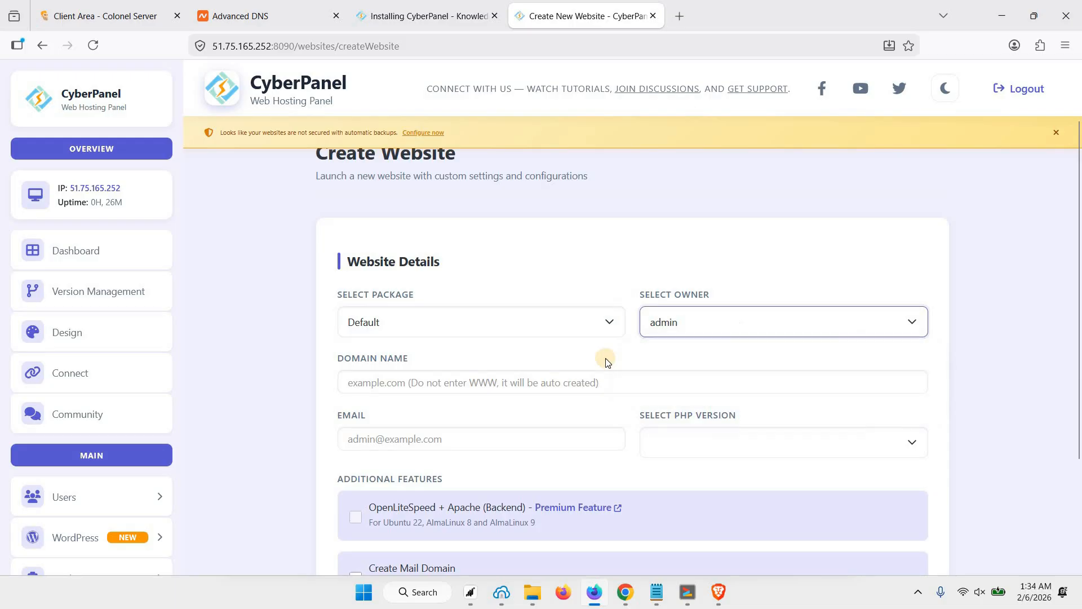
left_click(493, 383)
type("w")
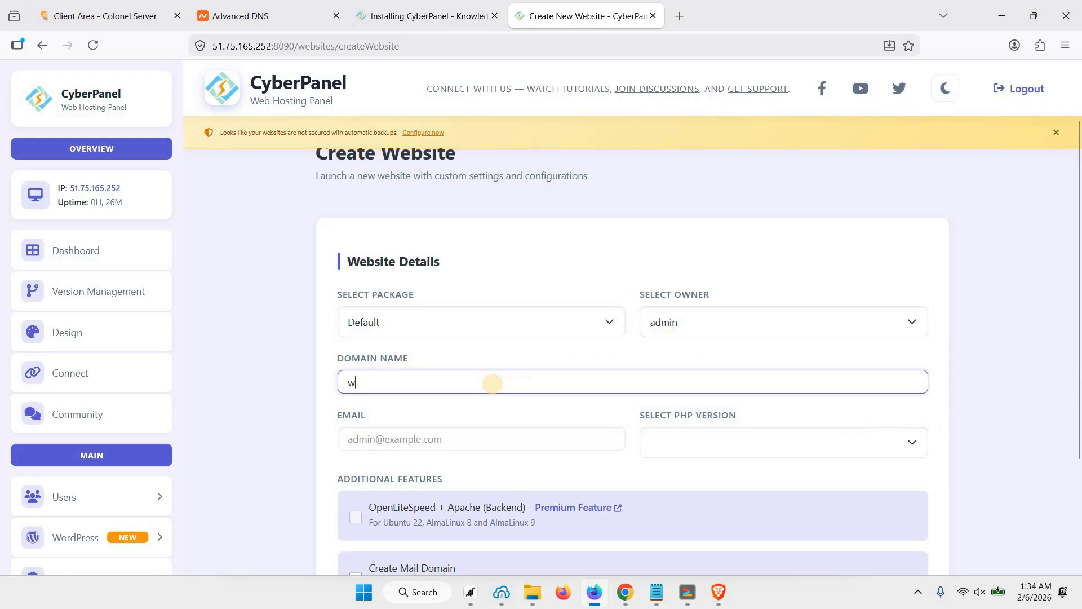
type("ebshanks.")
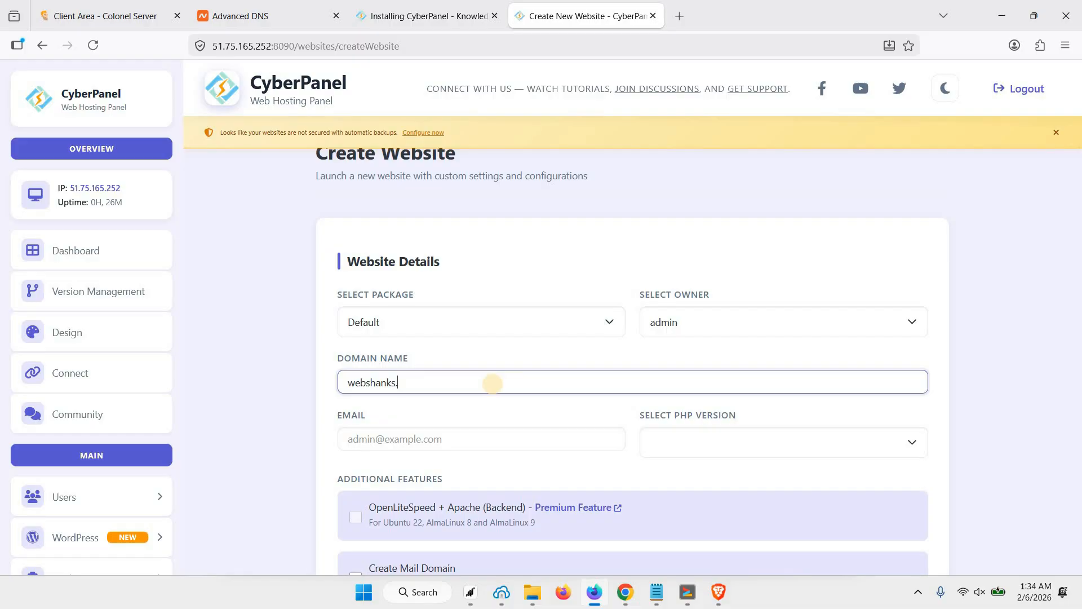
type("space")
Fill in the saved contact e-mail, pick PHP 8.5, leave mail domain off, and create the site.
left_click(454, 440)
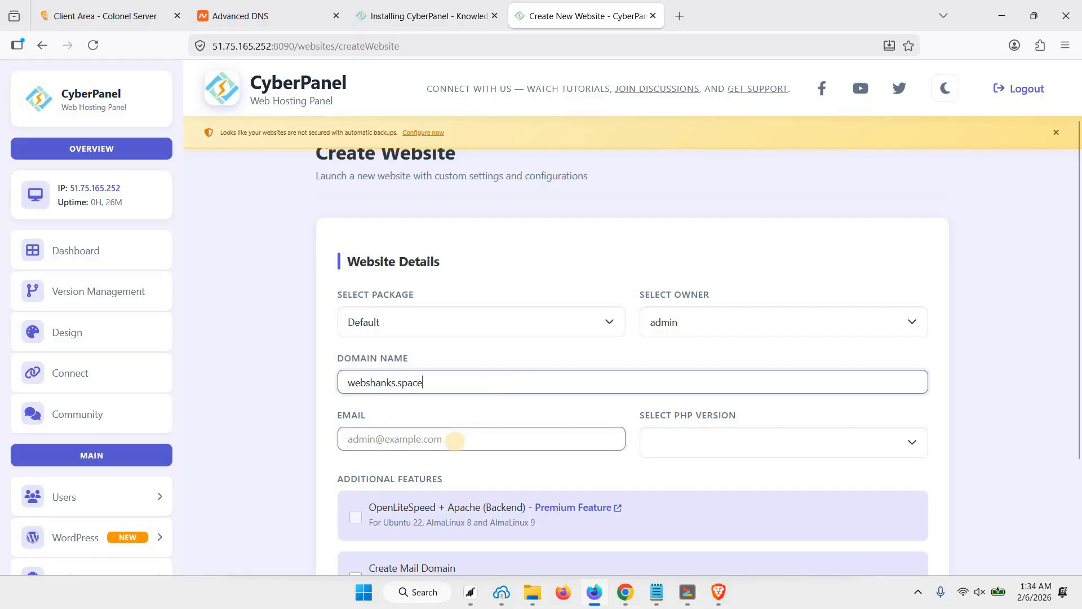
type("we")
key("Down")
key("Down")
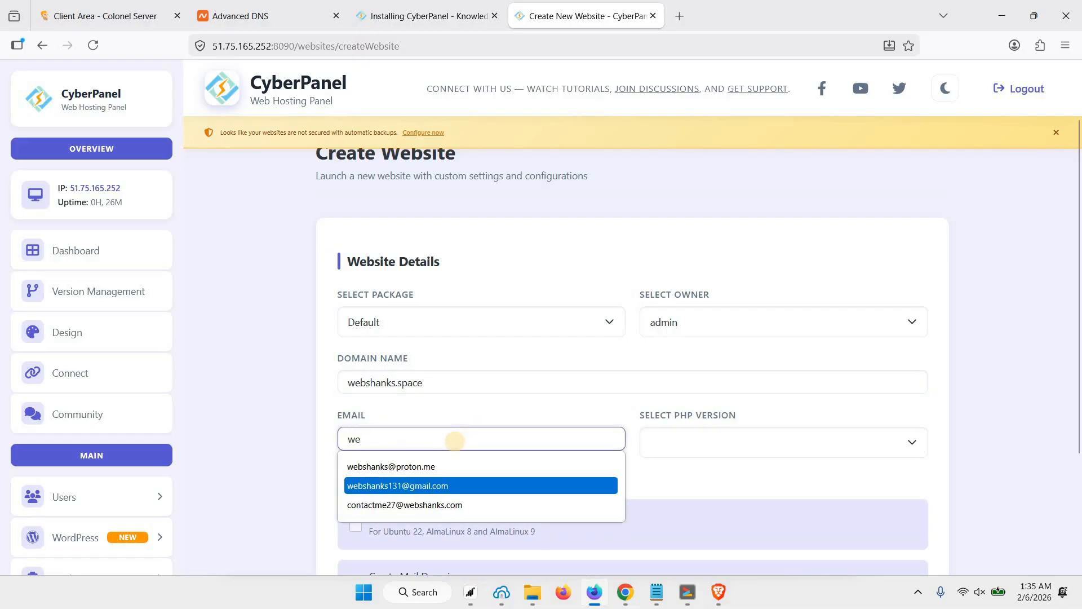
key("Up")
key("Return")
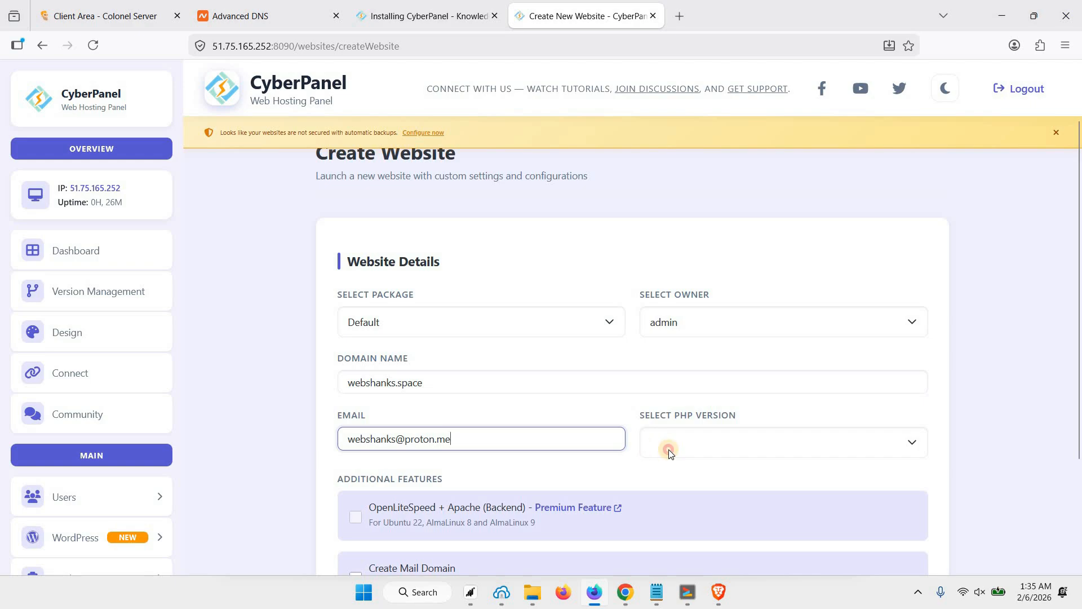
left_click(685, 445)
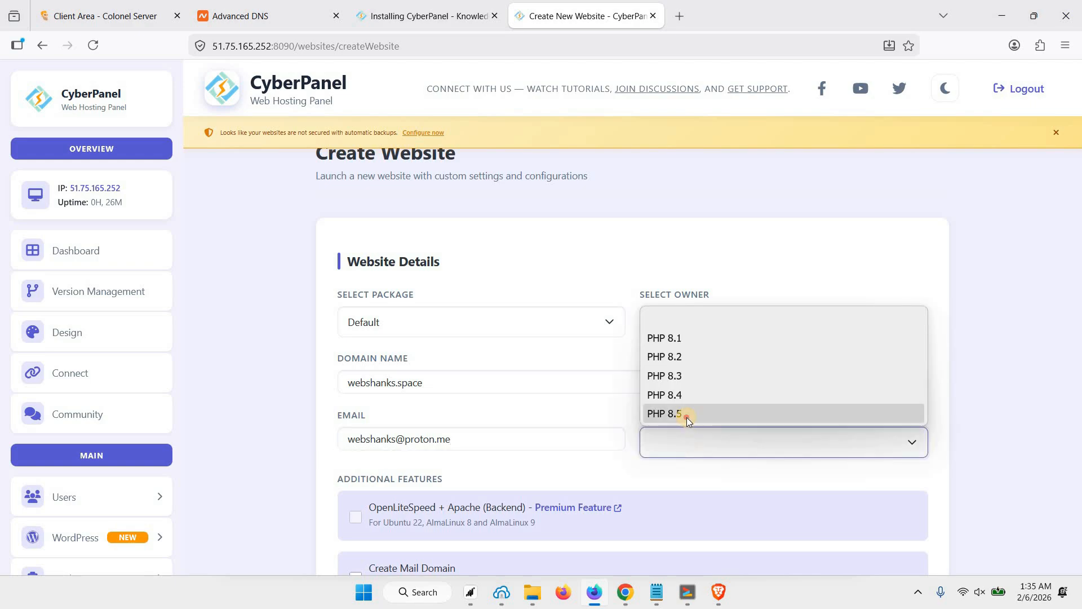
left_click(686, 417)
scroll(507, 428, "down", 3)
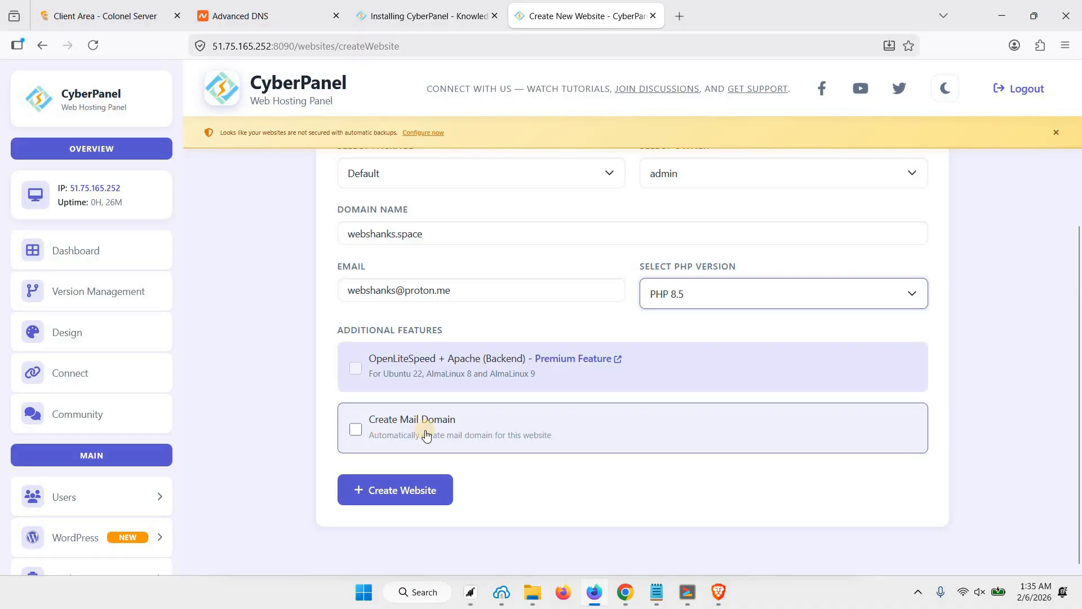
left_click(465, 290)
left_click(462, 241)
left_click(424, 435)
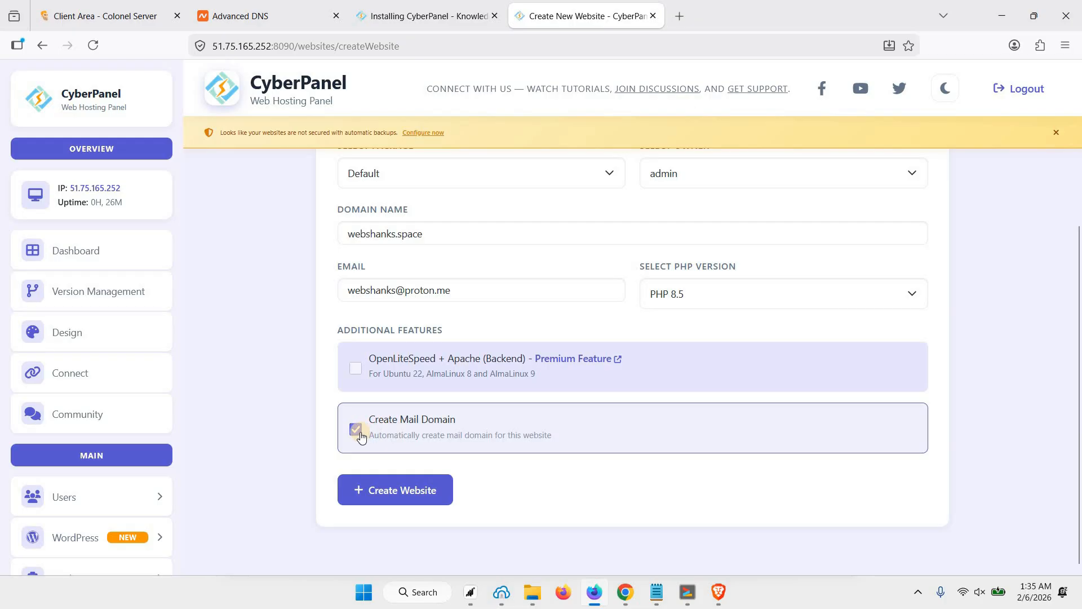
left_click(356, 430)
left_click(400, 499)
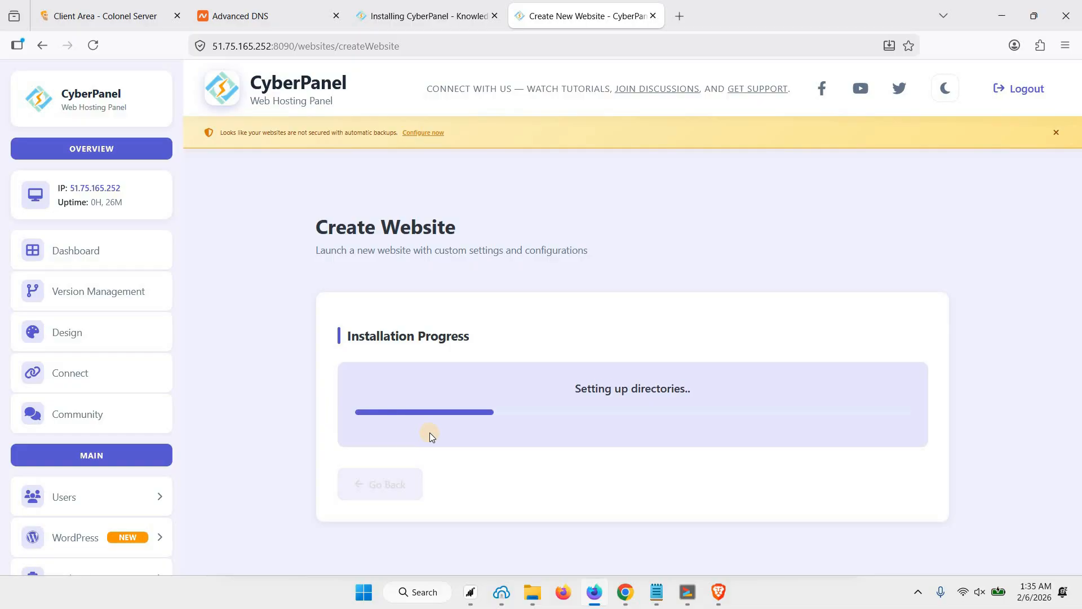
Go back, list the hosted websites, and open webshanks.space's management page down to Quick App Installer.
scroll(121, 437, "down", 3)
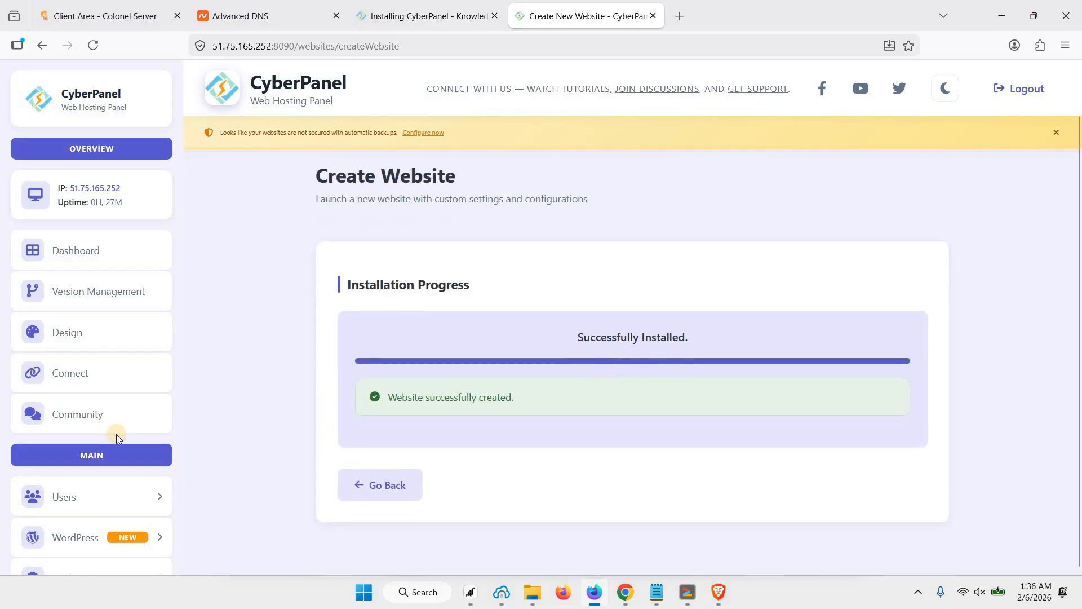
left_click(388, 498)
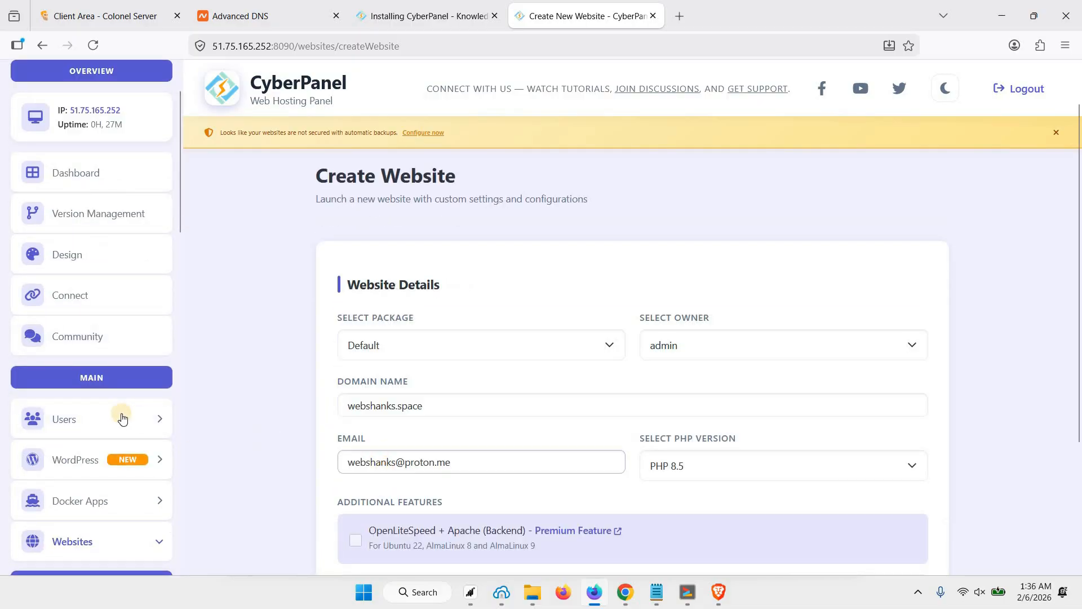
scroll(120, 417, "down", 2)
scroll(188, 436, "down", 3)
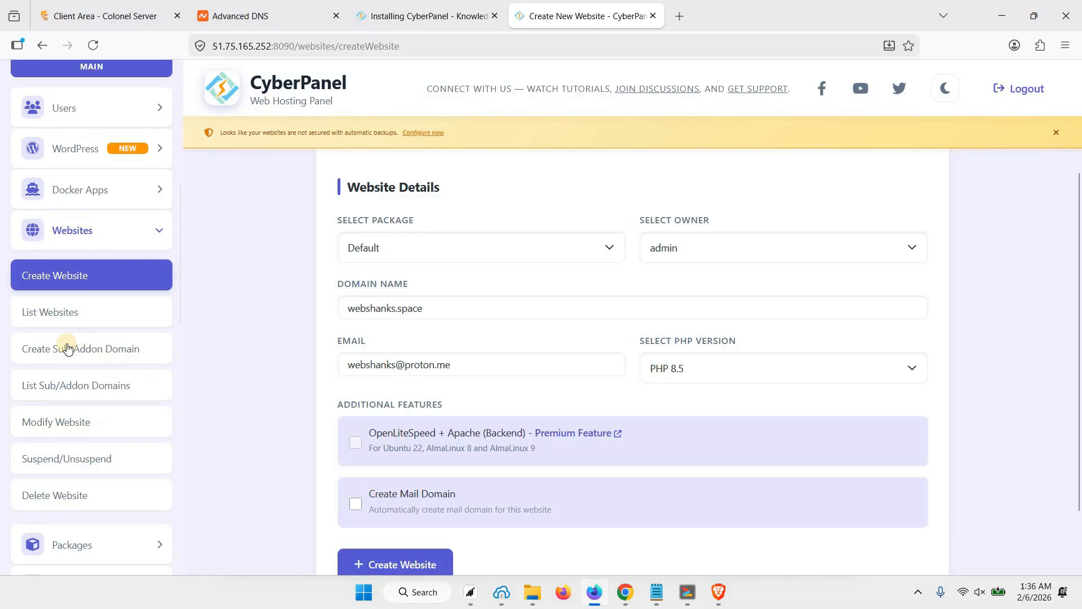
left_click(53, 316)
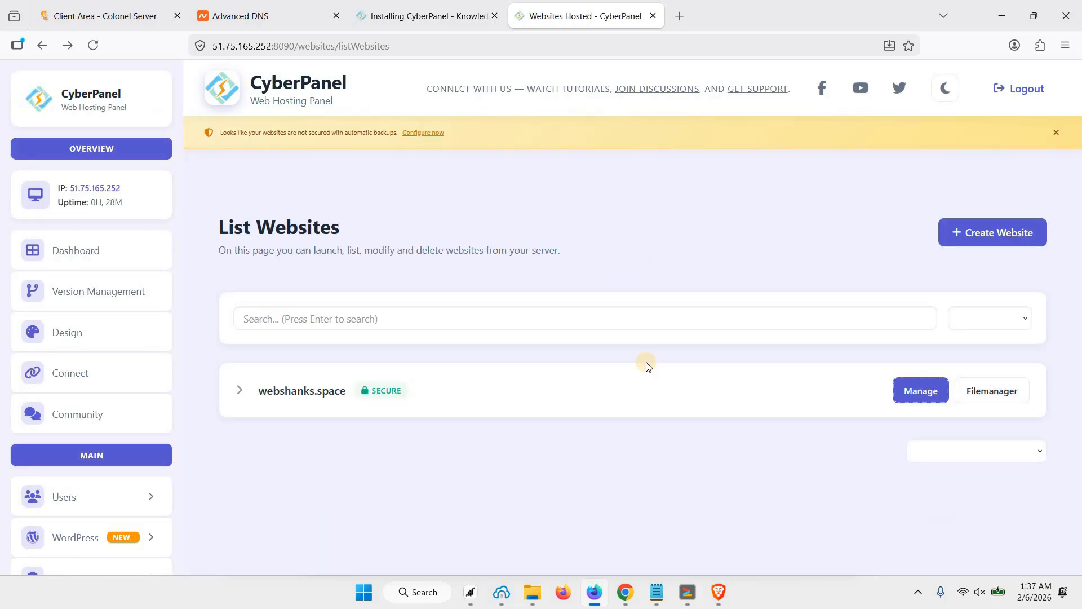
left_click(916, 390)
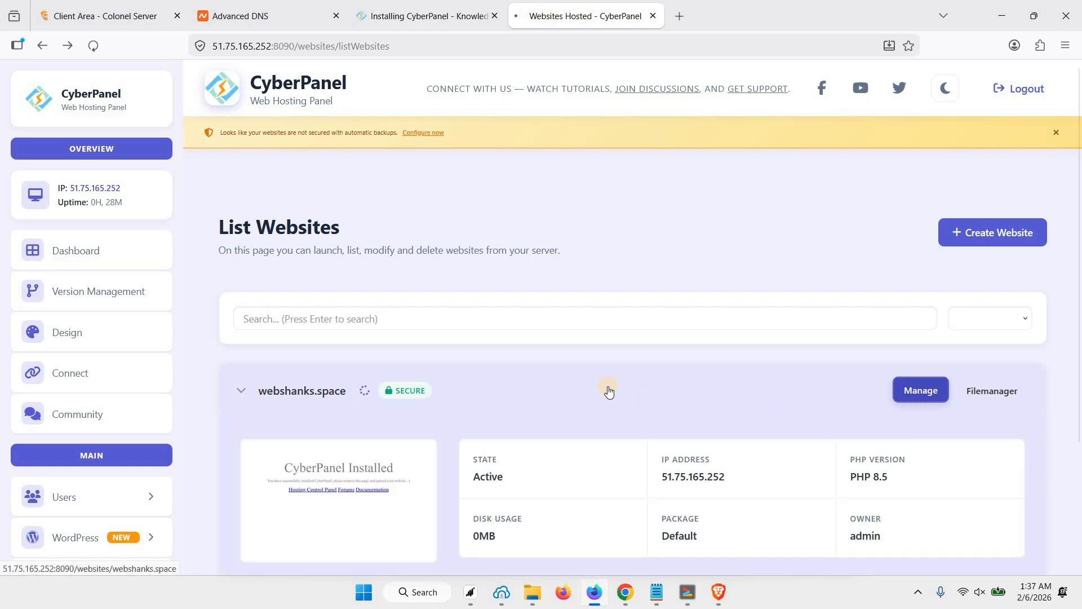
scroll(538, 286, "down", 4)
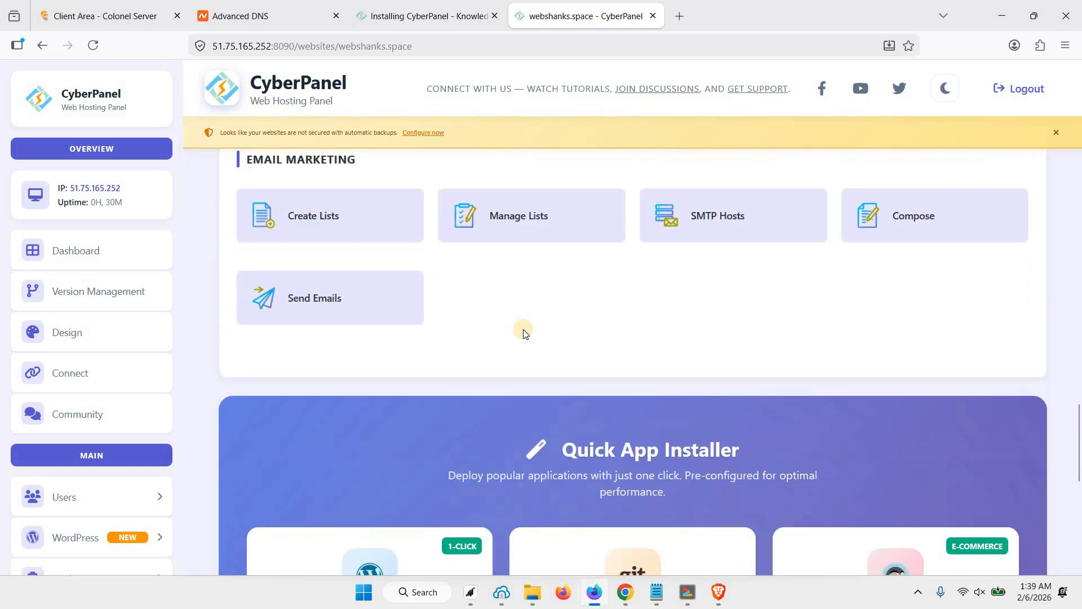
scroll(522, 330, "down", 5)
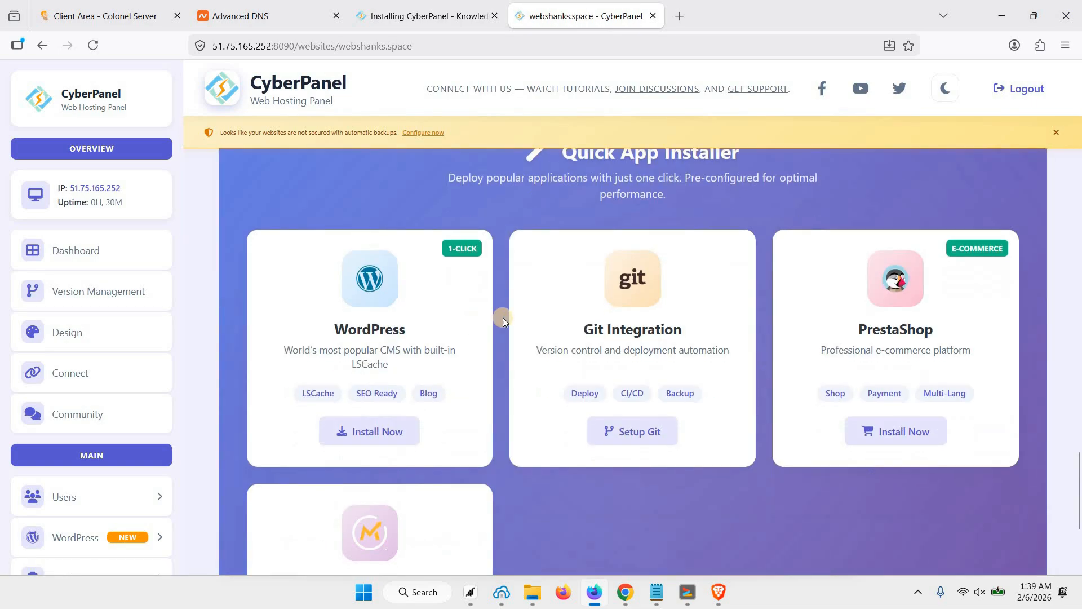
Open the WordPress installer and enter the blog title 'My First WP in CyberPanel'.
left_click(366, 432)
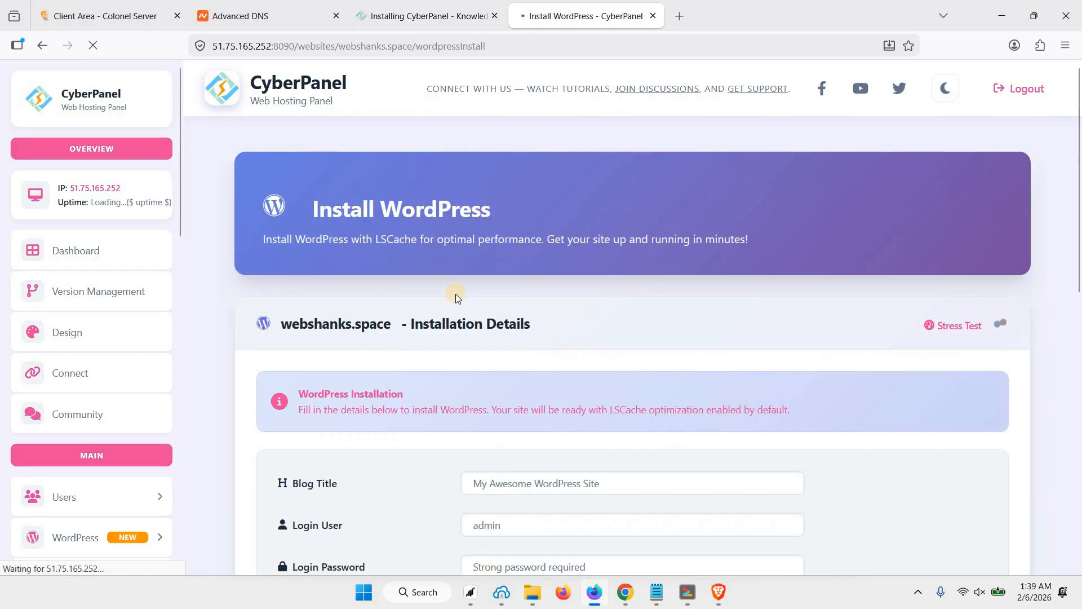
scroll(454, 301, "down", 3)
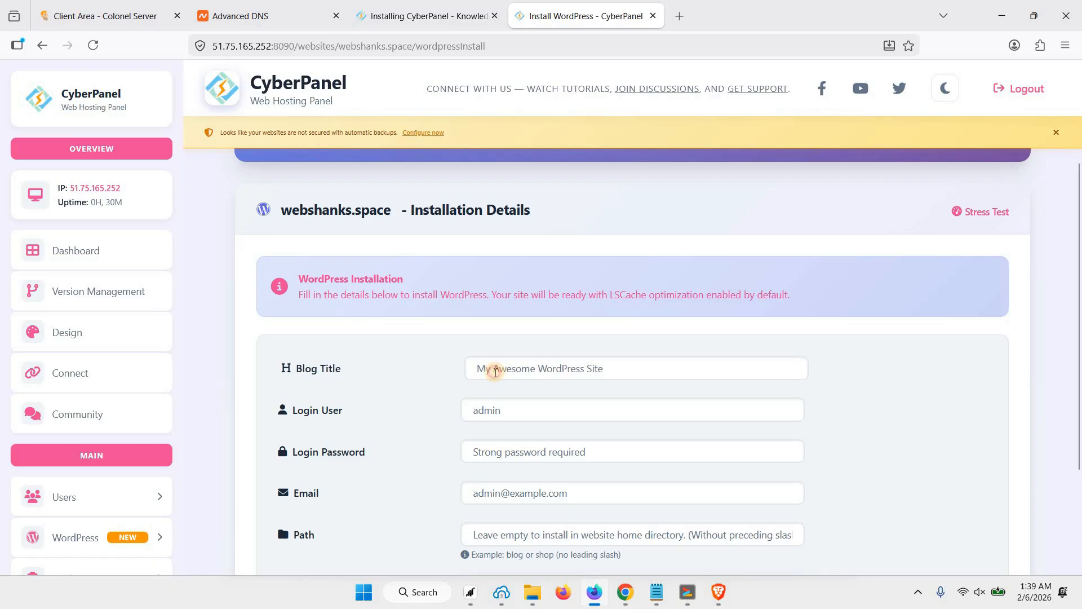
left_click(496, 372)
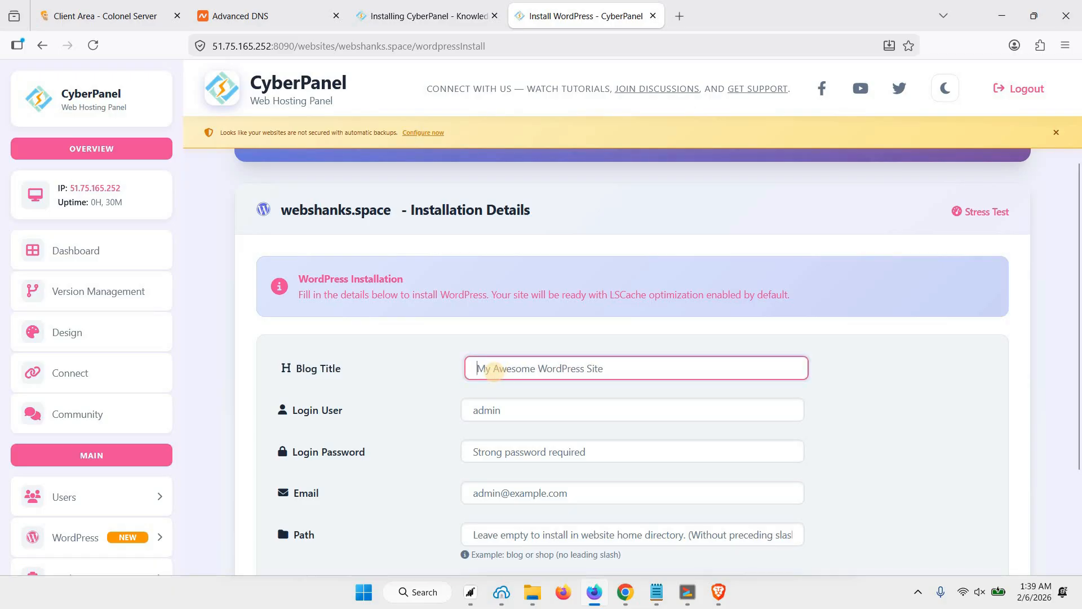
type("My First WP in CyberPanel")
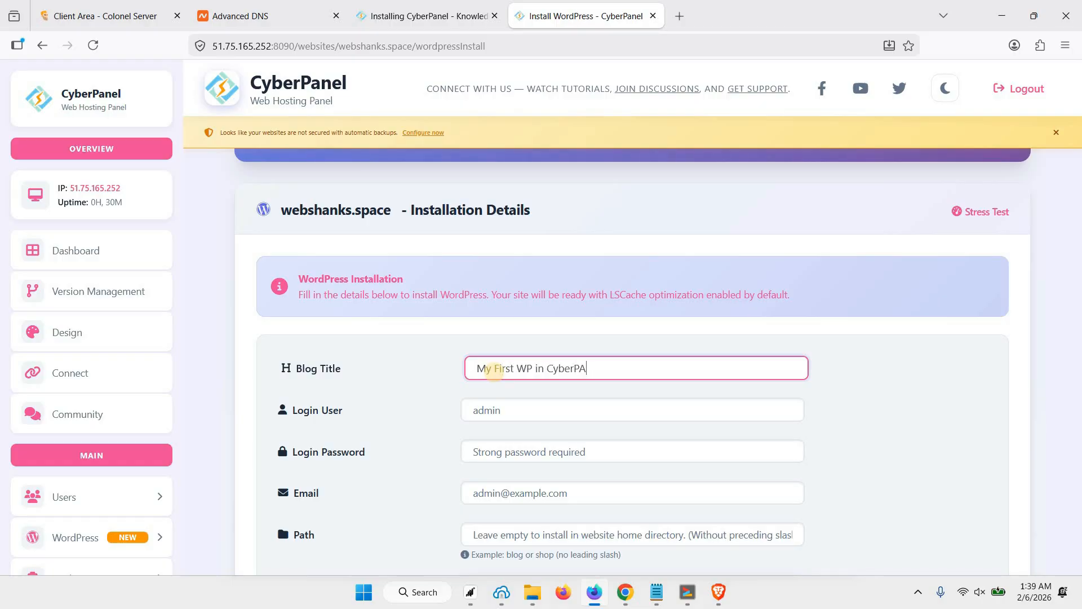
Enter login user admin, the pasted password and the admin e-mail, then install WordPress.
left_click(511, 452)
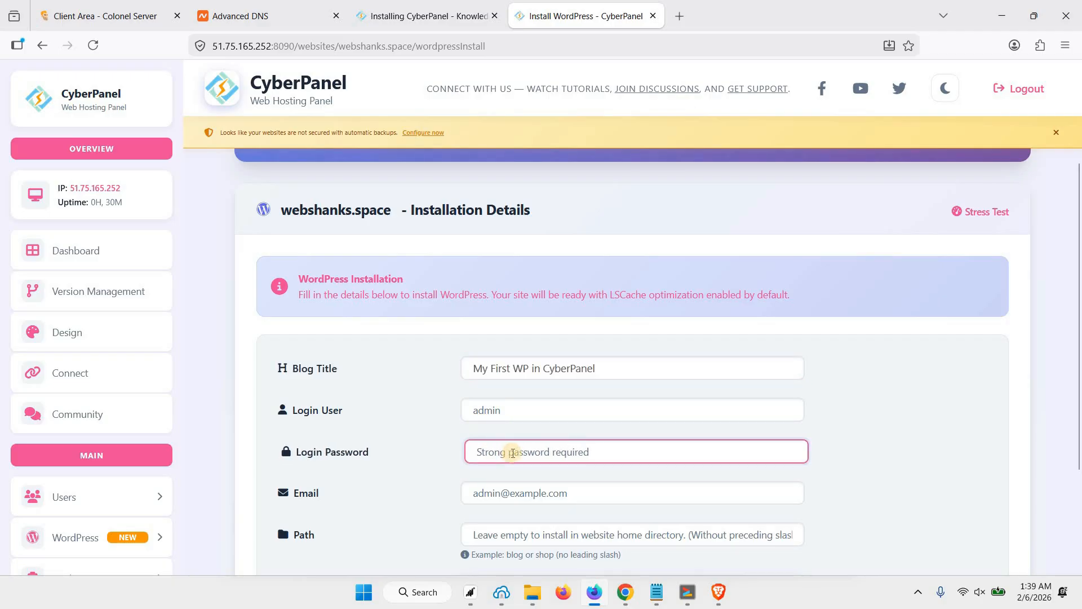
left_click(509, 411)
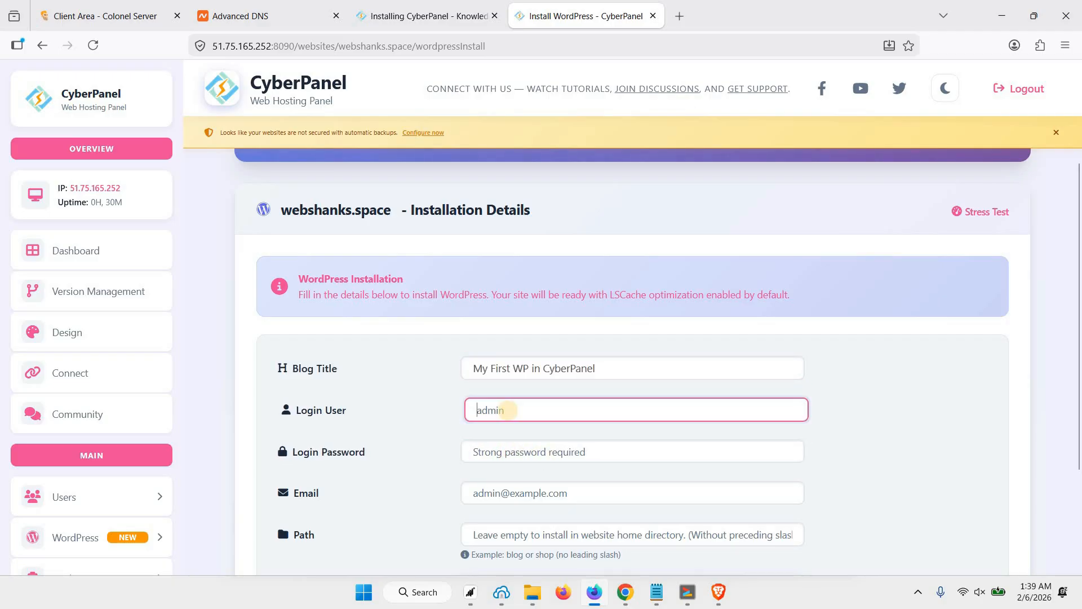
type("admin")
key("Tab")
key("ctrl+v")
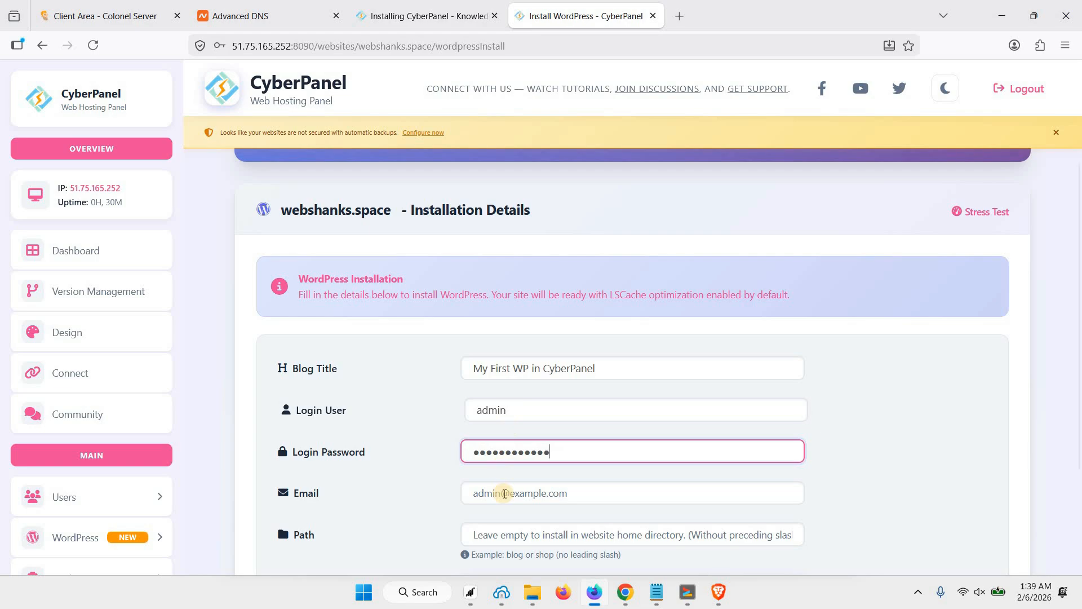
left_click(504, 494)
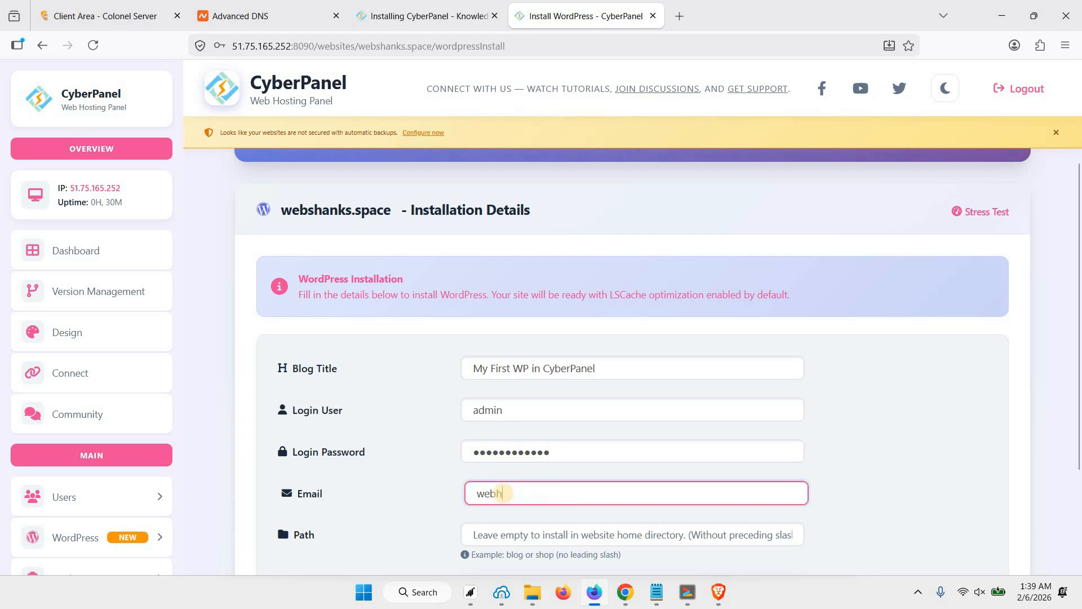
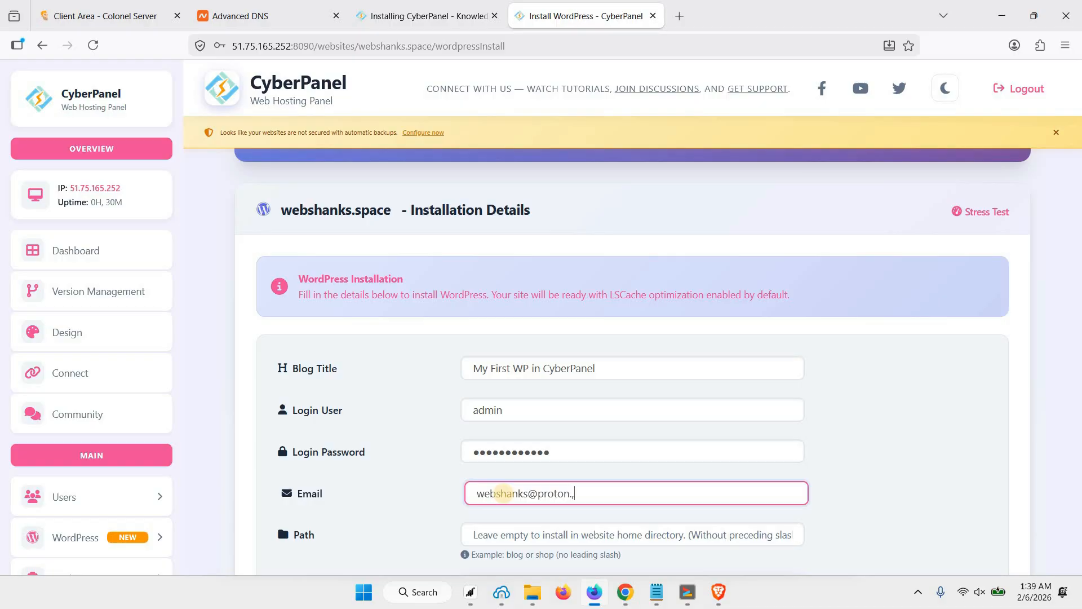
scroll(555, 387, "down", 3)
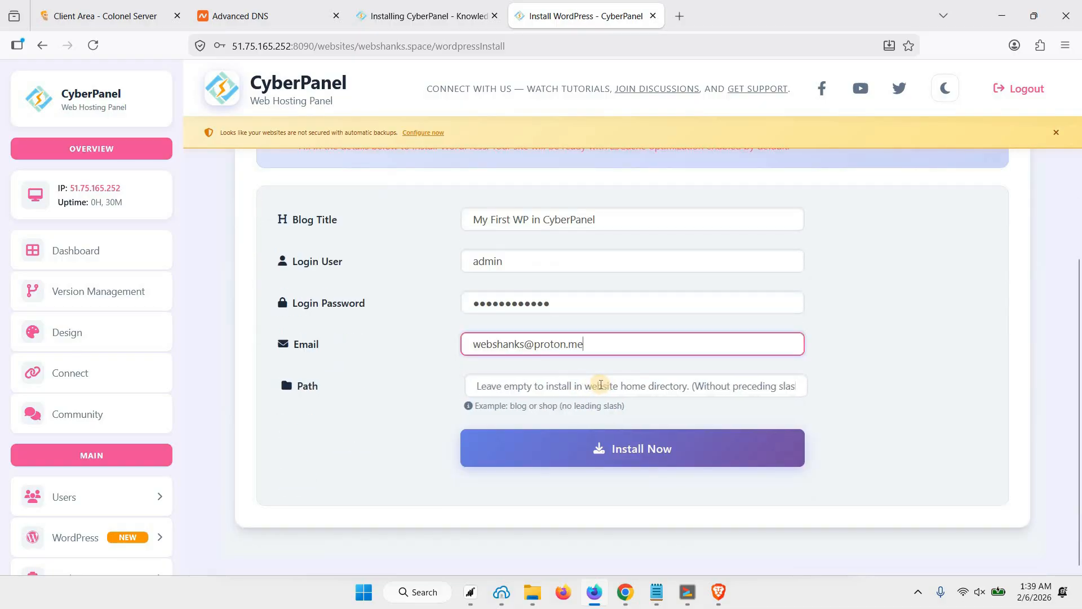
left_click(616, 448)
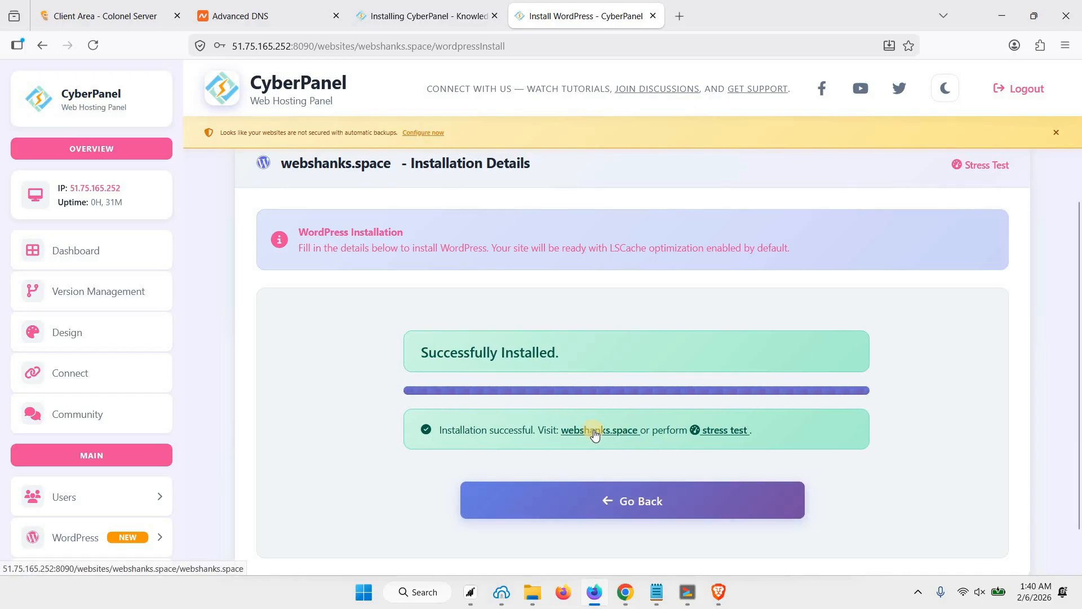
left_click(647, 500)
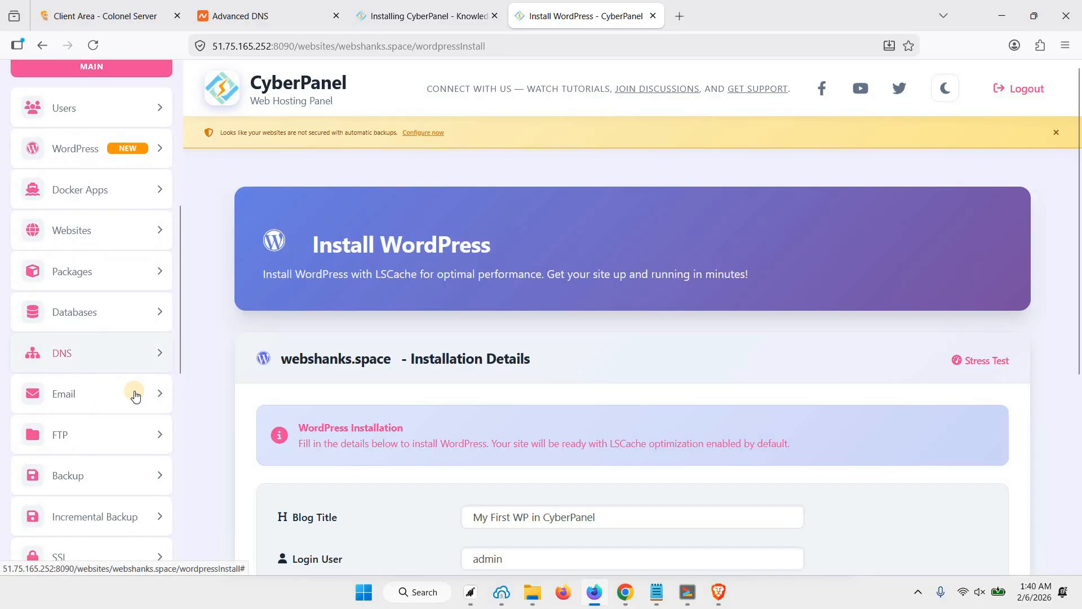
scroll(133, 398, "up", 4)
Open the Websites > List Websites page, declining to save the panel password.
left_click(94, 472)
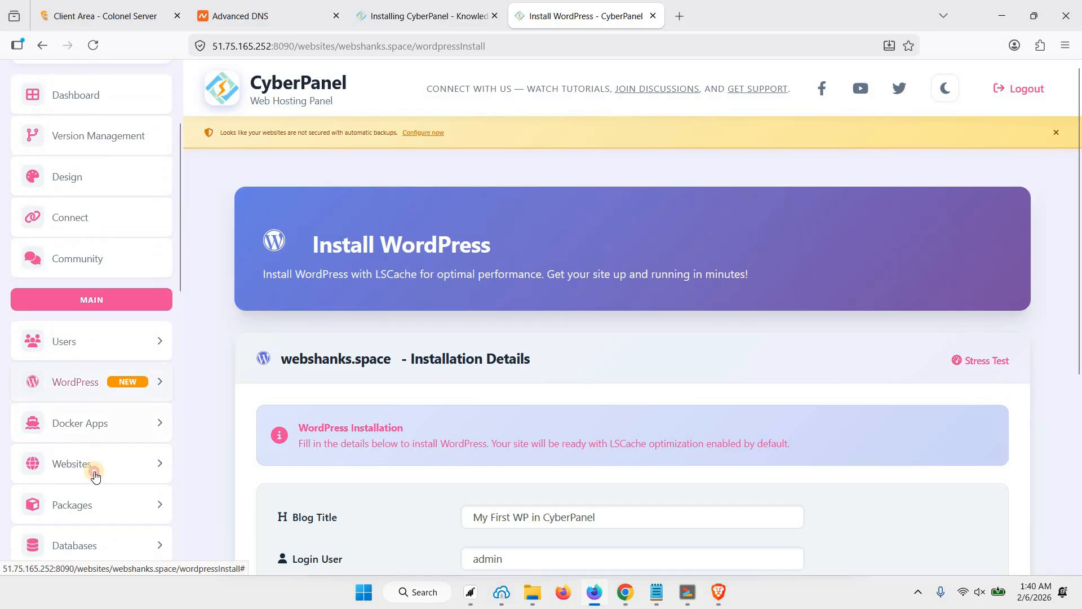
left_click(66, 544)
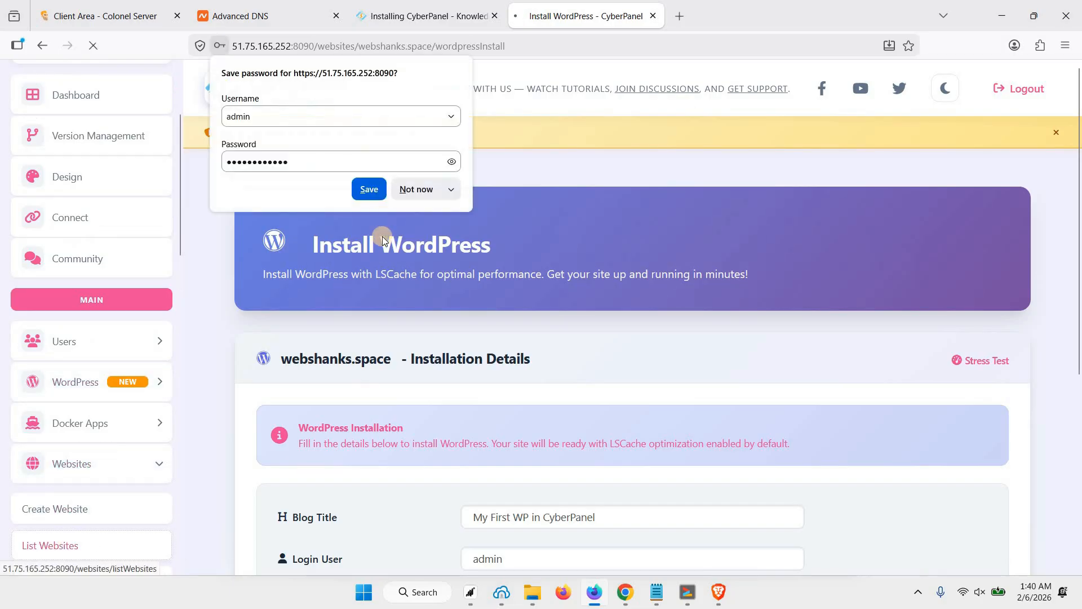
left_click(414, 190)
scroll(395, 395, "down", 2)
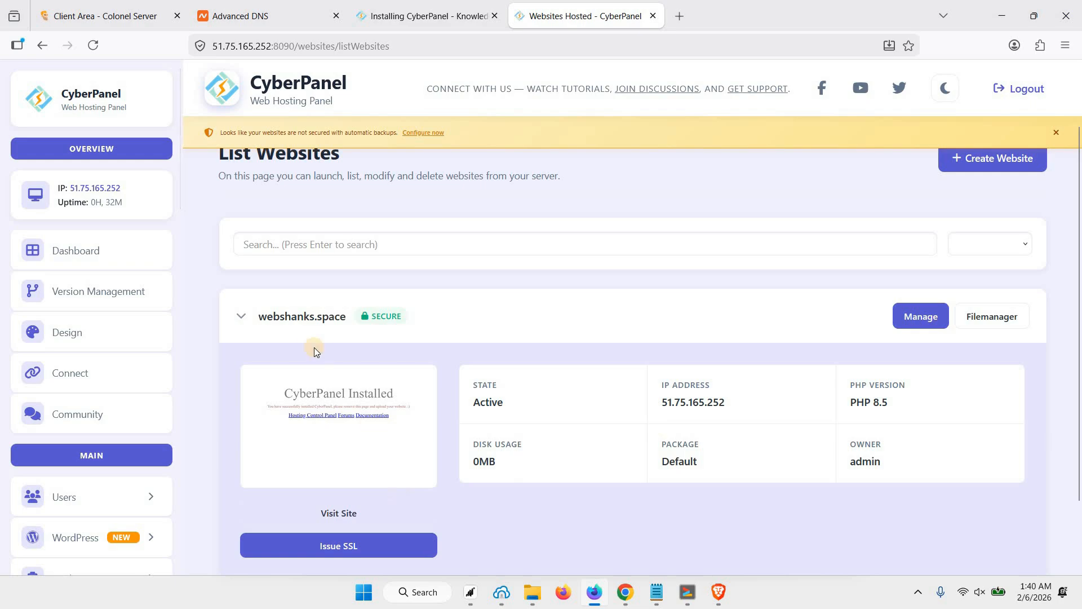
scroll(315, 253, "down", 2)
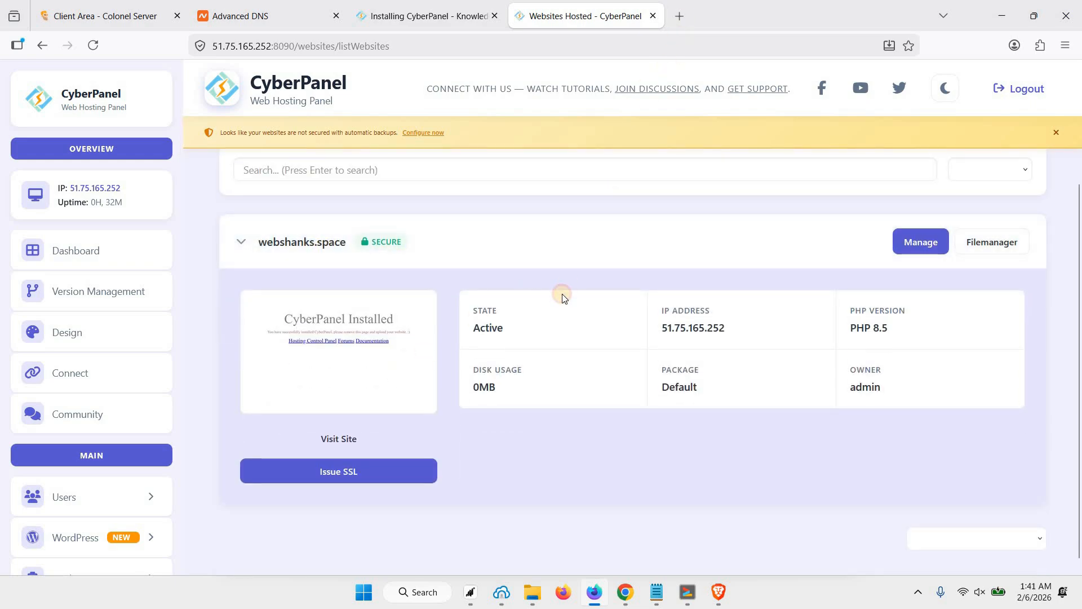
Load webshanks.space in a new browser tab.
key("ctrl+t")
type("webshanks.space")
key("Return")
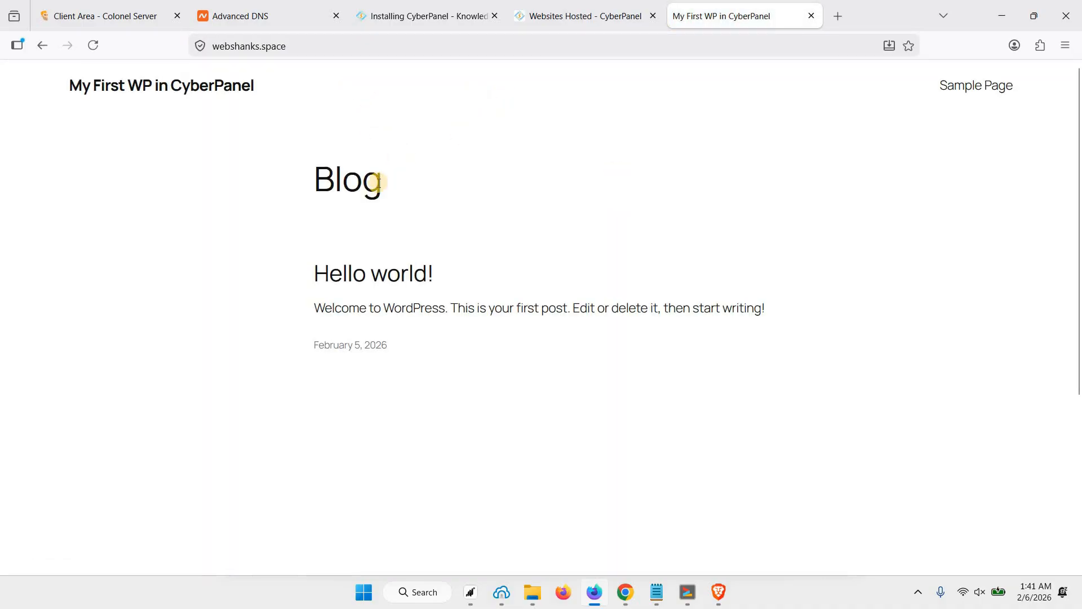
Go to webshanks.space/wp-admin/ and log in as admin with the account password.
left_click(368, 44)
type("/wp-admin/")
key("Return")
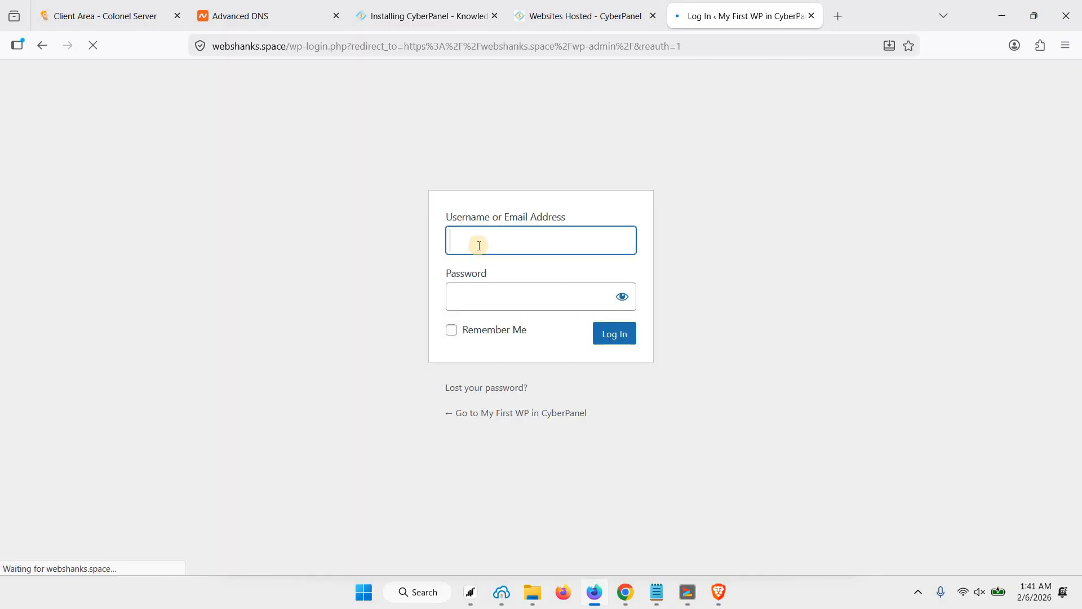
left_click(476, 243)
type("admin")
key("Tab")
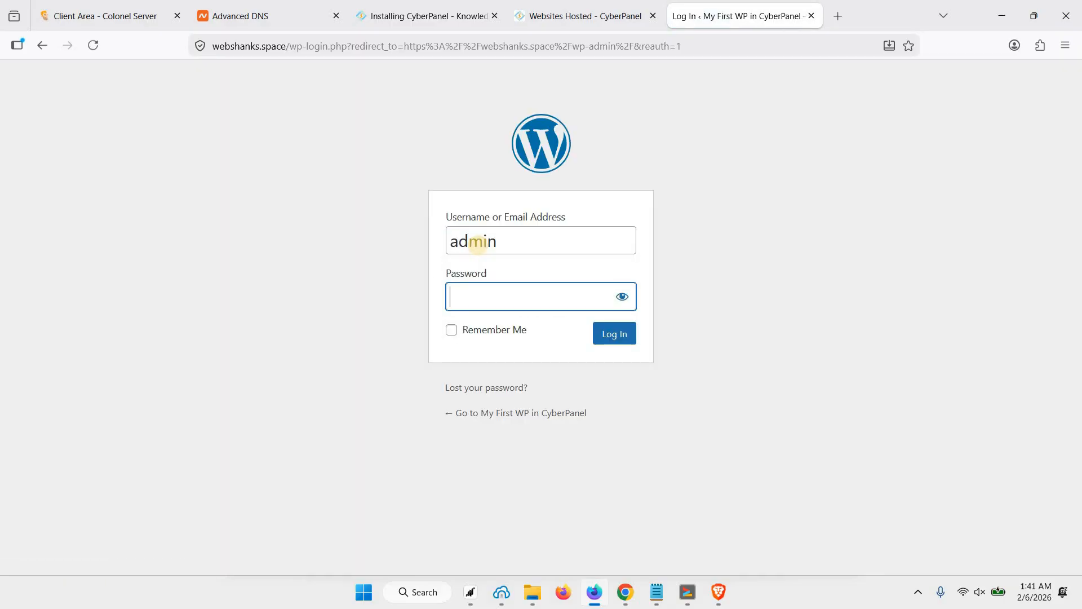
key("ctrl+v")
left_click(615, 335)
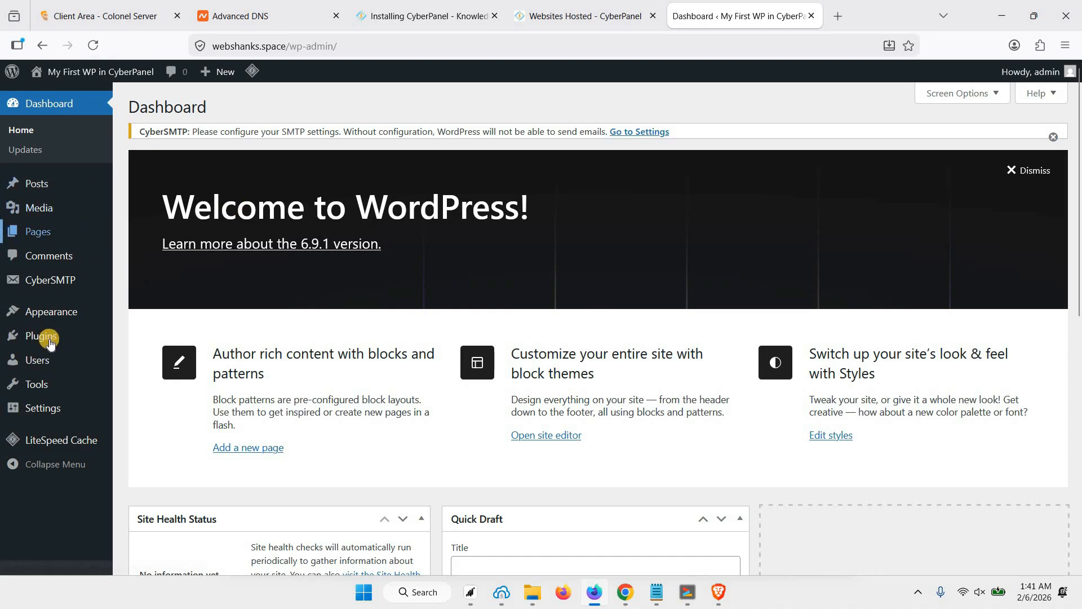
Open Appearance > Themes and browse Add Theme, dismissing the CyberSMTP notice.
mouse_move(113, 322)
left_click(183, 318)
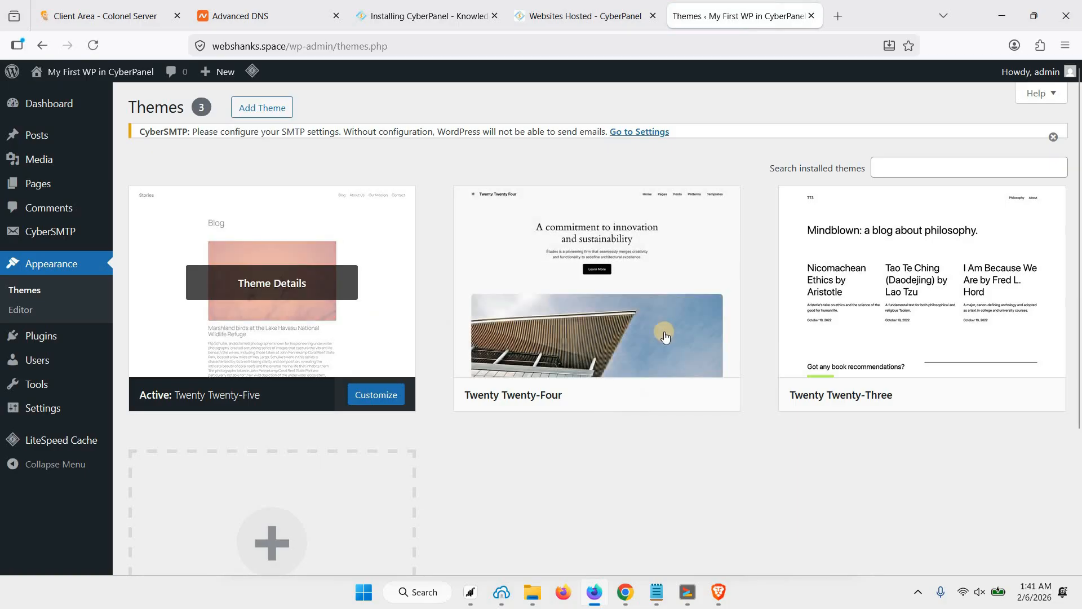
scroll(401, 293, "down", 3)
scroll(303, 127, "up", 2)
scroll(302, 128, "up", 2)
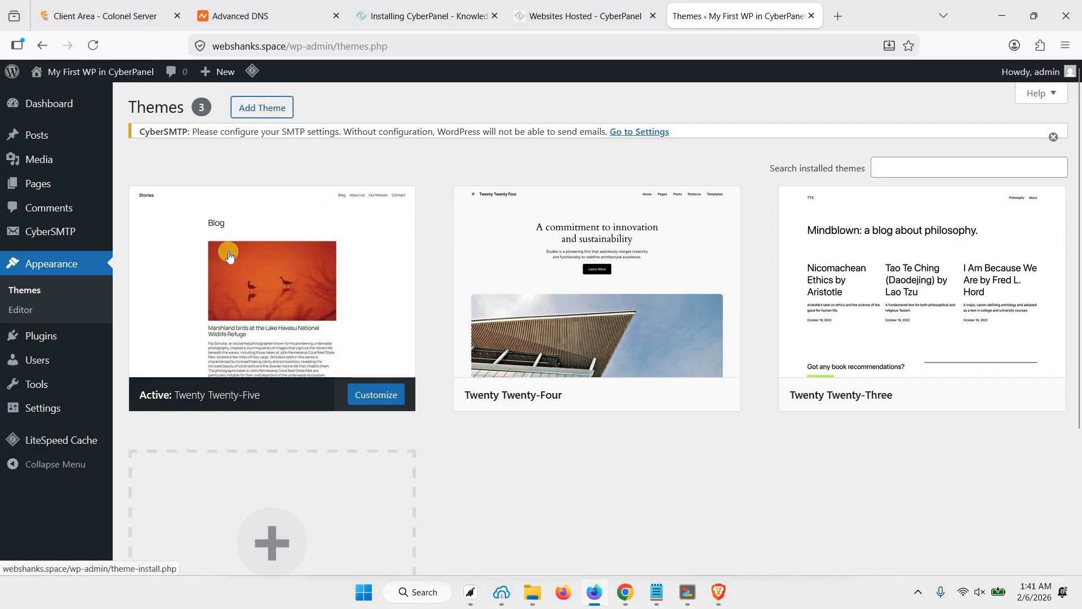
left_click(277, 110)
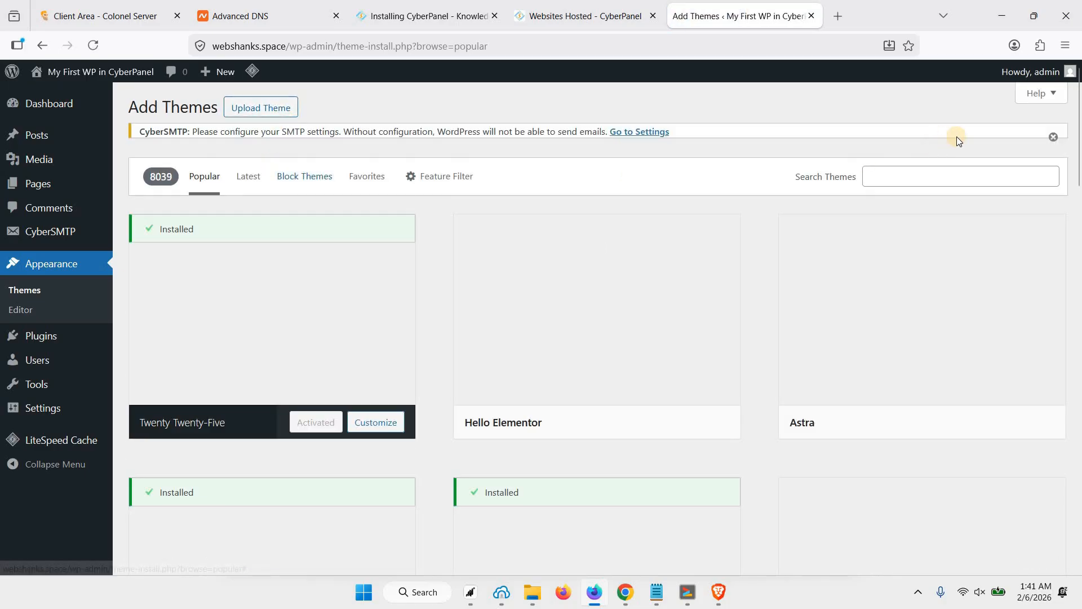
left_click(1054, 137)
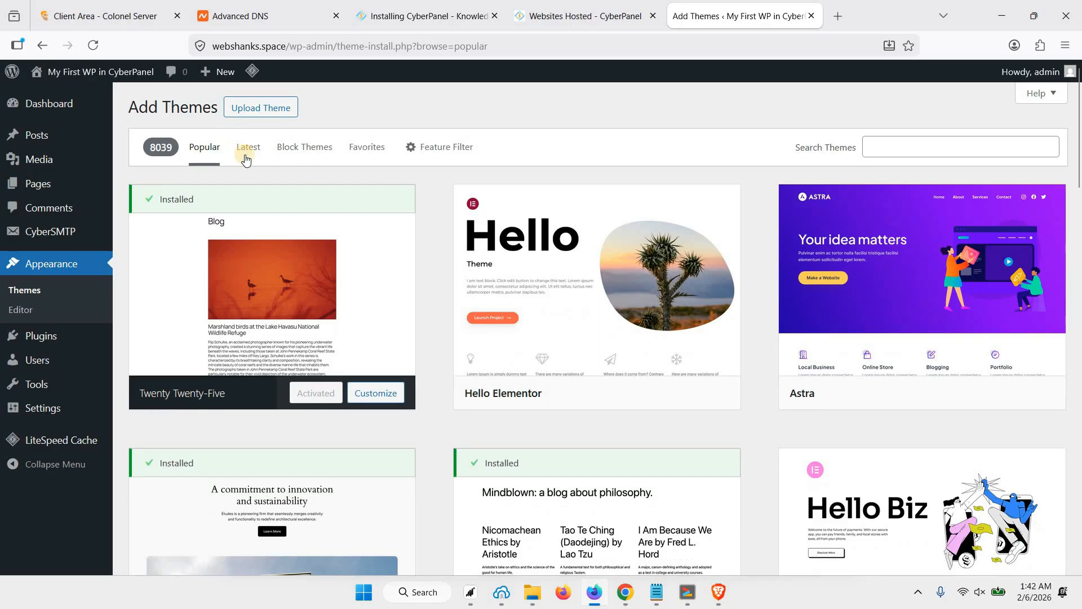
Install and activate the Kadence theme, then install its AI Starter Templates add-on.
scroll(362, 324, "down", 10)
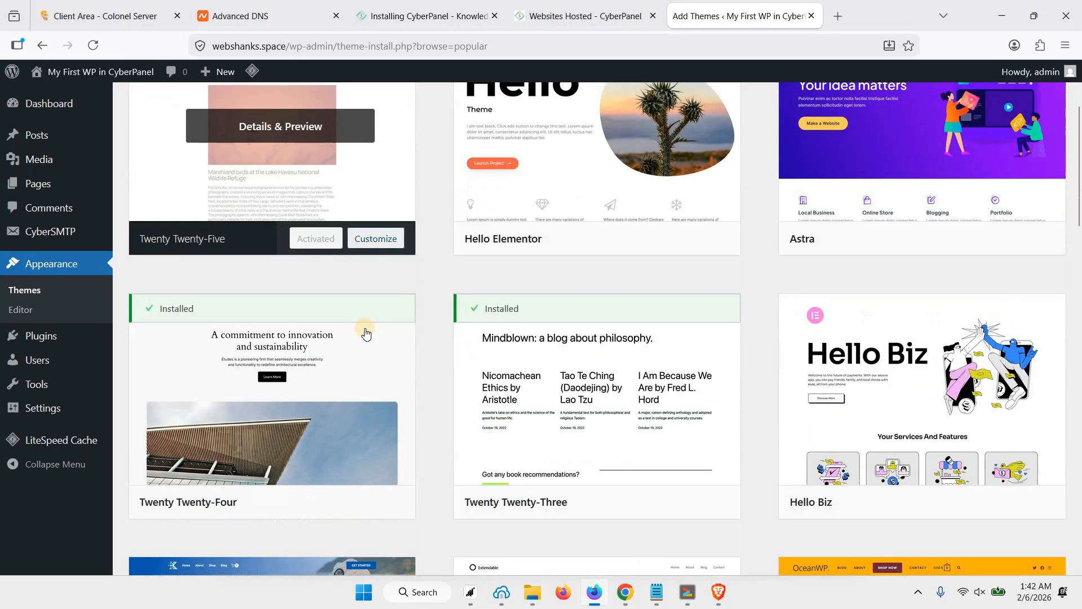
left_click(333, 326)
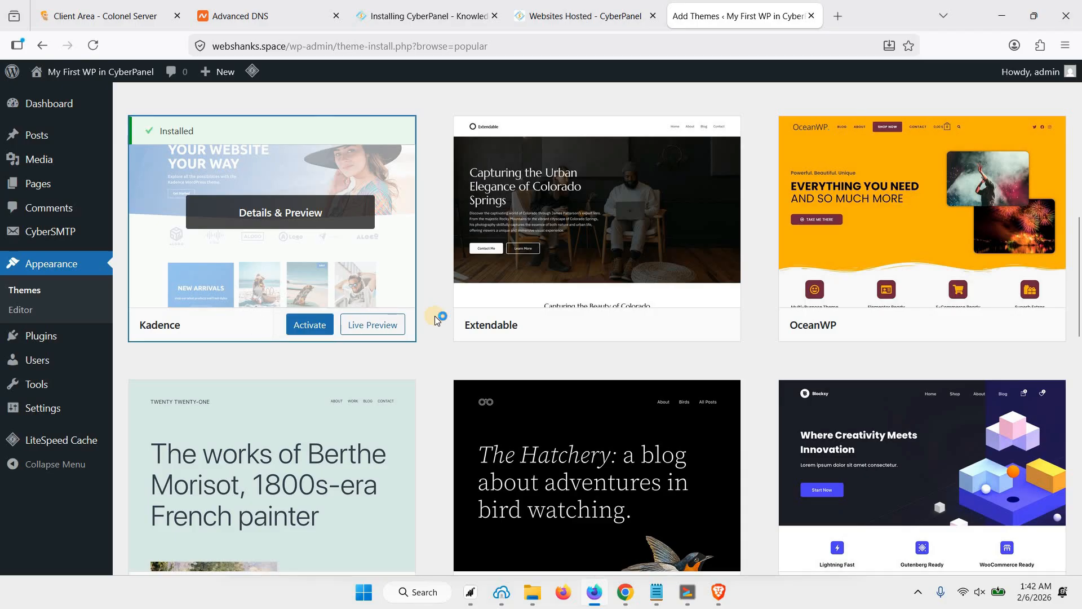
left_click(318, 324)
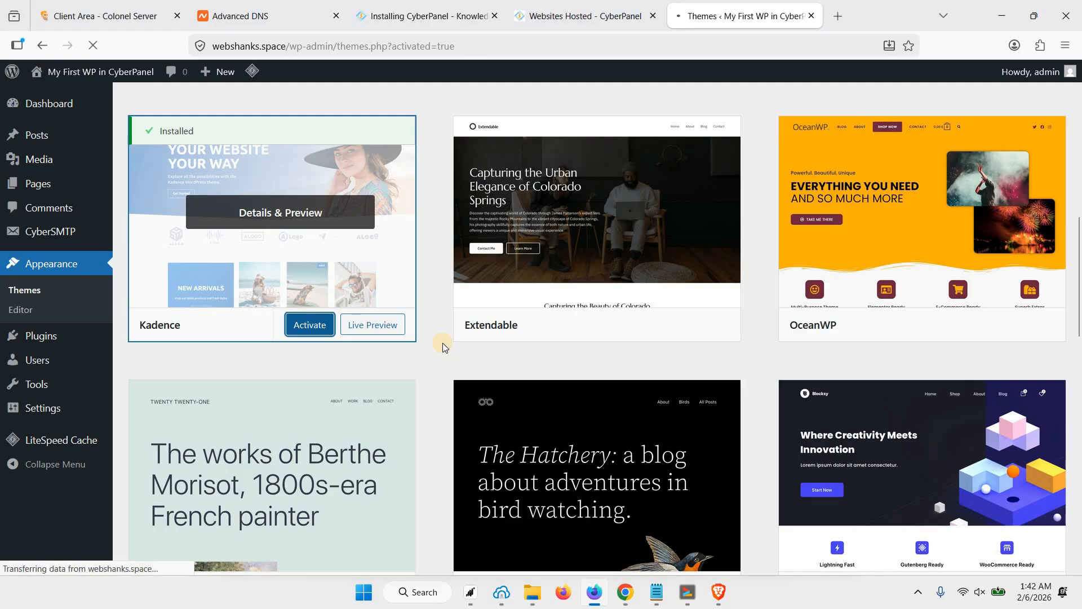
scroll(442, 344, "down", 4)
scroll(273, 276, "up", 5)
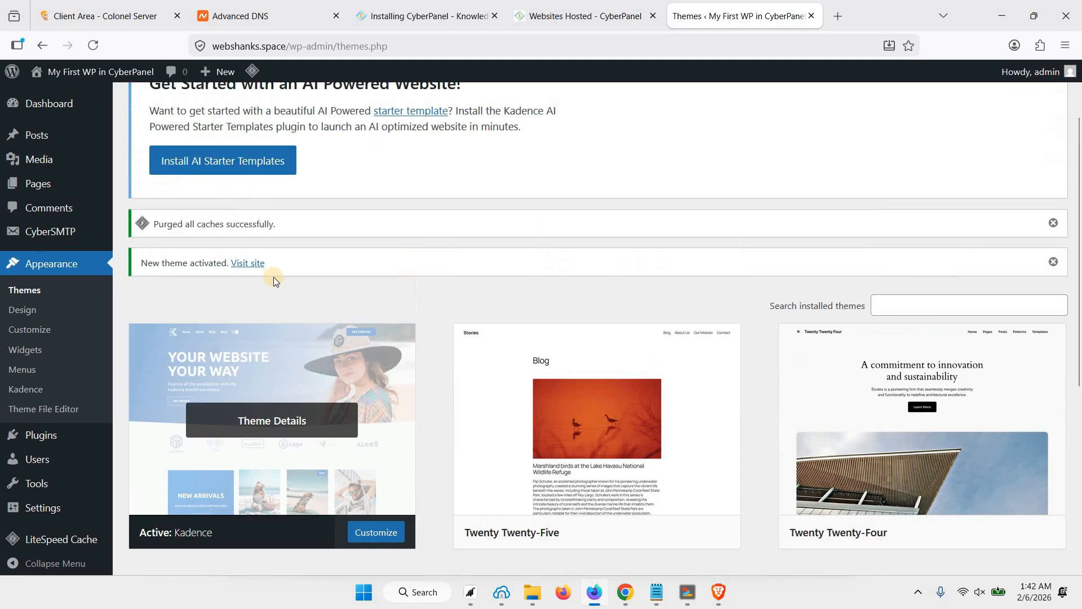
left_click(236, 247)
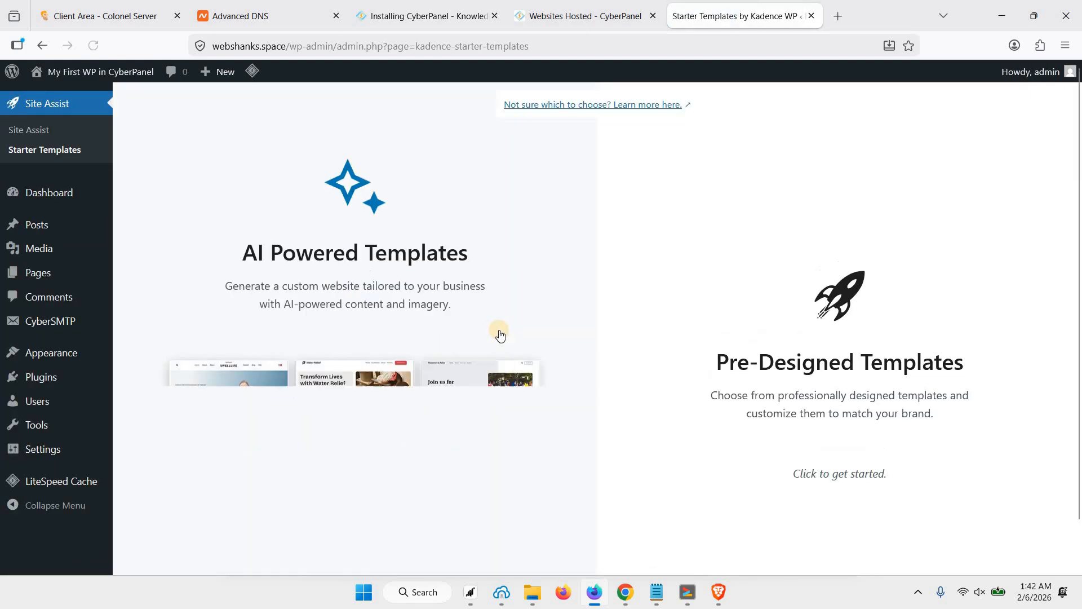
Browse the Pre-Designed starter templates and choose Interior Design.
scroll(488, 328, "down", 2)
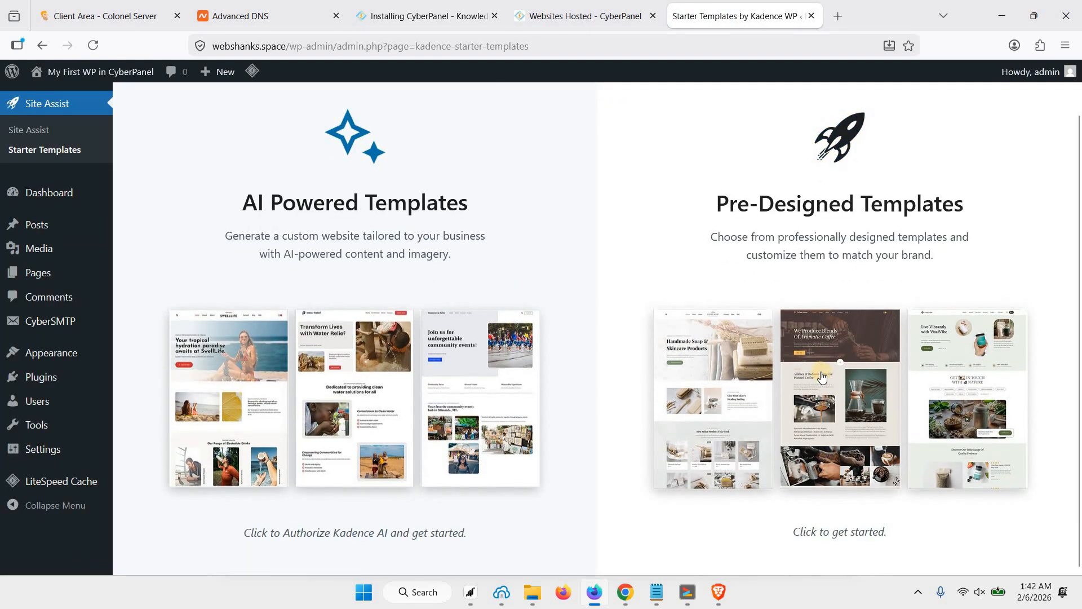
left_click(821, 373)
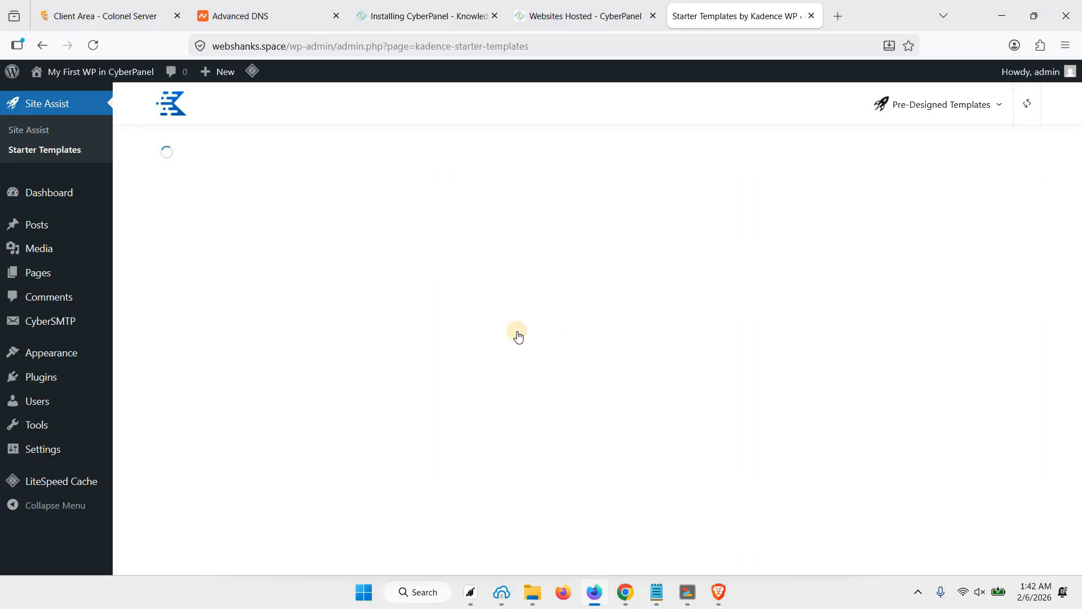
scroll(529, 337, "down", 5)
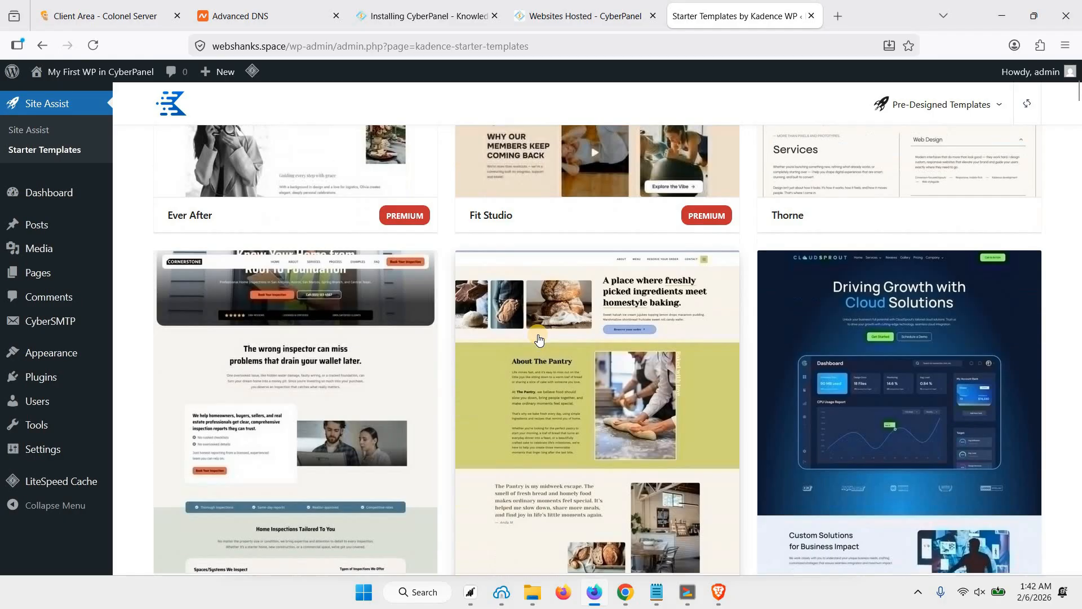
scroll(676, 342, "down", 6)
scroll(622, 340, "down", 2)
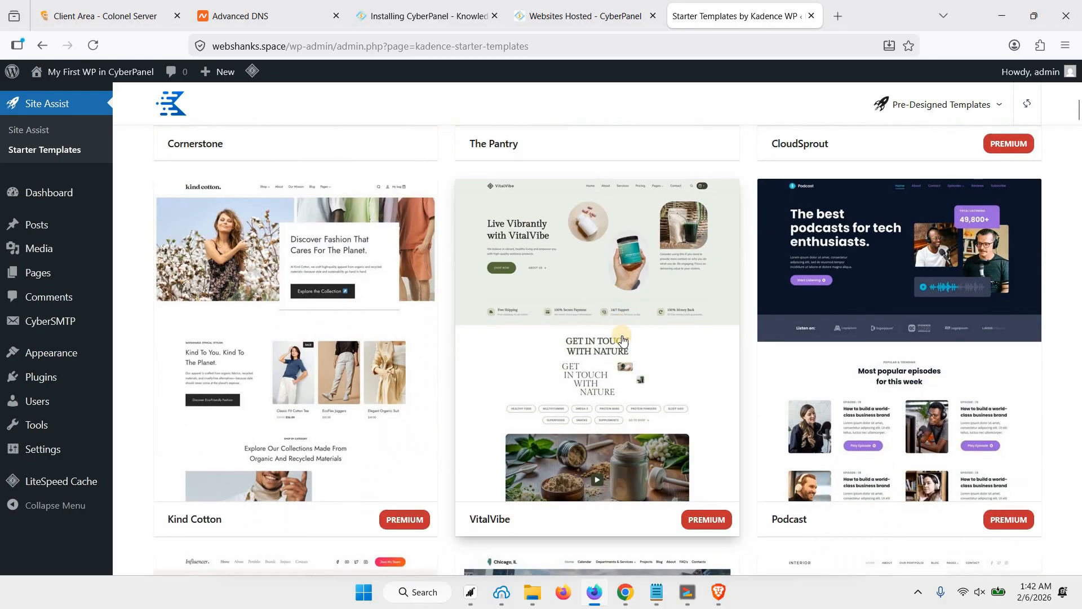
scroll(622, 341, "down", 7)
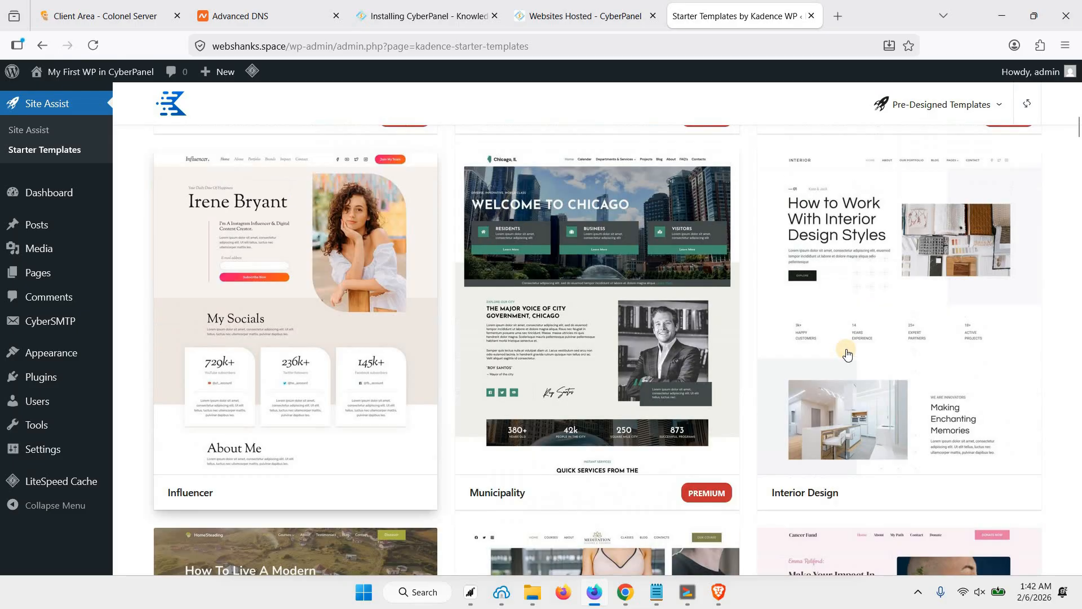
scroll(857, 346, "up", 1)
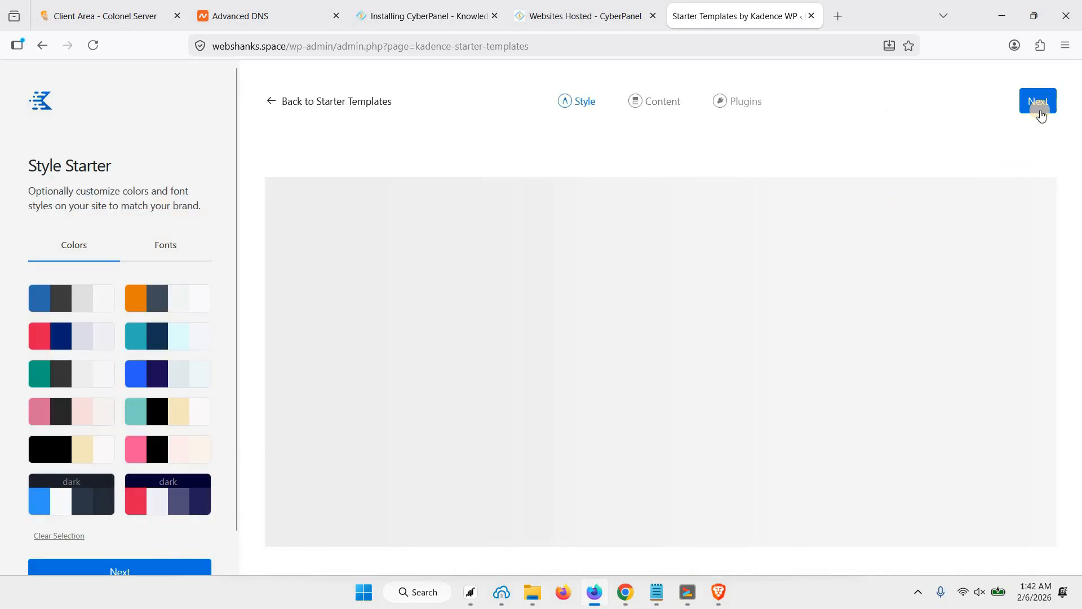
left_click(1040, 104)
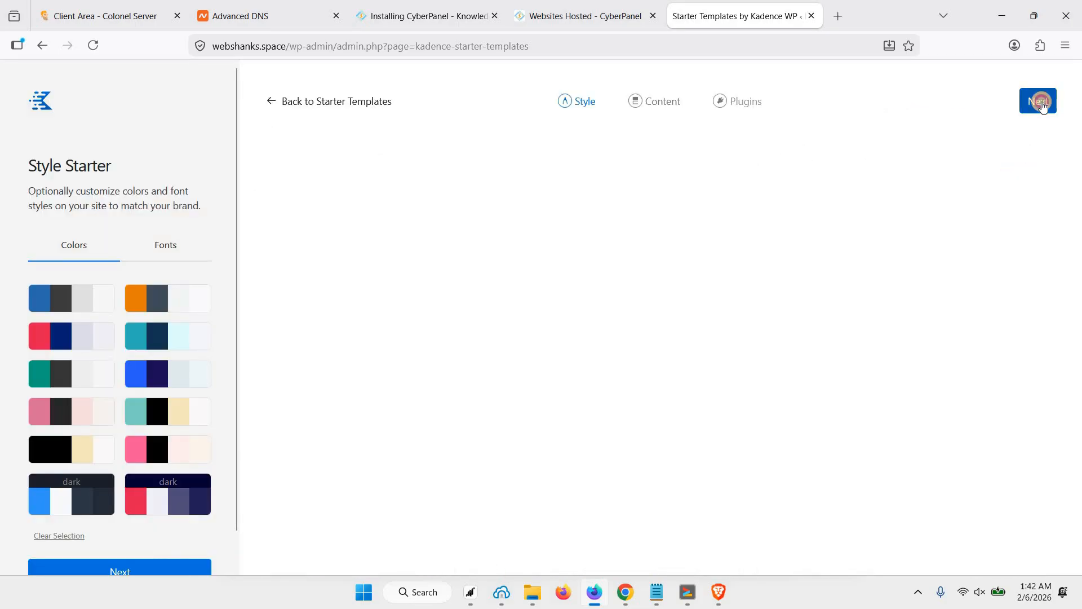
Finish setup, start the template import, and view the redesigned homepage.
left_click(139, 534)
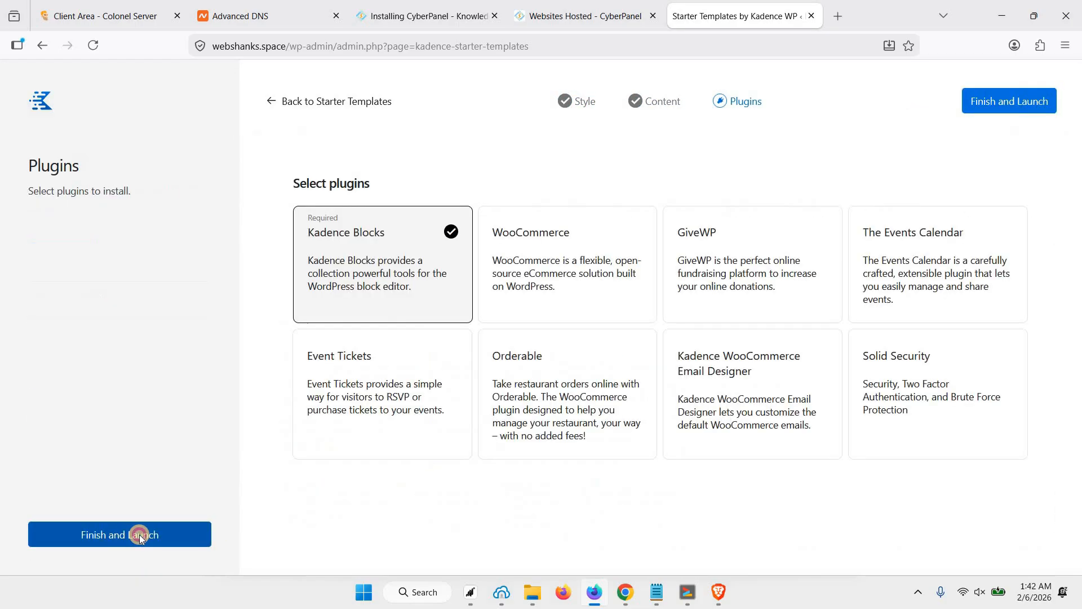
left_click(140, 535)
left_click(644, 349)
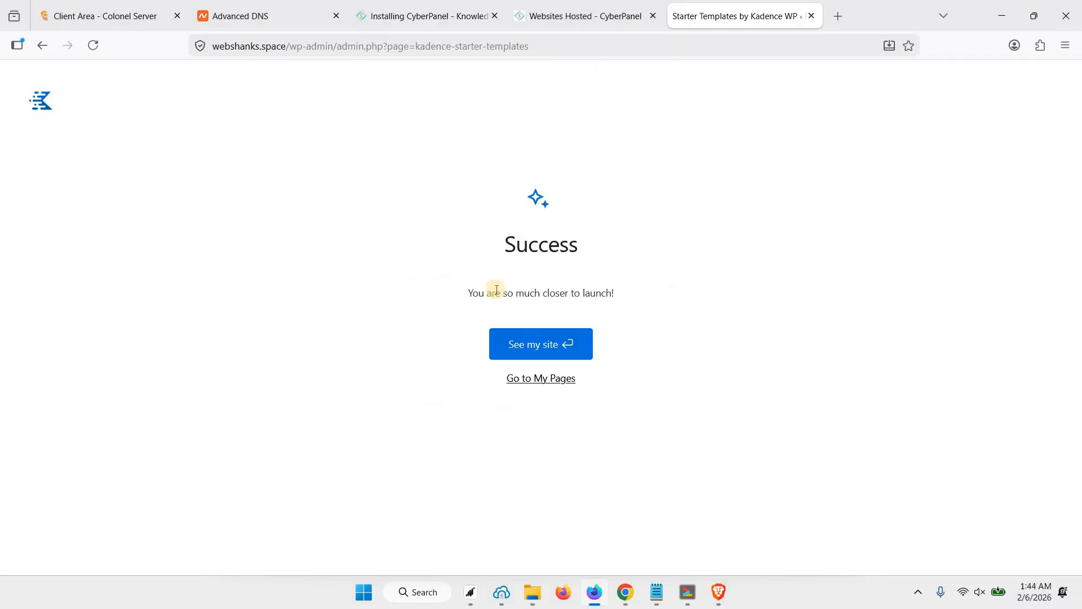
left_click(550, 351)
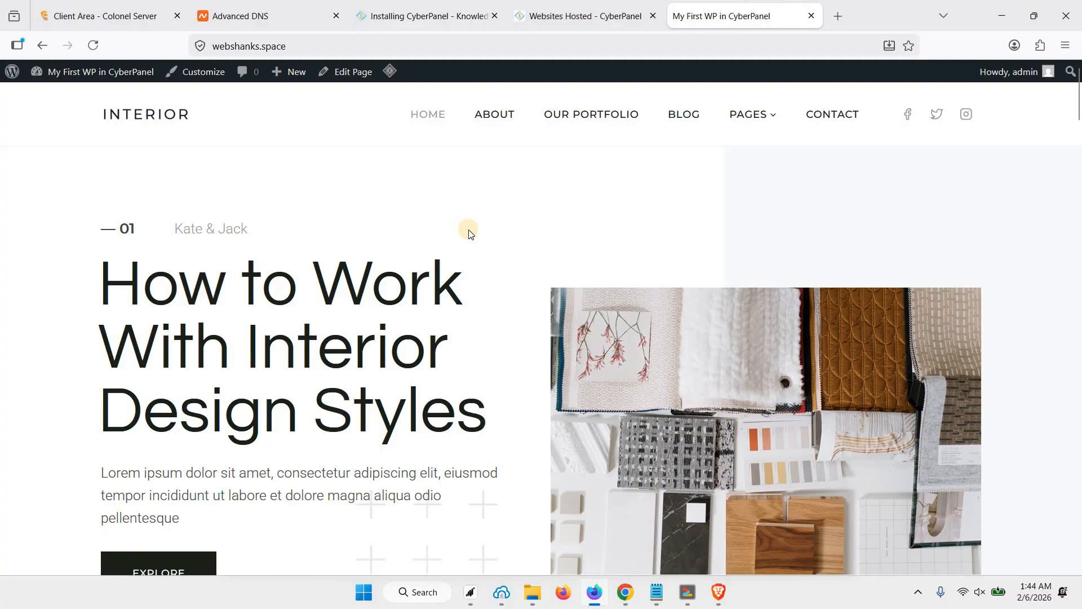
scroll(467, 231, "down", 6)
scroll(479, 220, "up", 8)
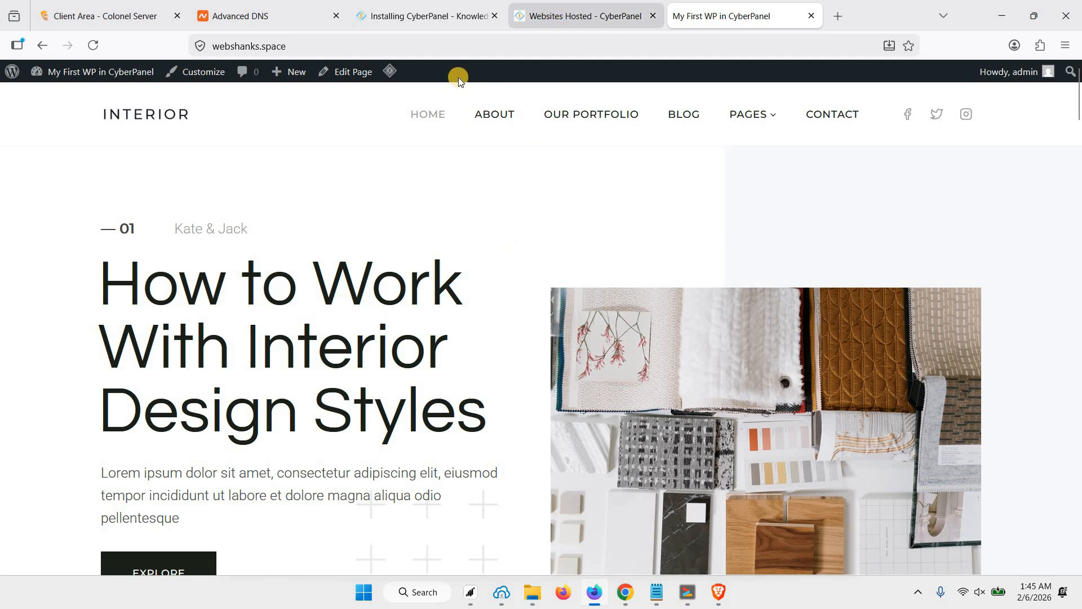
Back in CyberPanel's Create Website form, choose the Default package and admin owner.
left_click(561, 25)
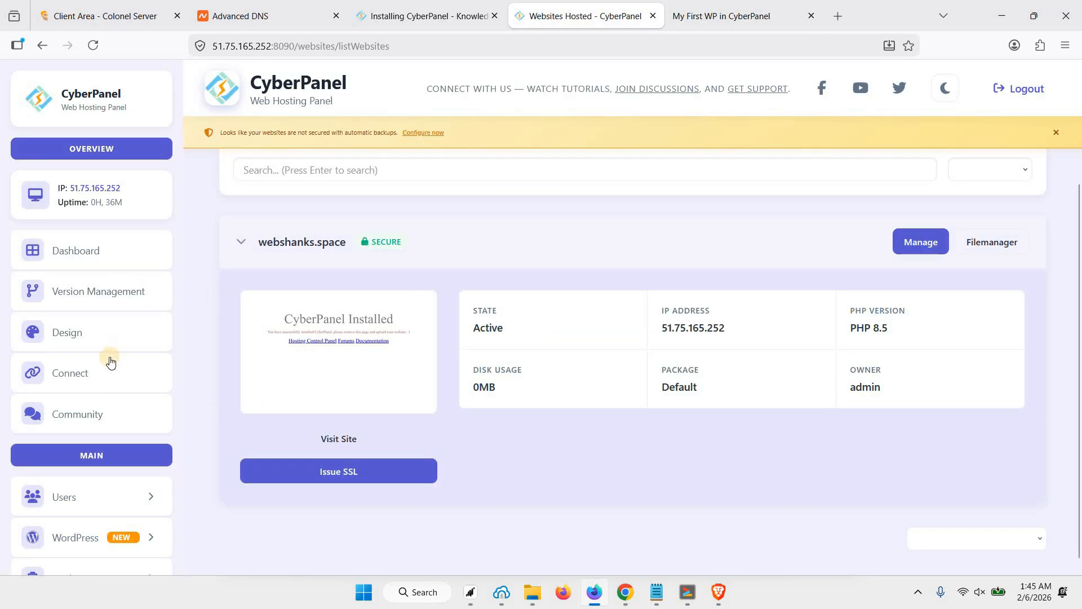
scroll(126, 369, "down", 3)
scroll(84, 440, "down", 5)
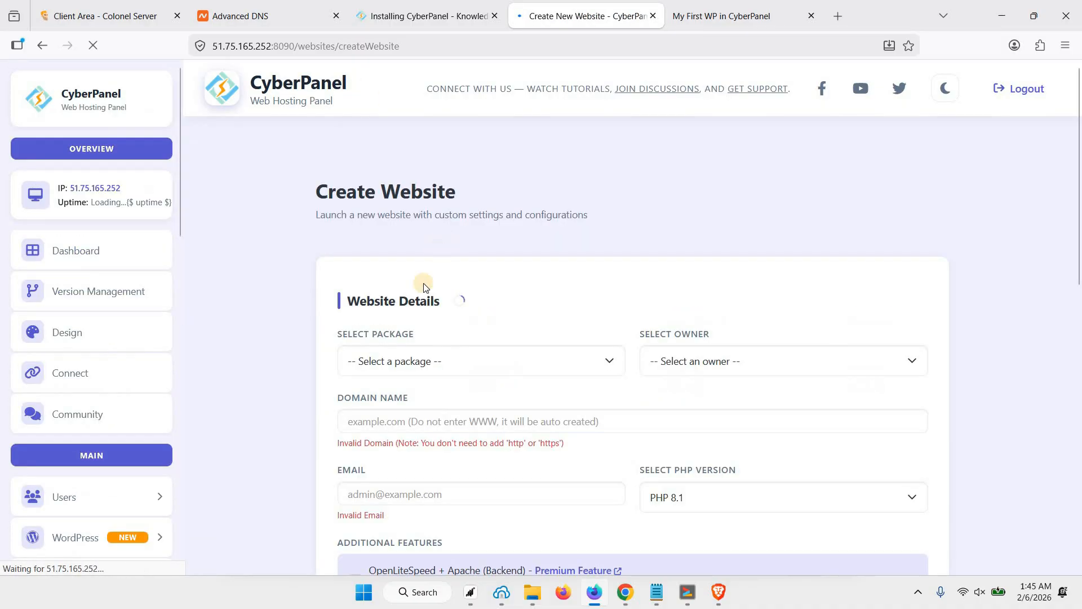
left_click(427, 394)
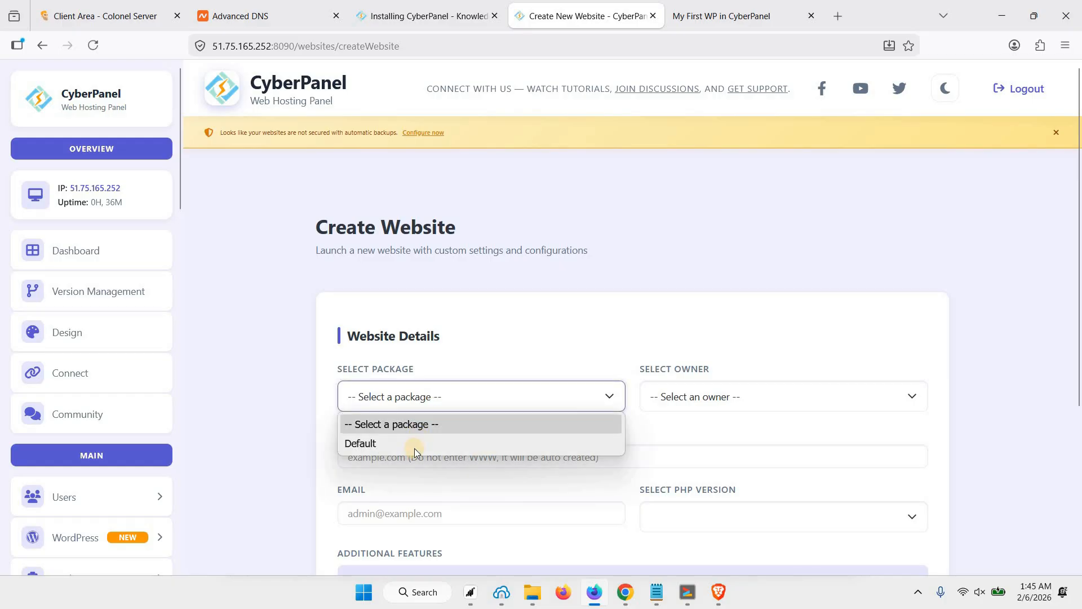
left_click(699, 397)
left_click(684, 443)
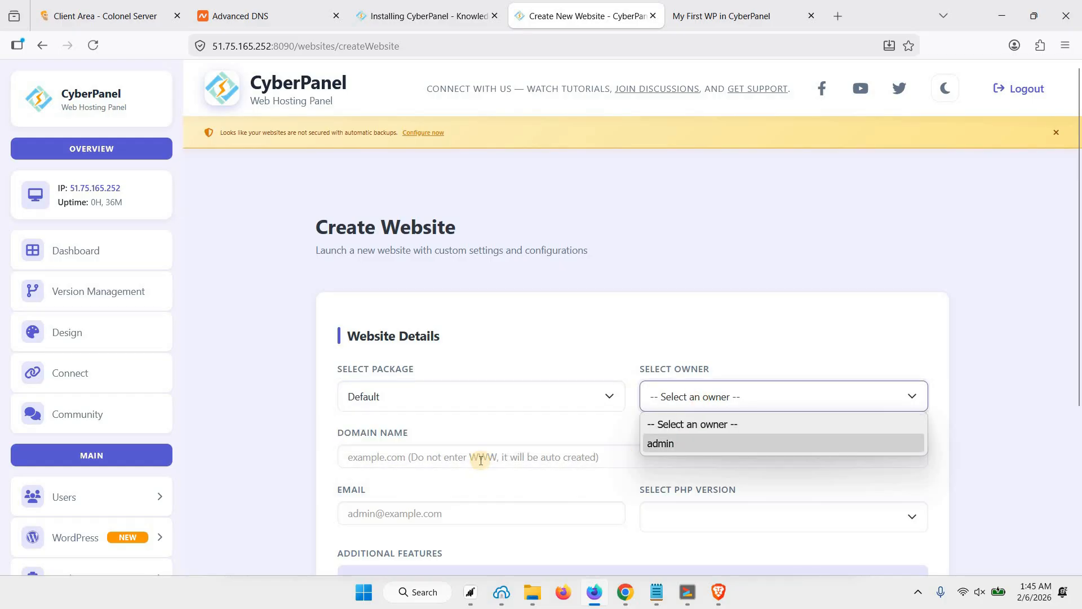
scroll(483, 445, "down", 1)
After checking DNS host records, enter webshanks.store, the saved e-mail and PHP 8.5, then create it.
left_click(412, 392)
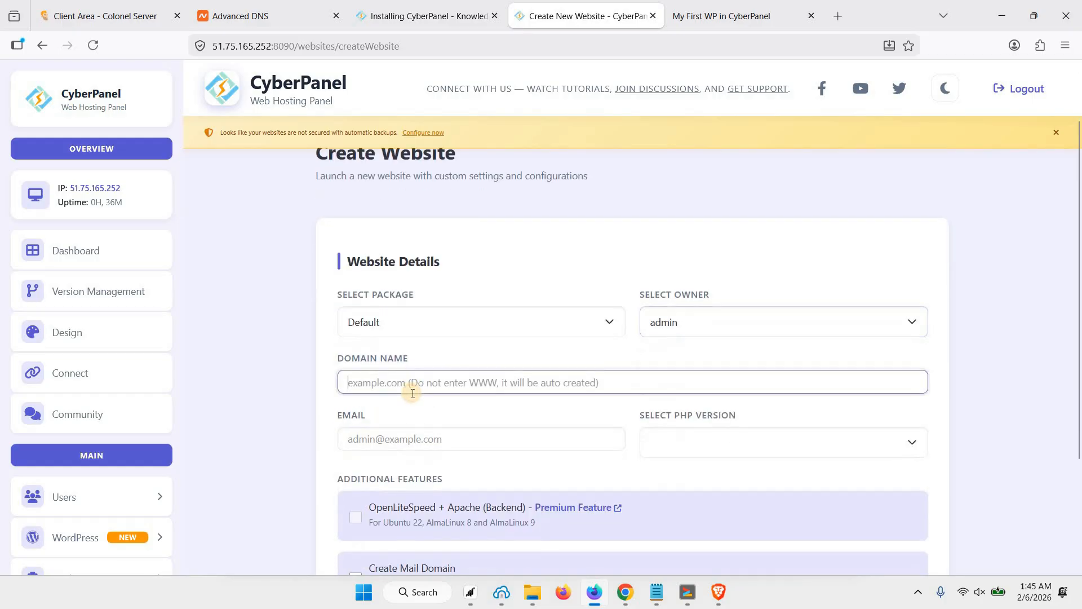
left_click(238, 28)
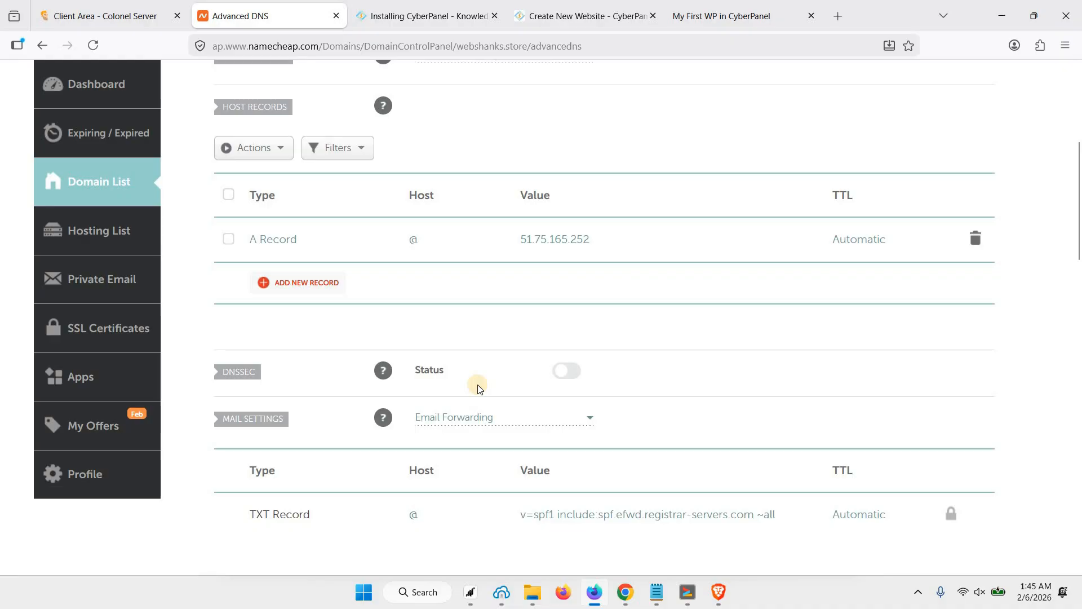
scroll(478, 389, "up", 3)
left_click(580, 16)
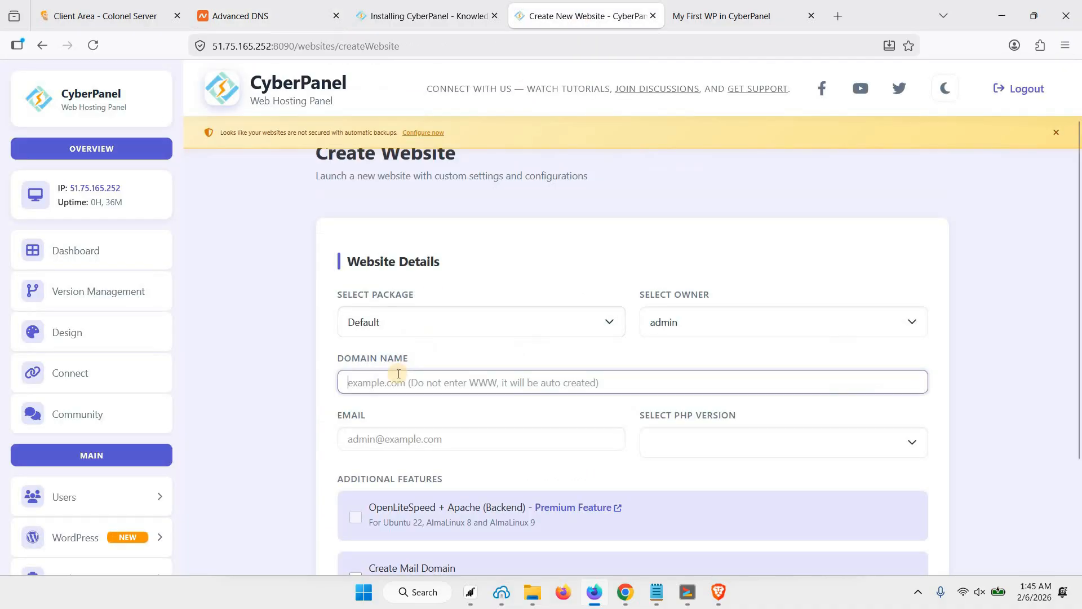
type("webshanks")
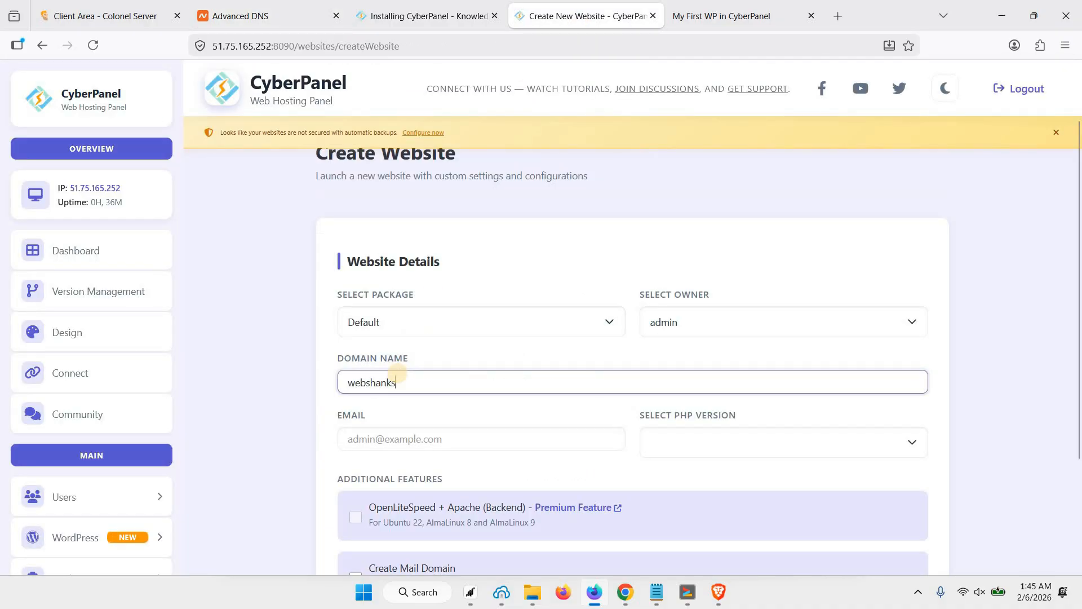
type(".store")
left_click(399, 439)
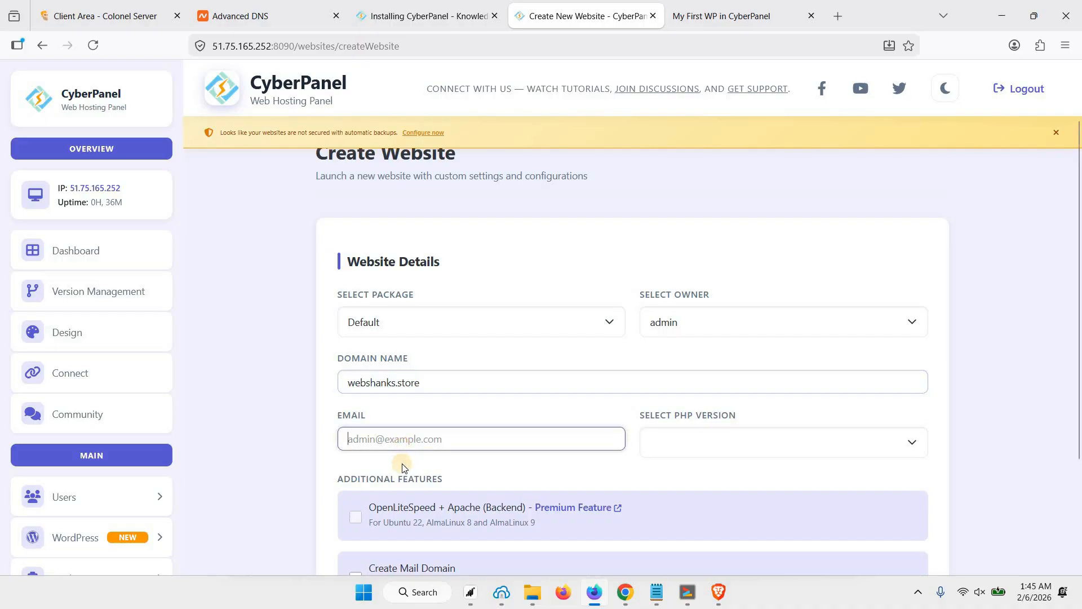
type("we")
left_click(449, 467)
left_click(715, 443)
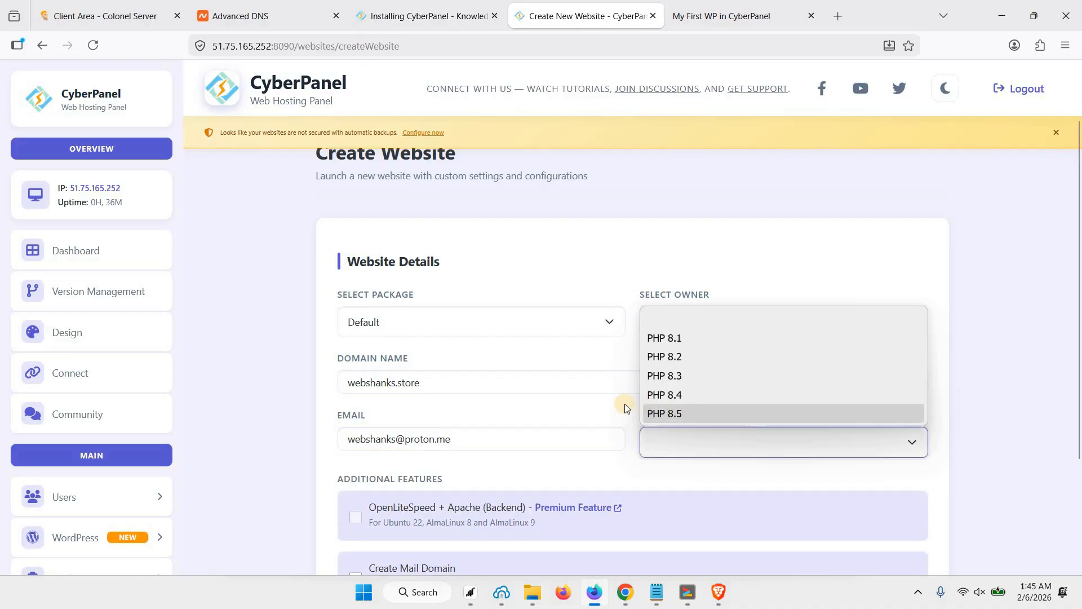
left_click(696, 411)
scroll(607, 406, "down", 3)
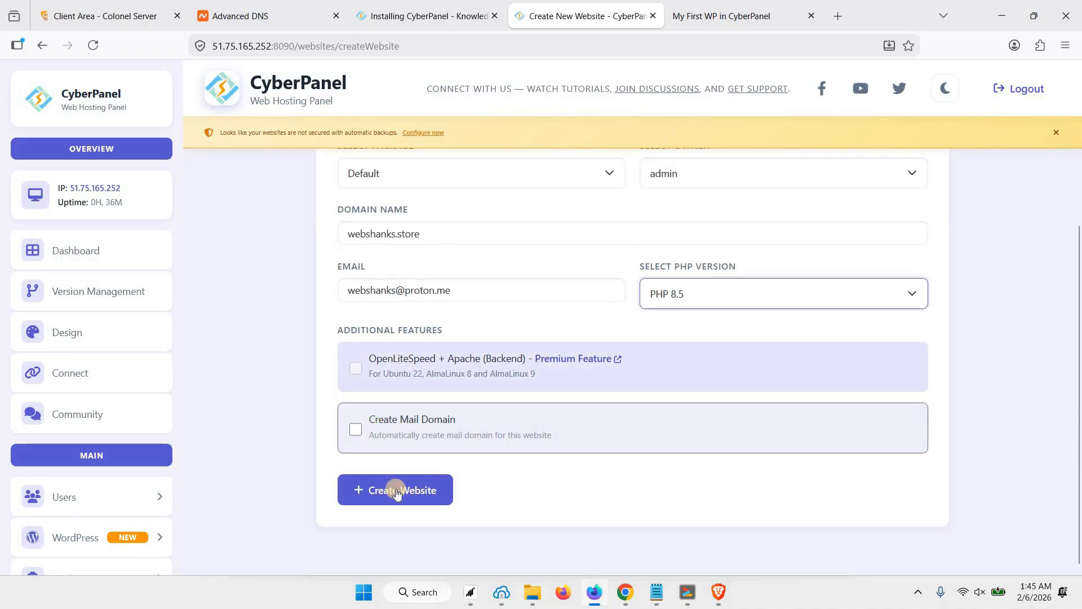
left_click(420, 493)
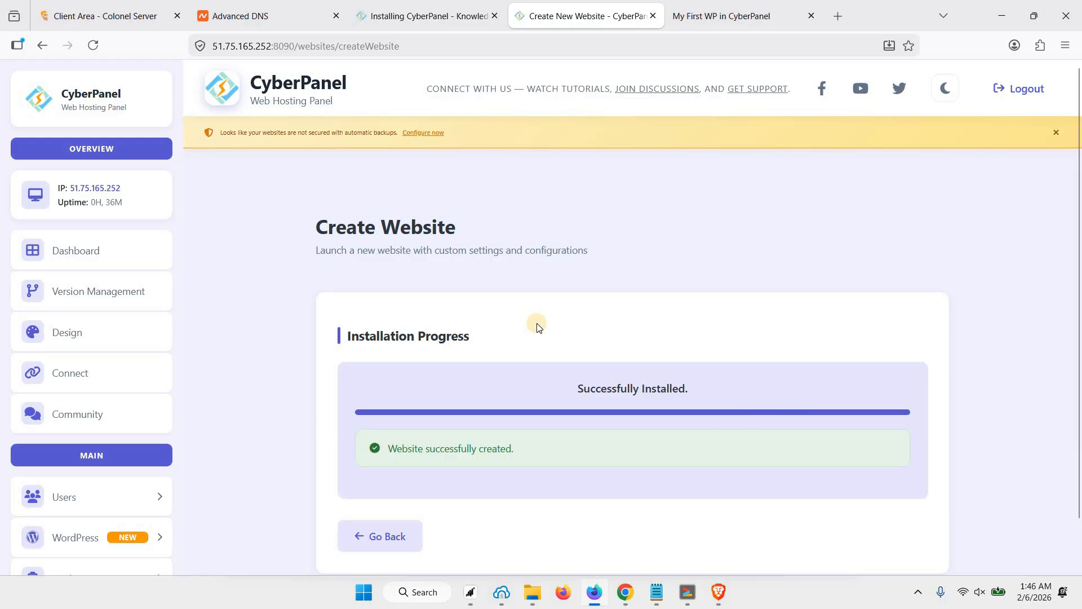
Open the hosted websites list and expand the webshanks.store entry to view its details.
scroll(411, 343, "down", 1)
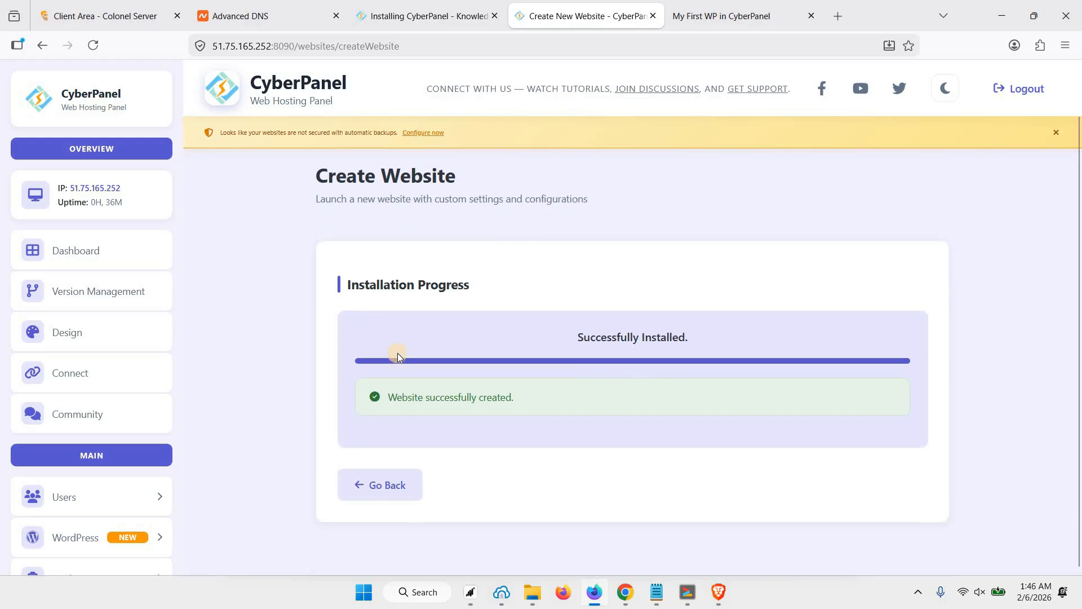
scroll(136, 438, "down", 3)
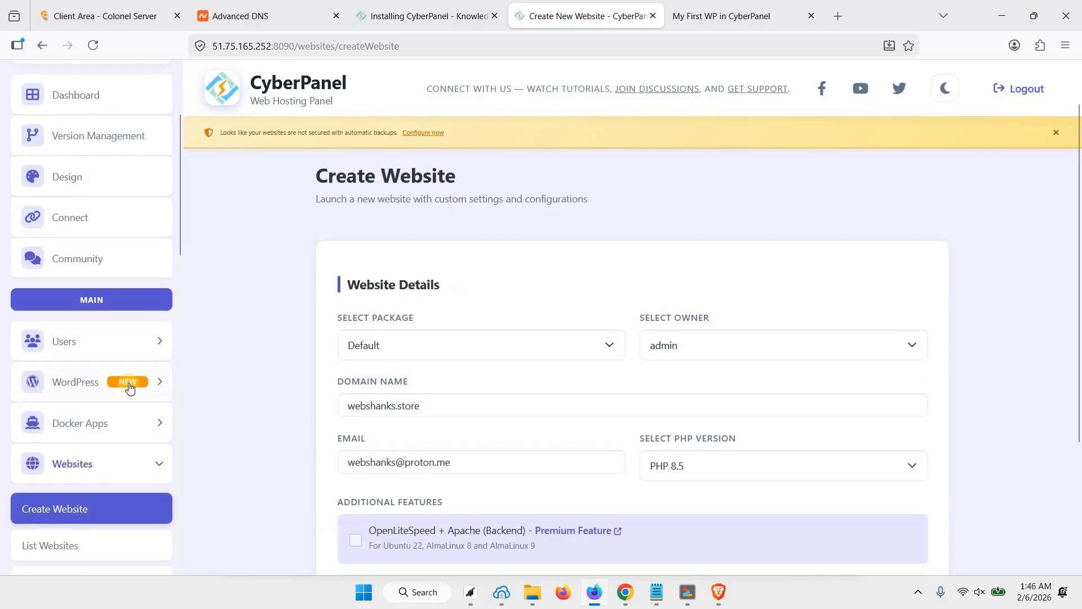
scroll(130, 389, "down", 2)
scroll(117, 396, "down", 2)
left_click(29, 398)
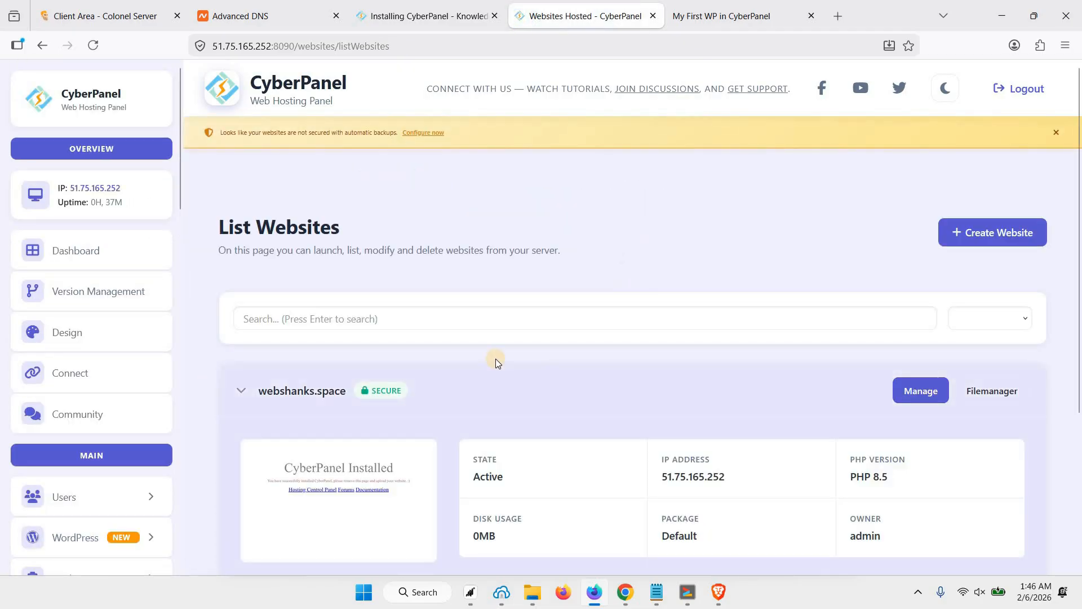
scroll(490, 372, "down", 3)
left_click(364, 462)
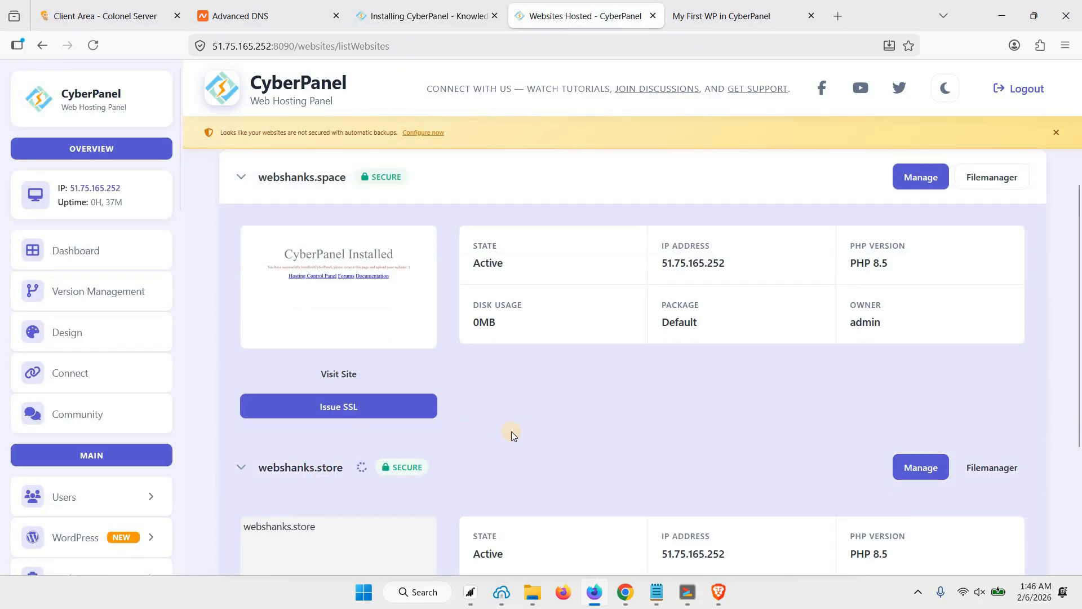
scroll(665, 409, "down", 3)
Open webshanks.store's management page and launch the WordPress one-click installer.
left_click(912, 324)
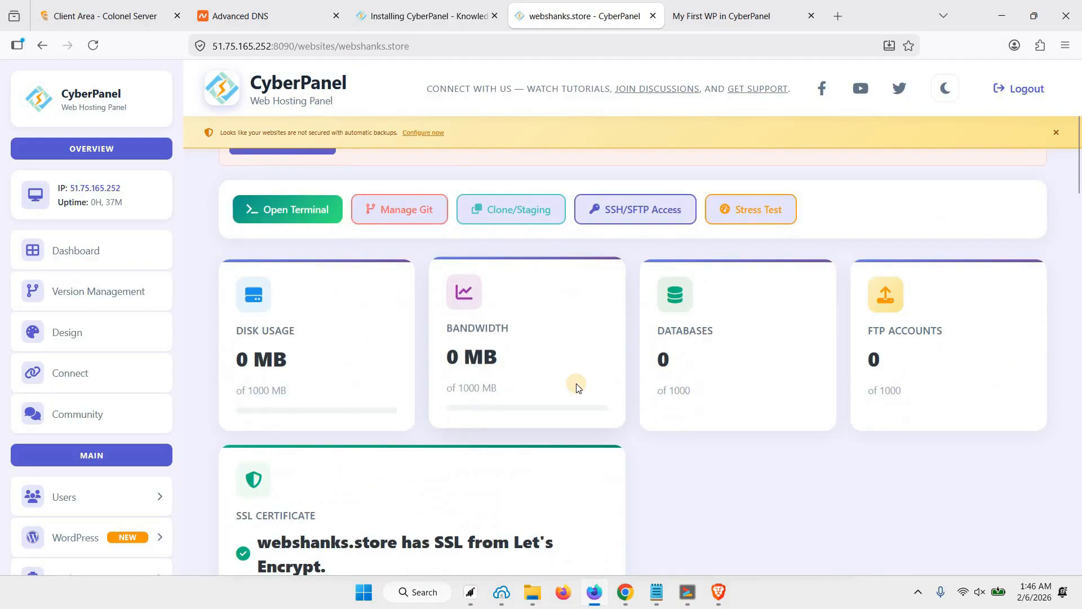
scroll(577, 384, "down", 4)
scroll(577, 387, "down", 15)
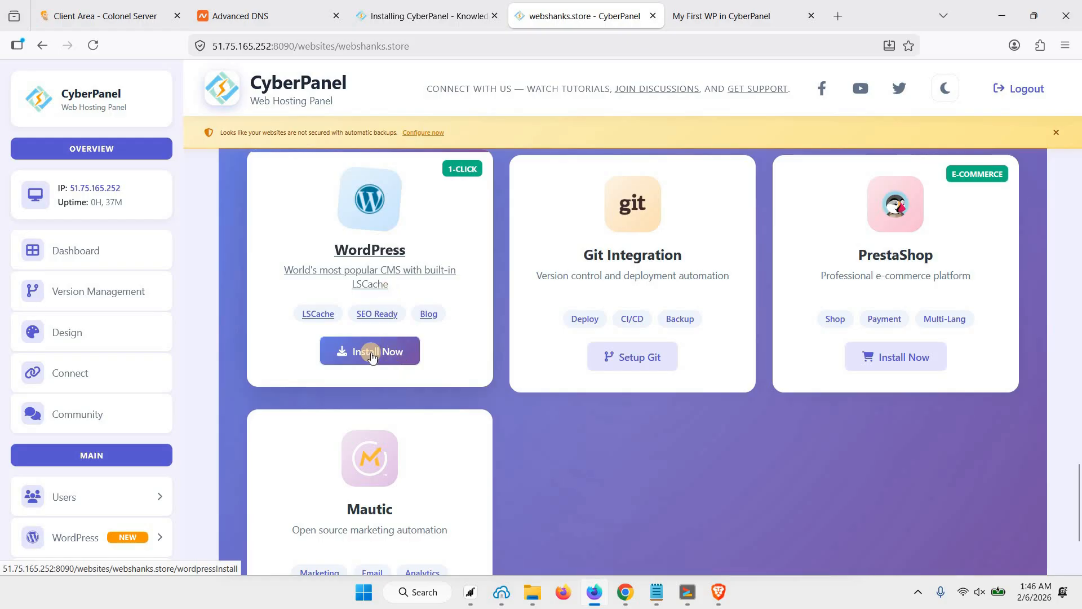
left_click(384, 351)
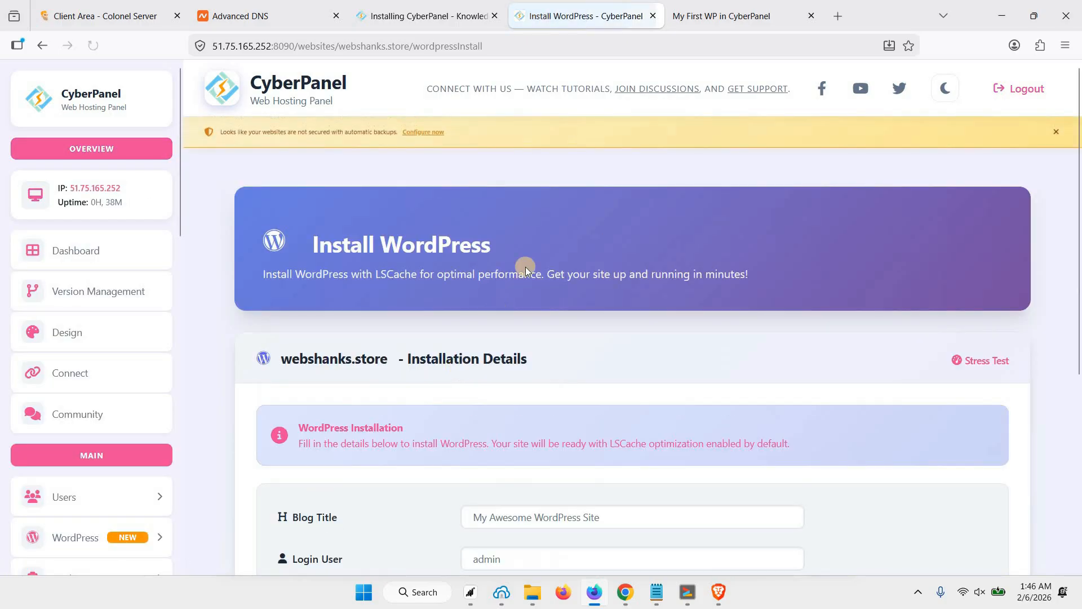
Install WordPress titled 'My Second WP in CyberPanel' with login user admin, a password and admin email.
scroll(525, 248, "down", 5)
left_click(528, 220)
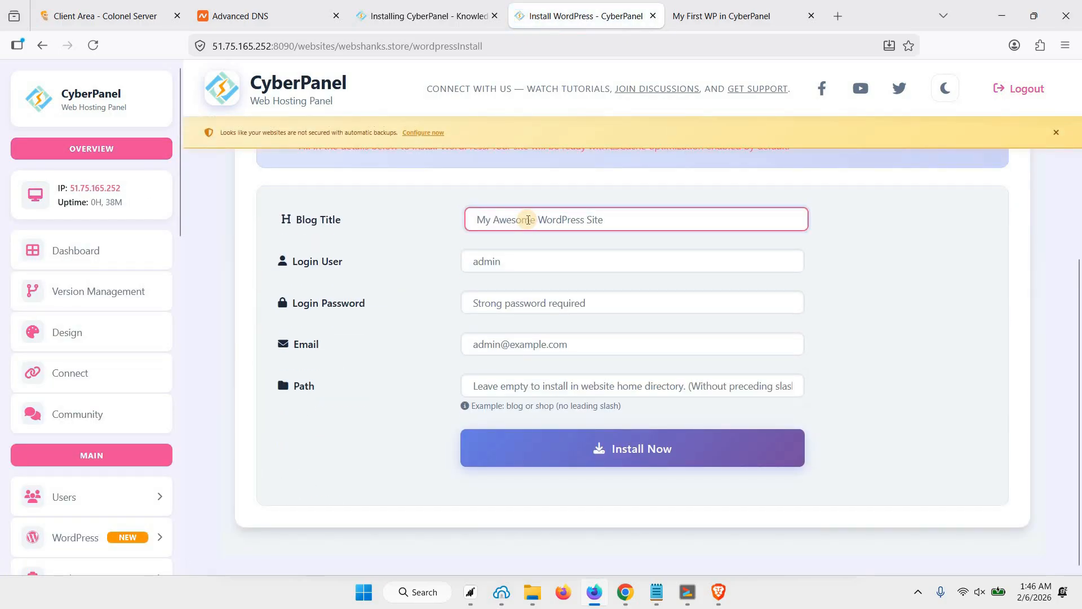
type("M")
type("y 2")
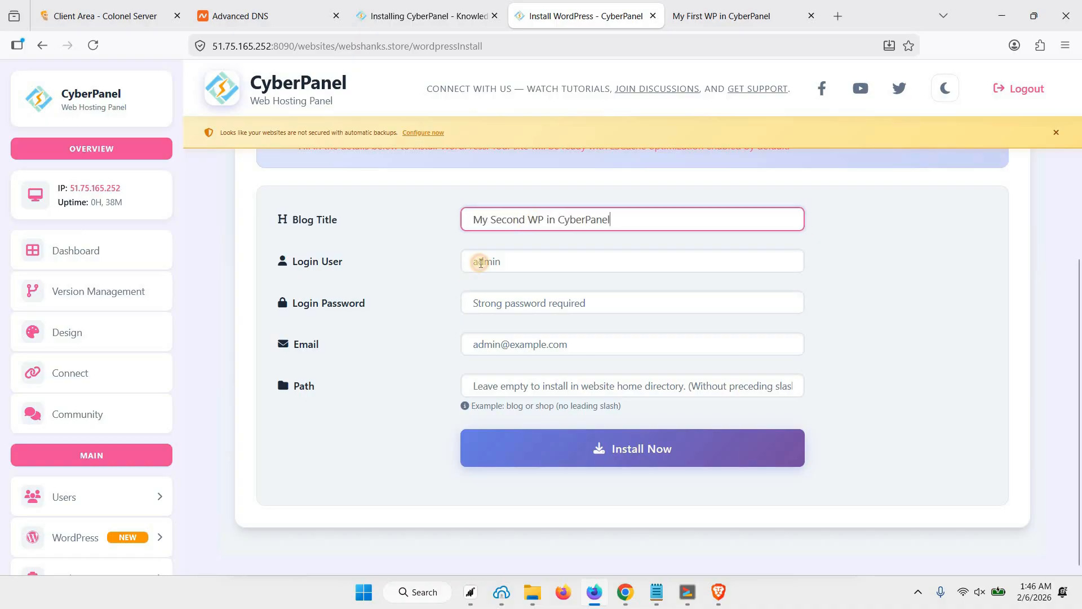
left_click(479, 262)
type("admin")
key("Tab")
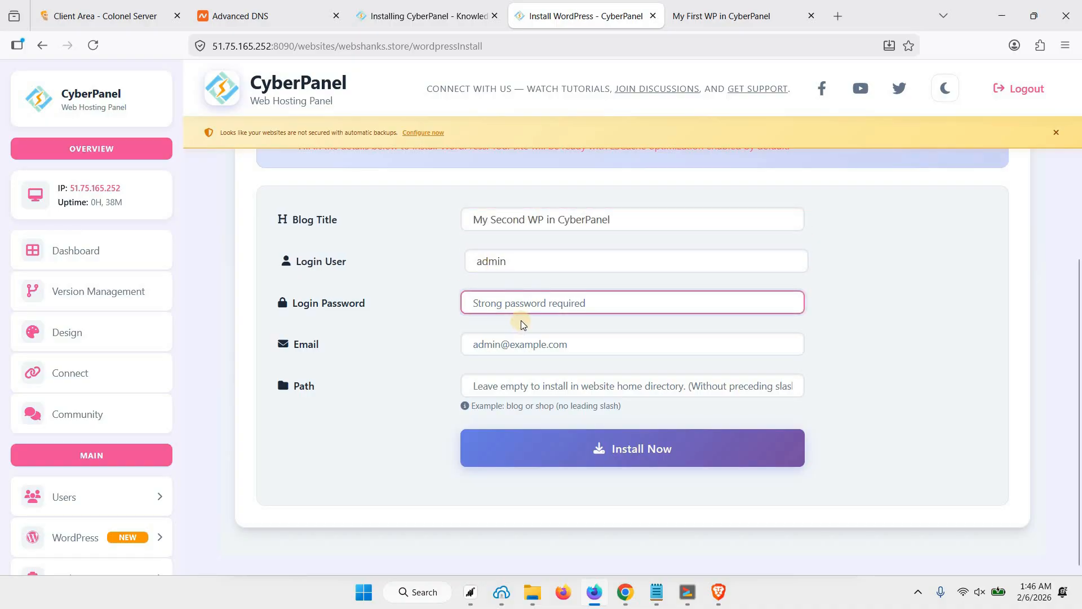
key("ctrl+v")
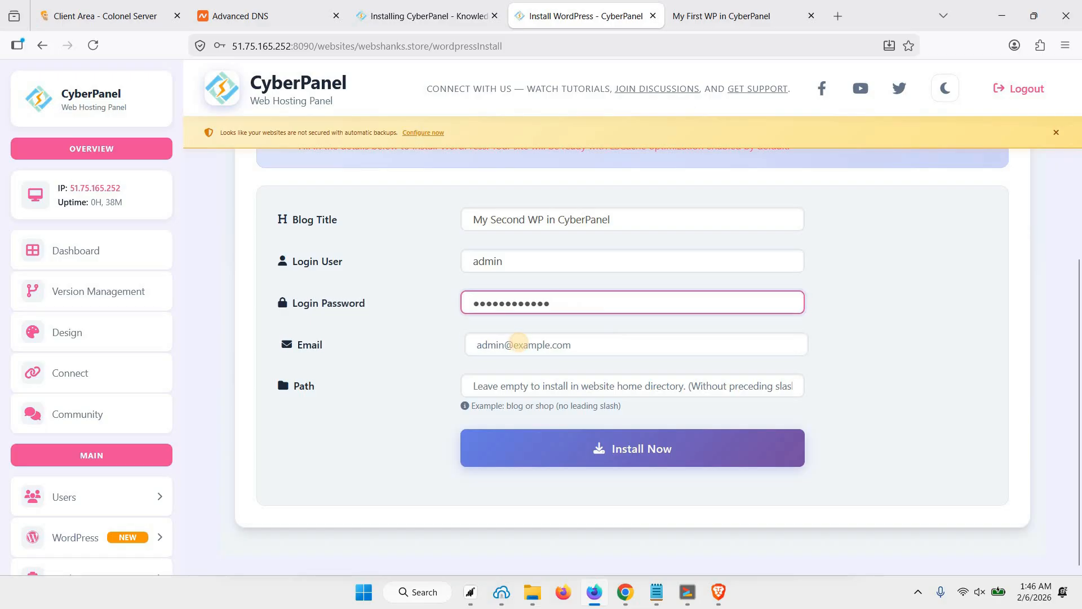
left_click(518, 342)
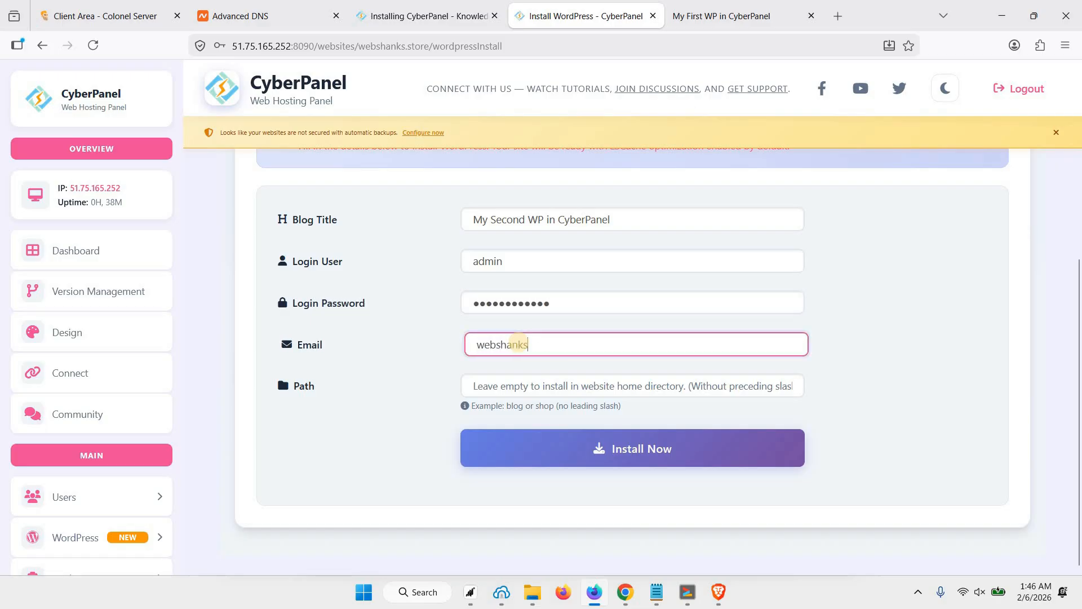
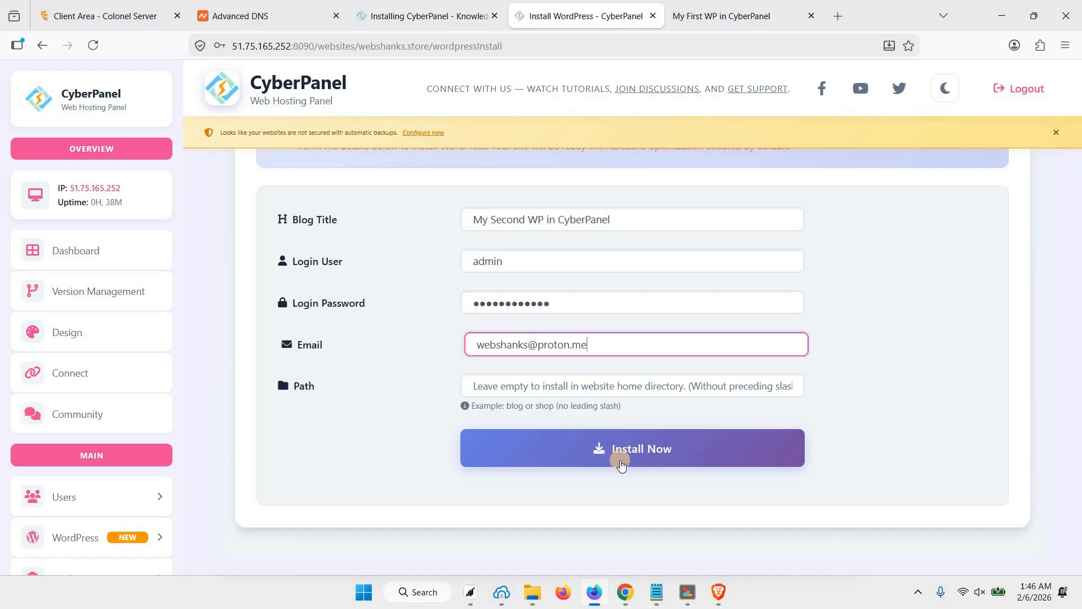
left_click(628, 451)
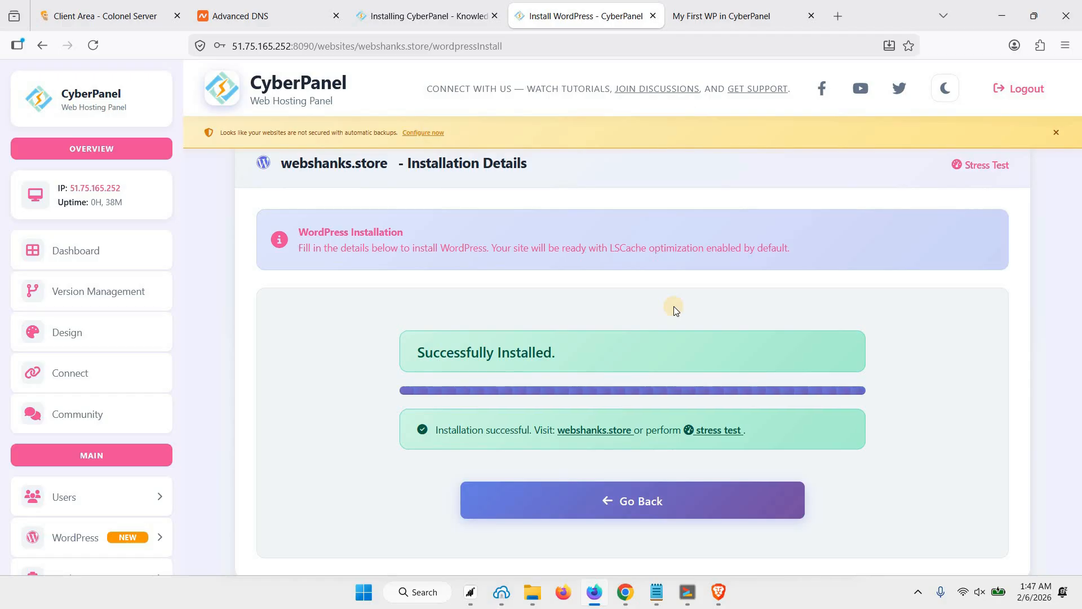
Open the webshanks.store site link in a new window, then view the webshanks.space site.
scroll(620, 350, "down", 1)
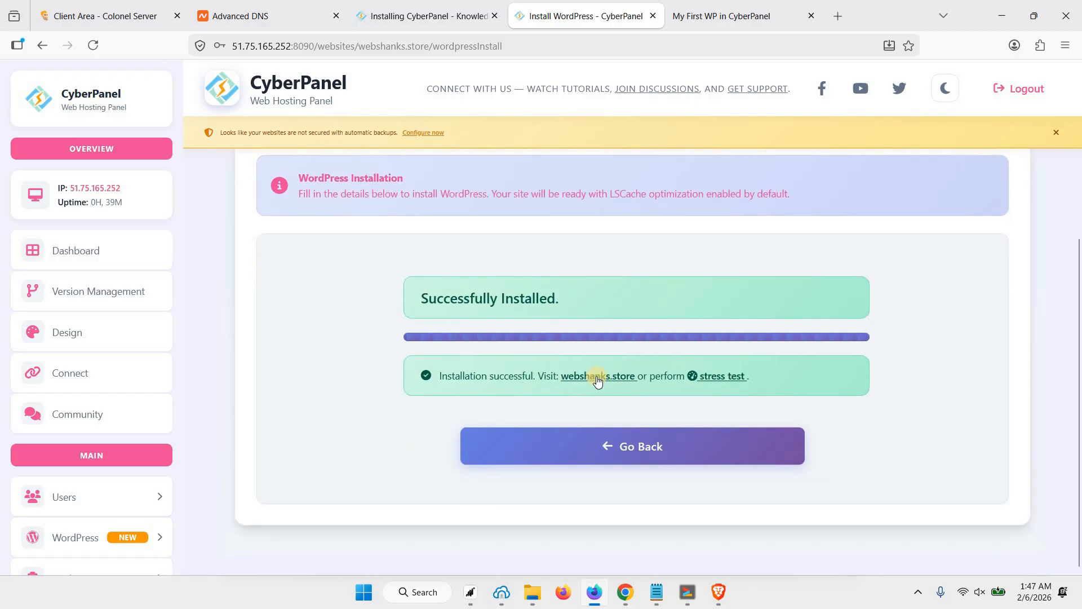
left_click_drag(560, 378, 607, 382)
right_click(606, 380)
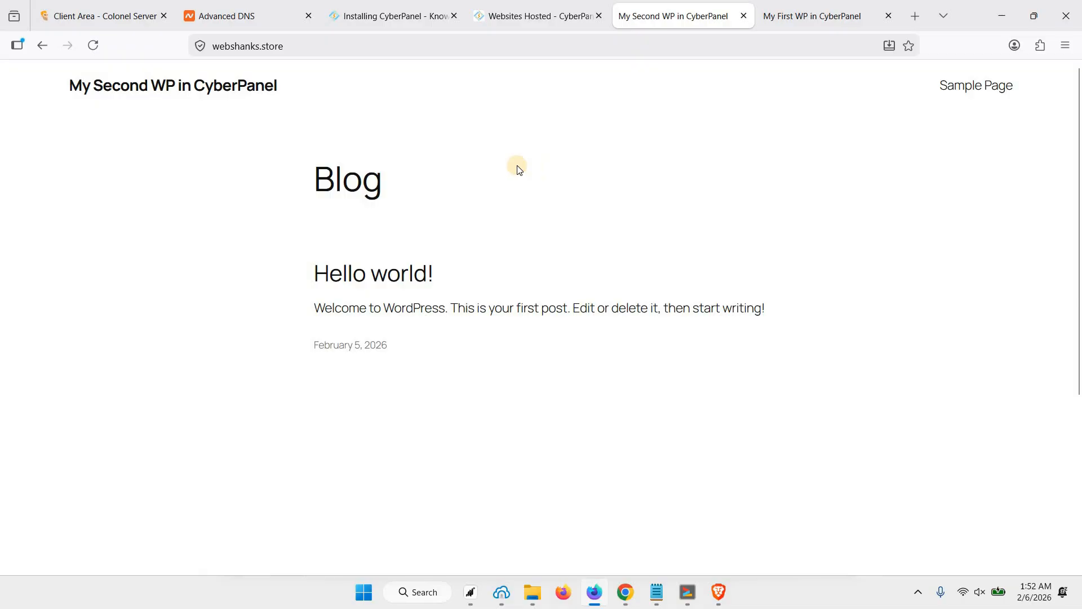
left_click(803, 14)
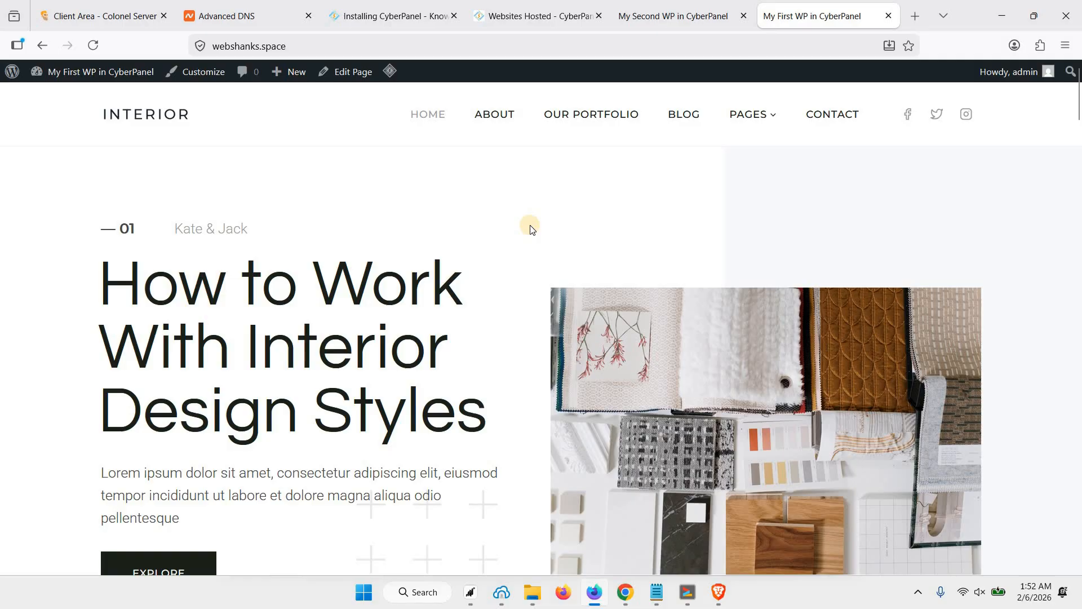
Go back to CyberPanel's website list, expand SSL in the sidebar, and open Hostname SSL.
left_click(537, 16)
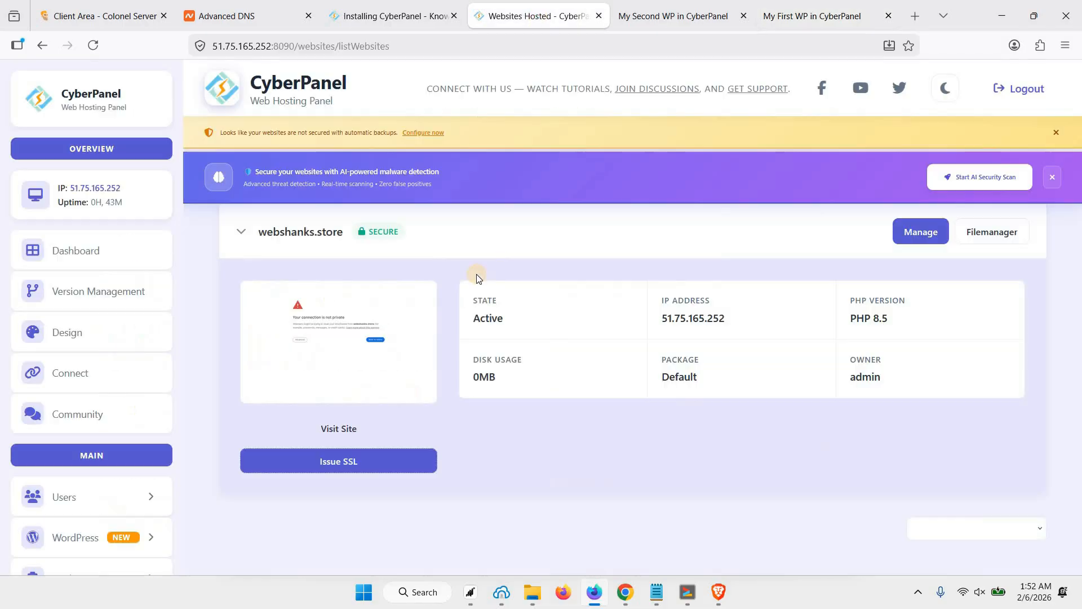
scroll(467, 276, "up", 3)
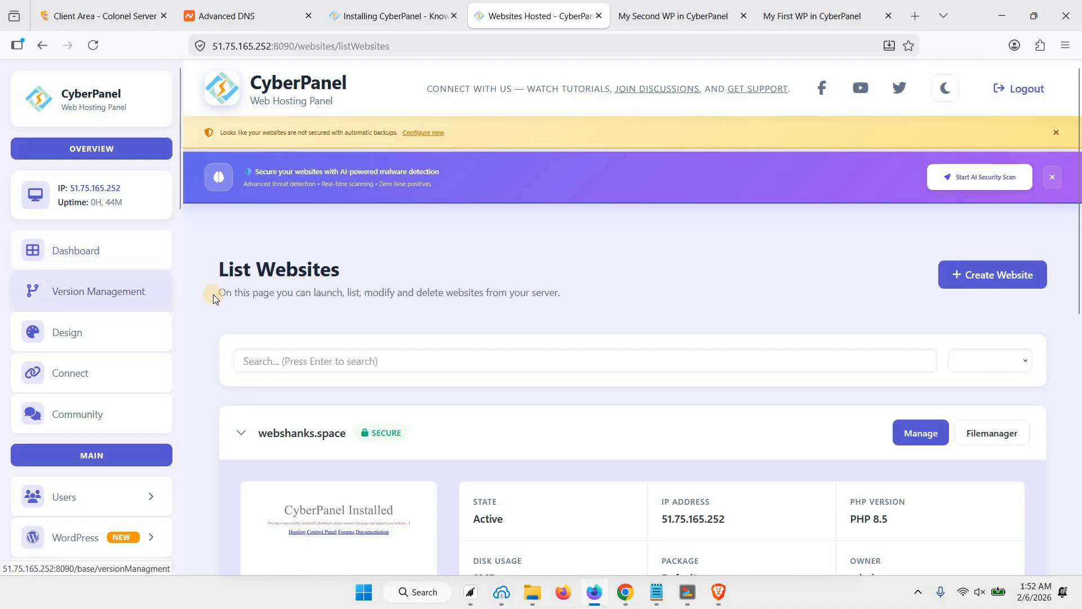
scroll(160, 316, "down", 4)
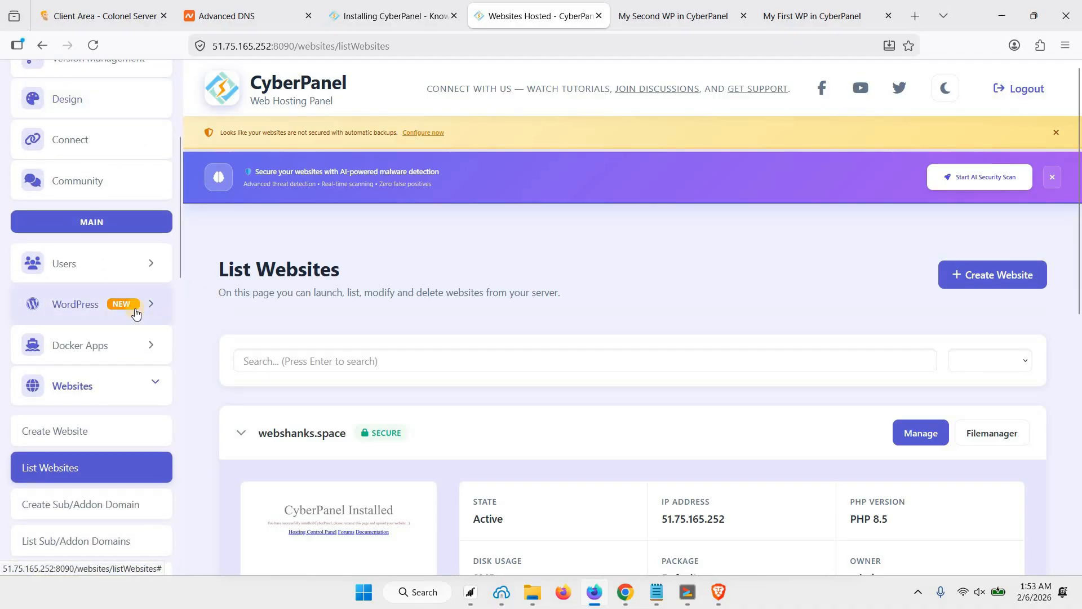
scroll(135, 309, "down", 4)
scroll(135, 299, "down", 4)
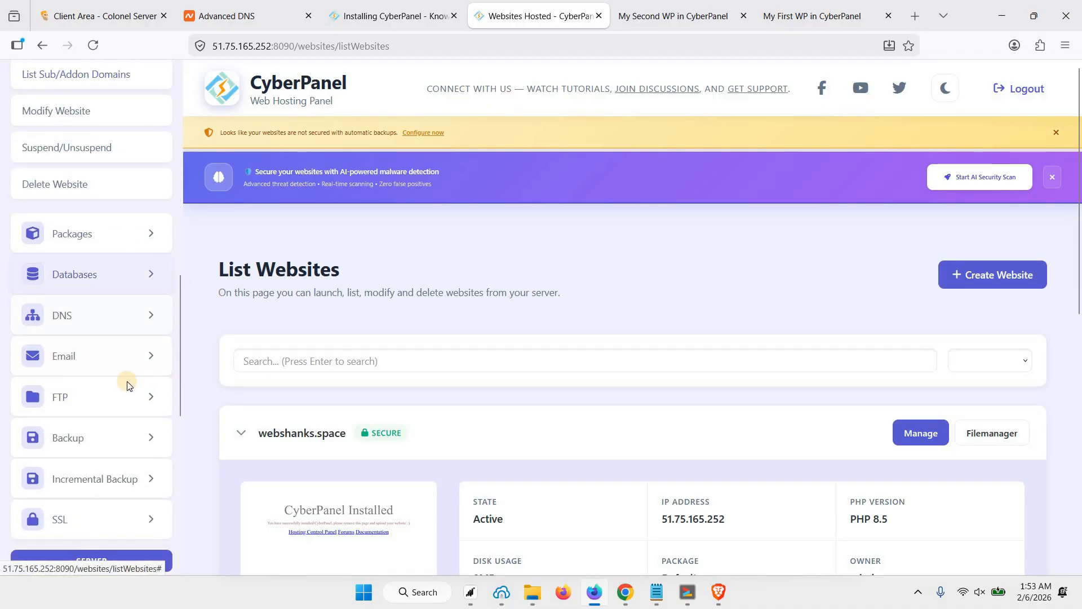
scroll(118, 378, "down", 3)
left_click(101, 375)
scroll(79, 389, "down", 2)
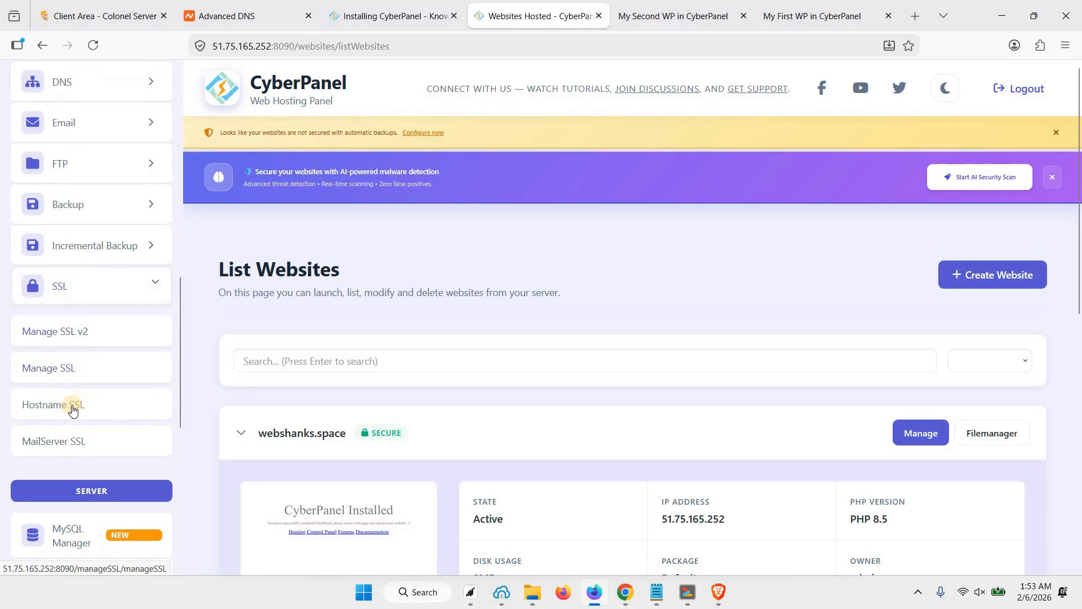
left_click(70, 411)
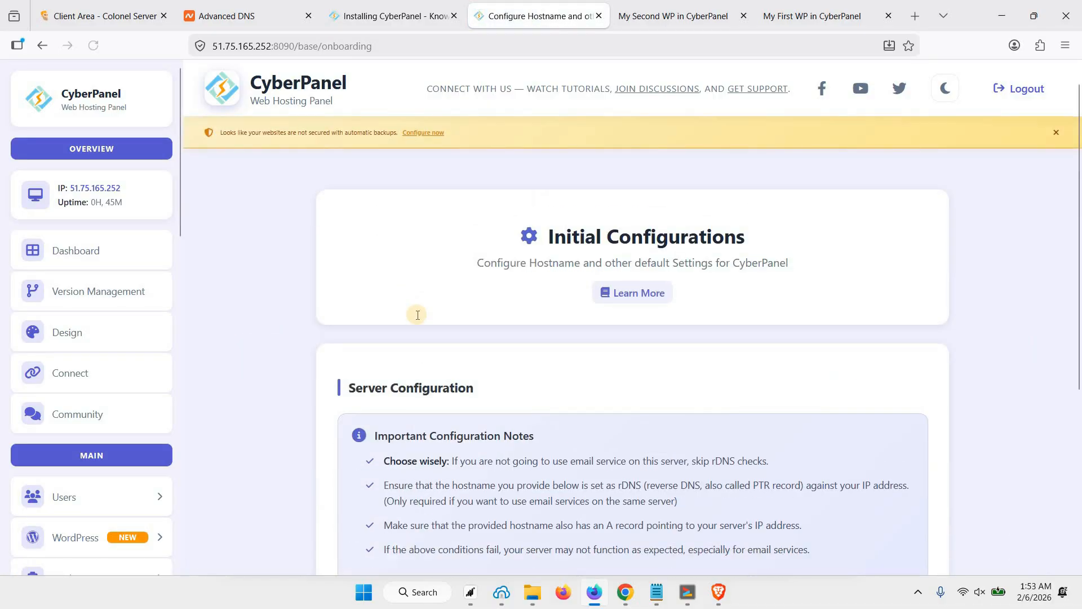
Enter panel.webshanks.store as the server hostname and tick Skip rDNS/PTR Check.
scroll(417, 338, "down", 5)
left_click(409, 396)
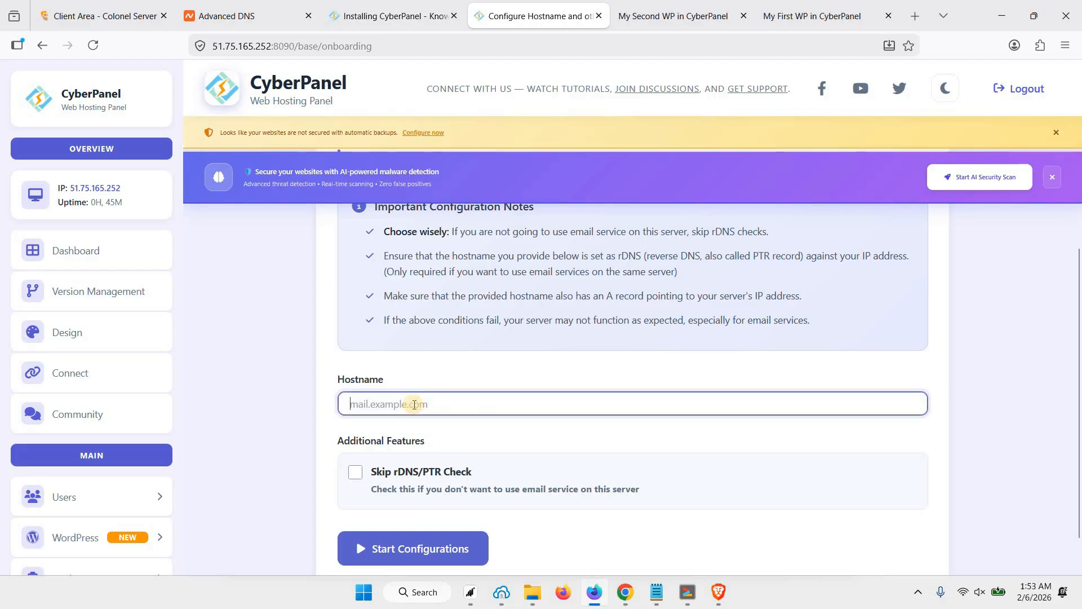
type("panel.webshanks.store")
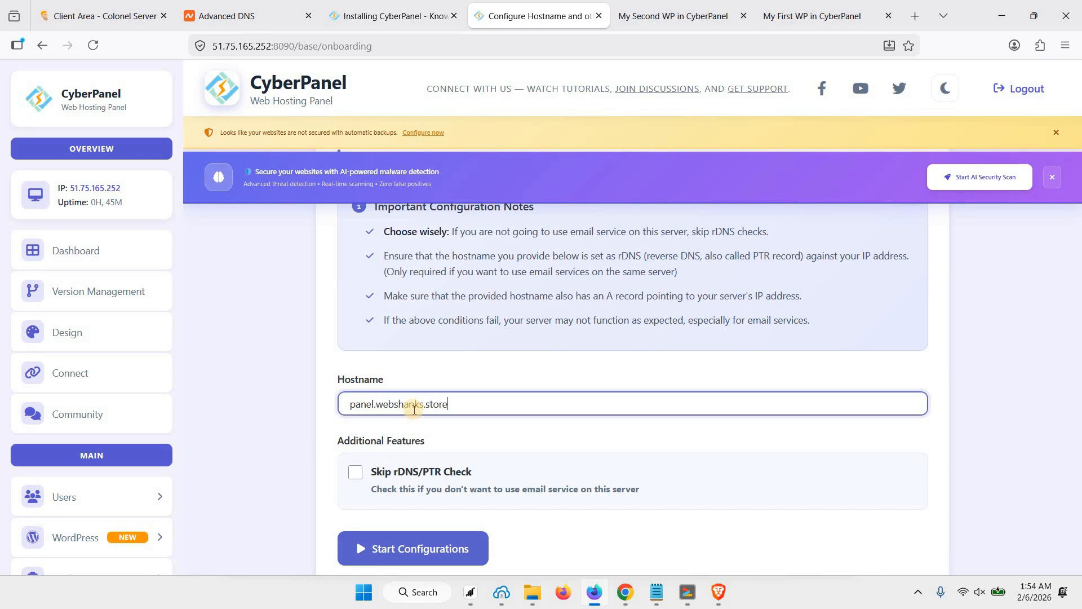
left_click(421, 479)
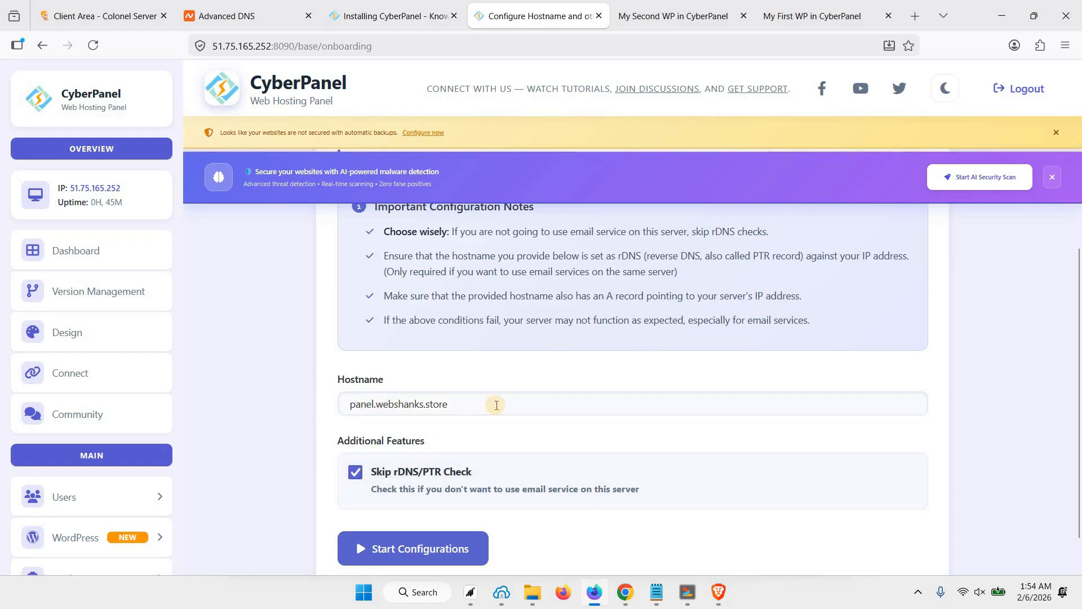
scroll(496, 404, "down", 2)
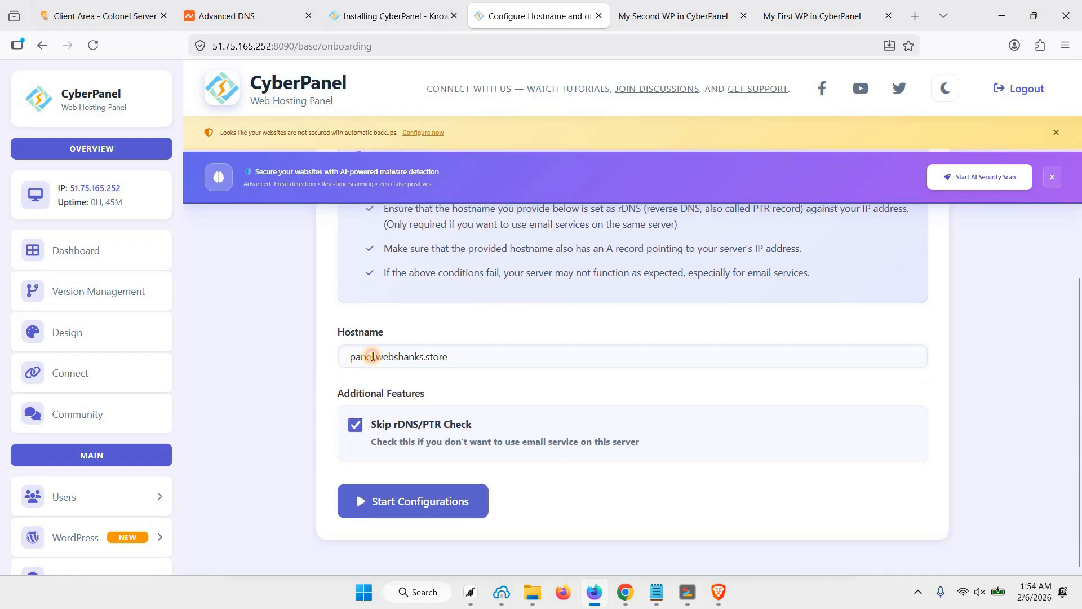
double_click(373, 357)
left_click(464, 356)
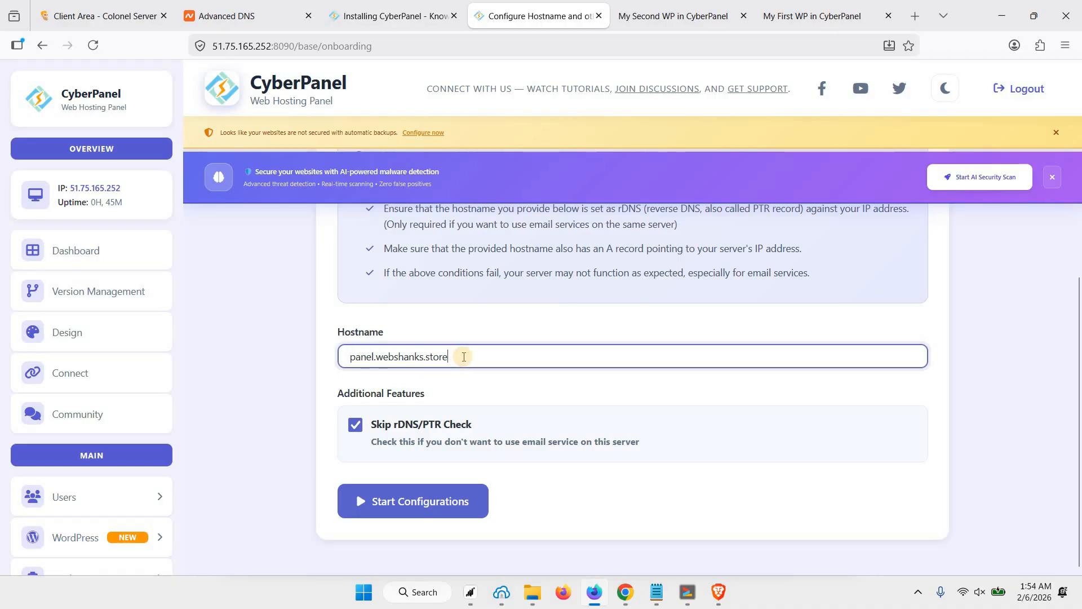
left_click_drag(463, 356, 305, 351)
left_click(505, 345)
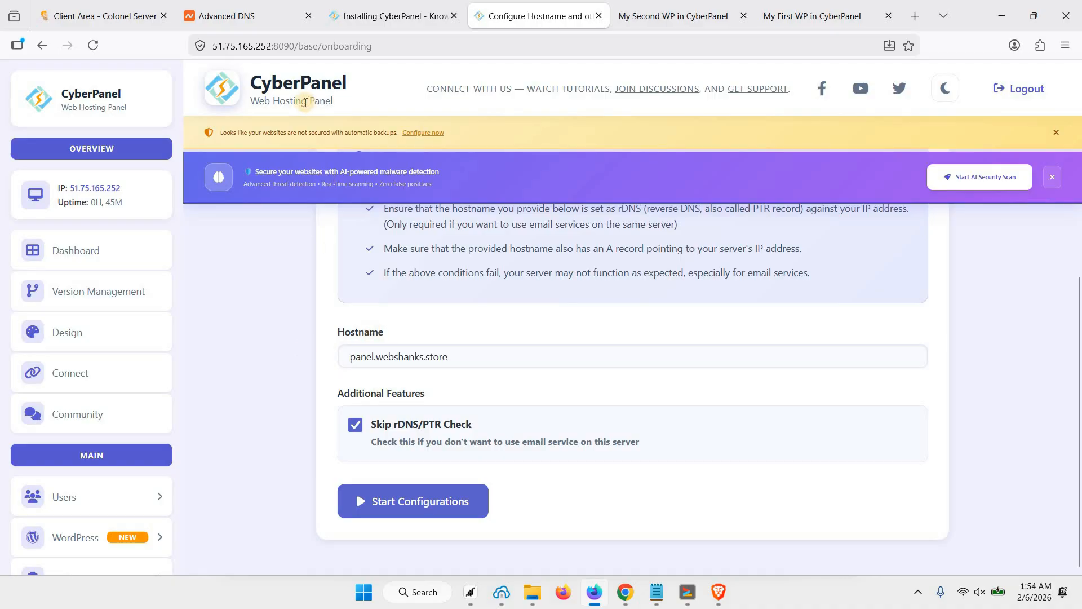
left_click(244, 15)
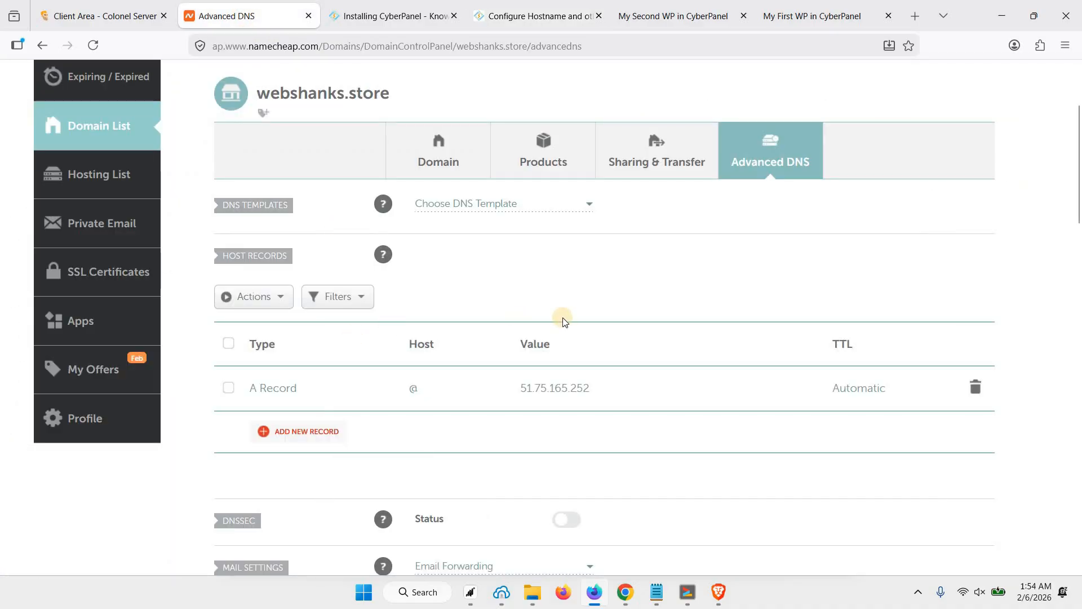
Add and save a Namecheap A record for host panel pointing to 51.75.165.252.
scroll(527, 315, "down", 1)
left_click(325, 432)
scroll(316, 366, "down", 2)
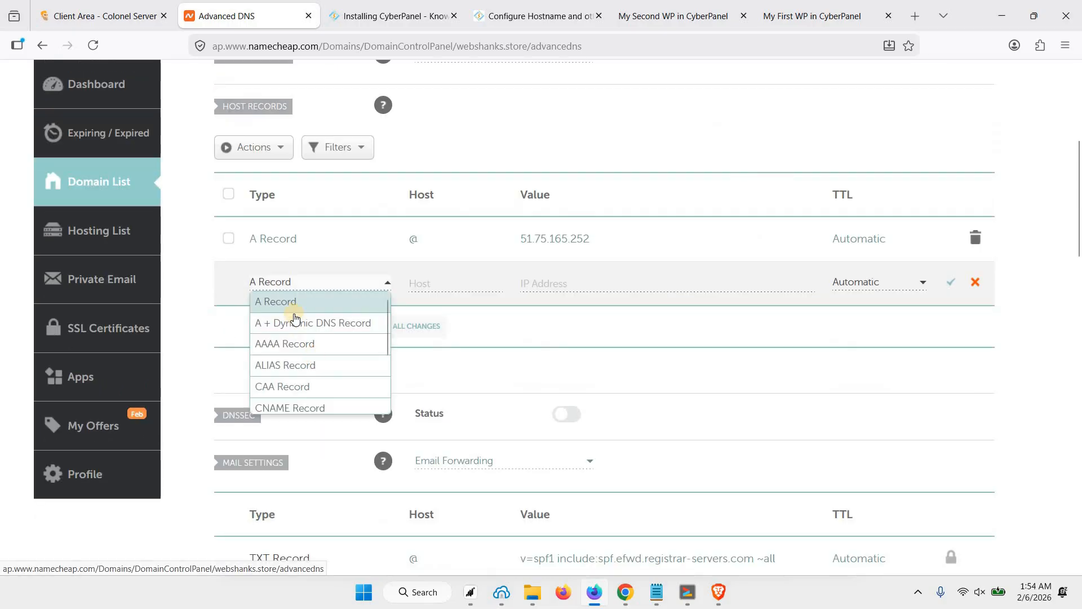
left_click(381, 304)
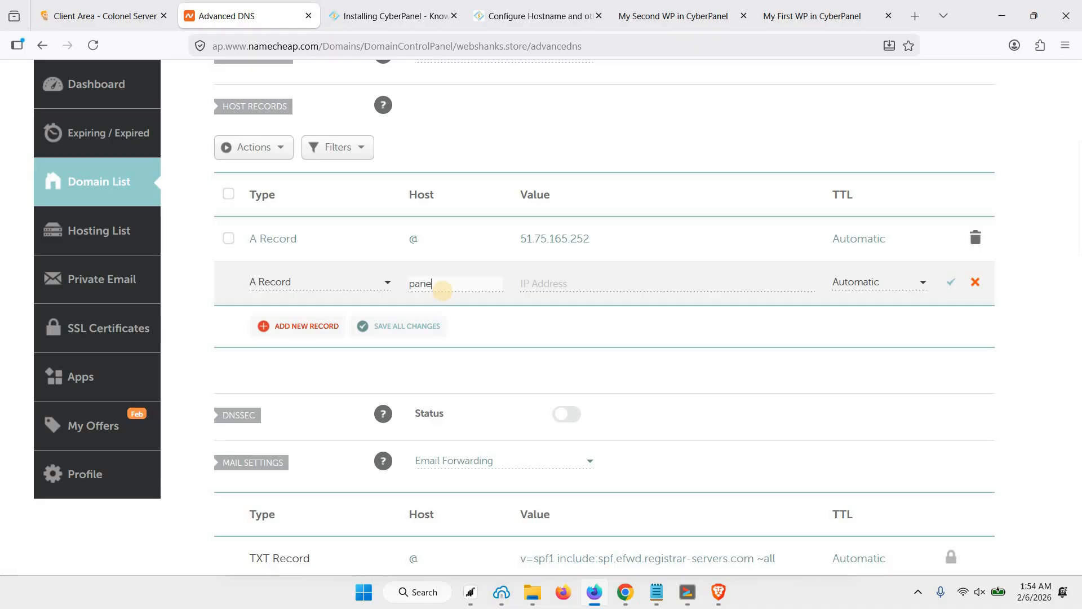
type("l")
left_click(607, 244)
left_click_drag(515, 239, 583, 276)
key("ctrl+c")
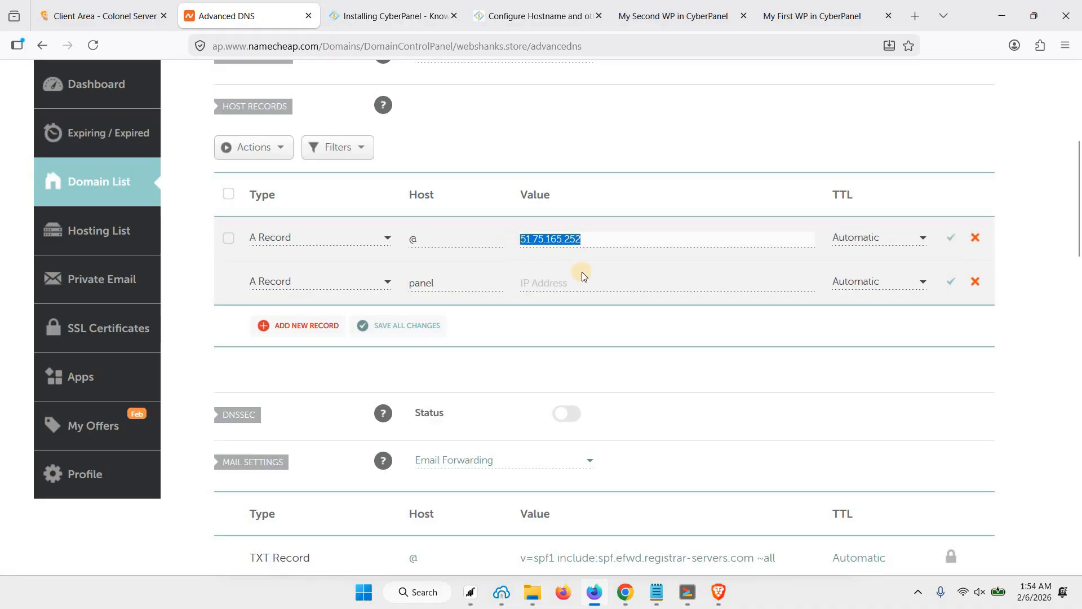
left_click(580, 279)
key("ctrl+v")
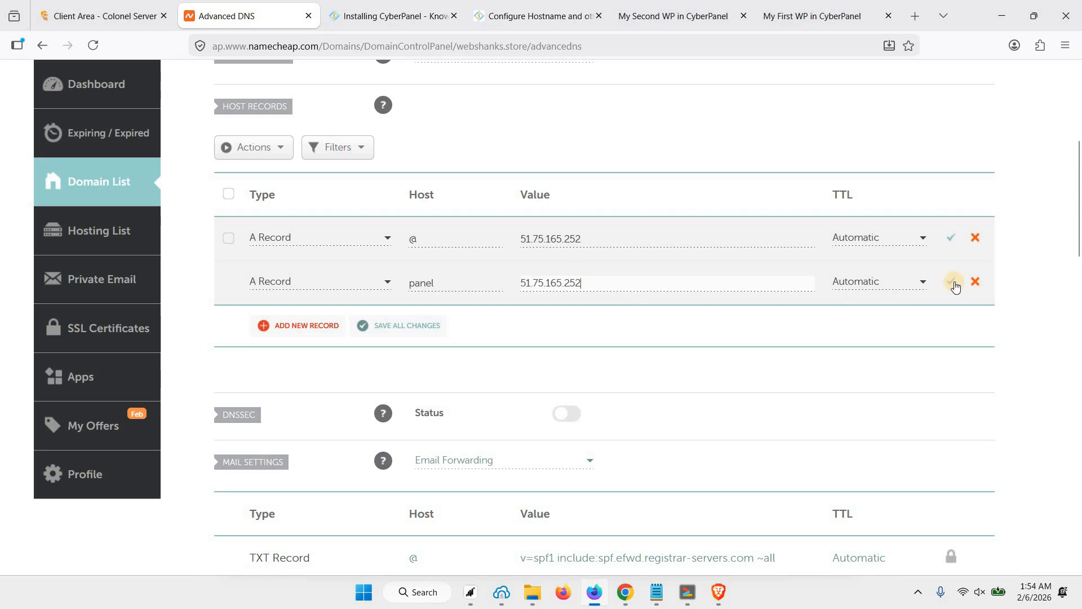
left_click(951, 283)
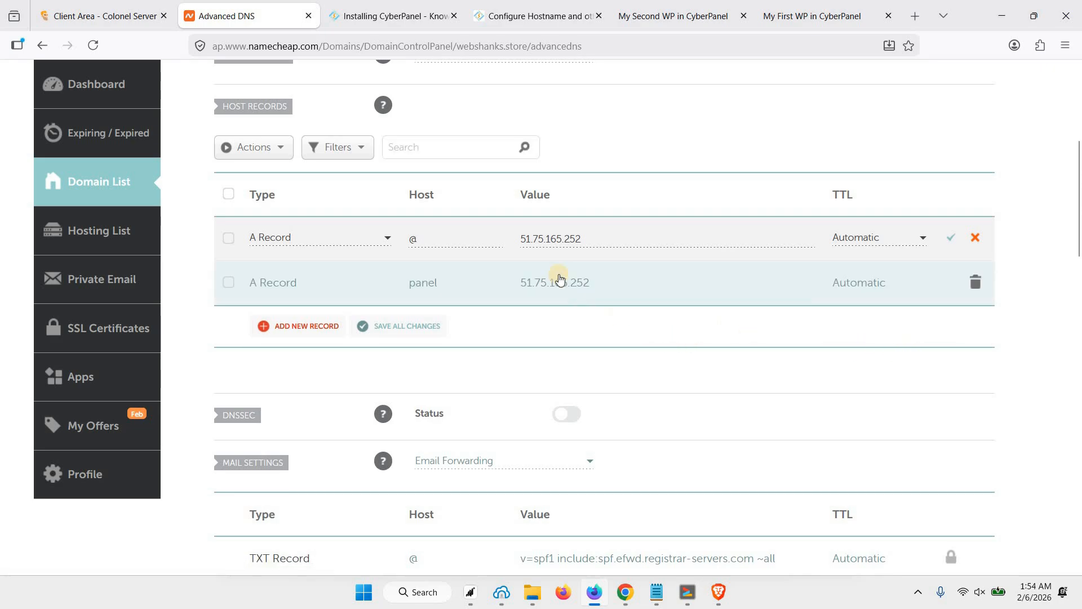
left_click(533, 16)
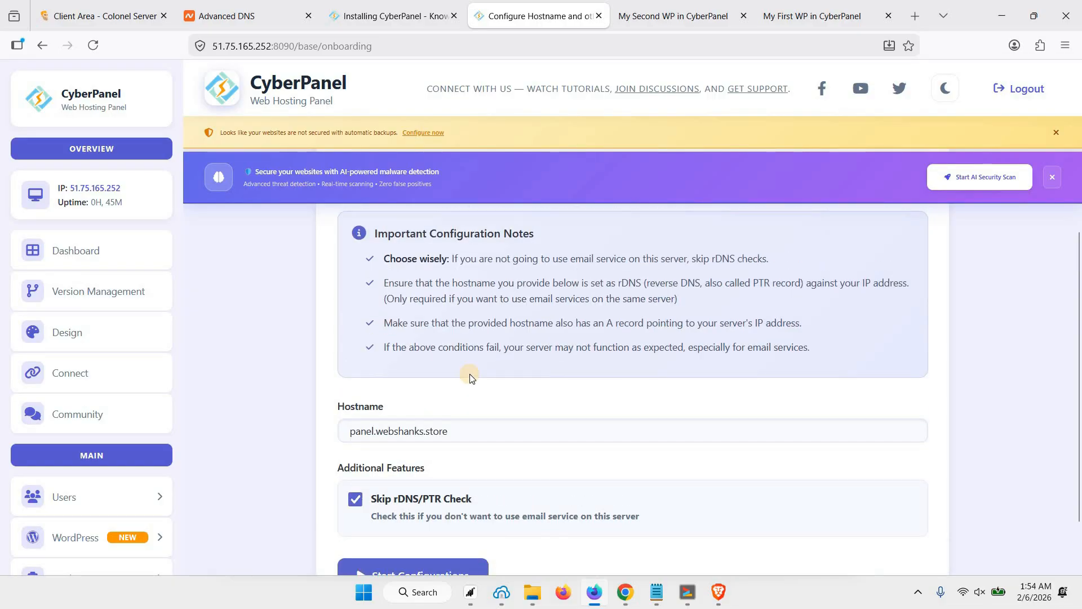
Apply the panel.webshanks.store hostname configuration and restart CyberPanel once it completes.
scroll(502, 395, "down", 2)
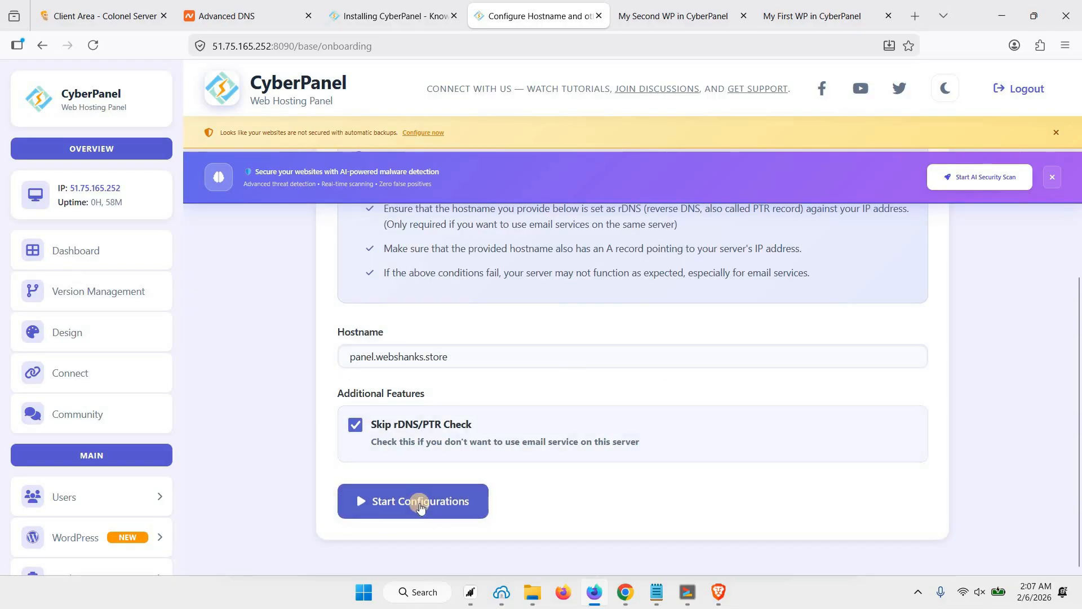
left_click(399, 509)
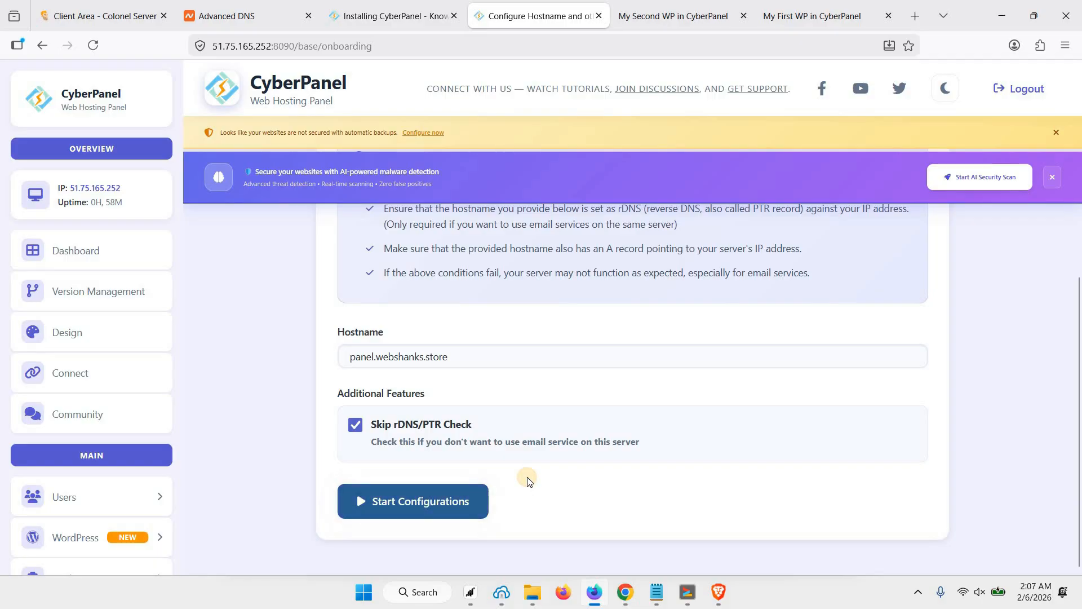
scroll(455, 480, "down", 3)
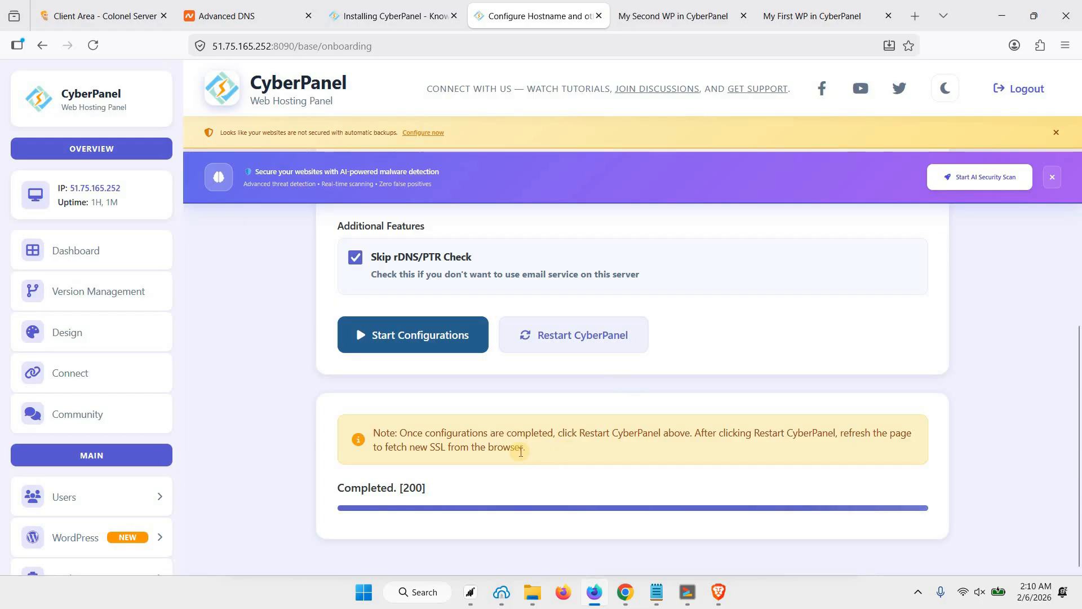
scroll(598, 450, "up", 1)
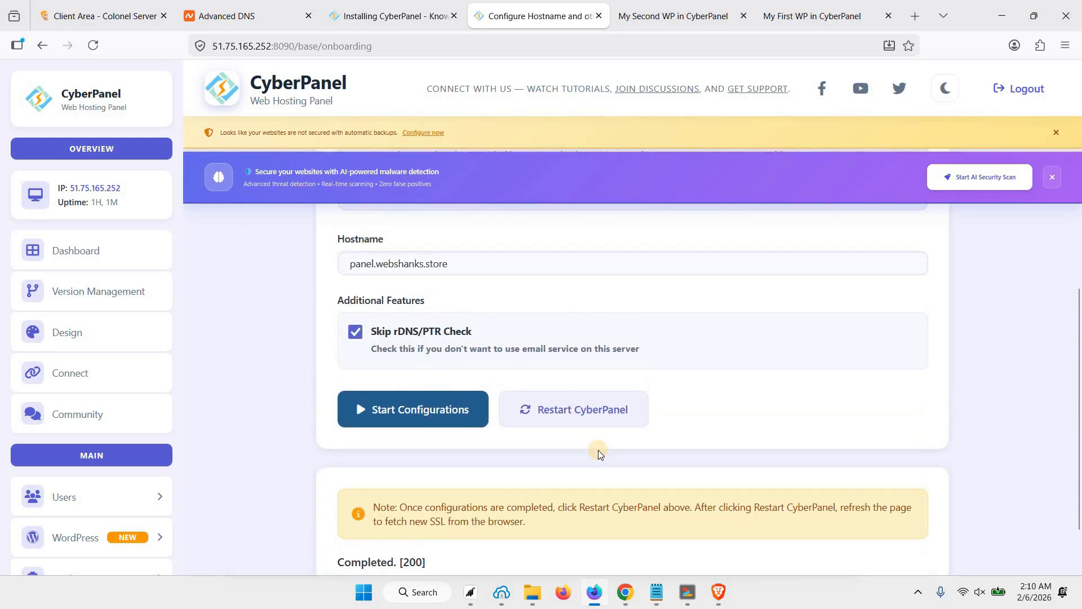
scroll(598, 450, "down", 1)
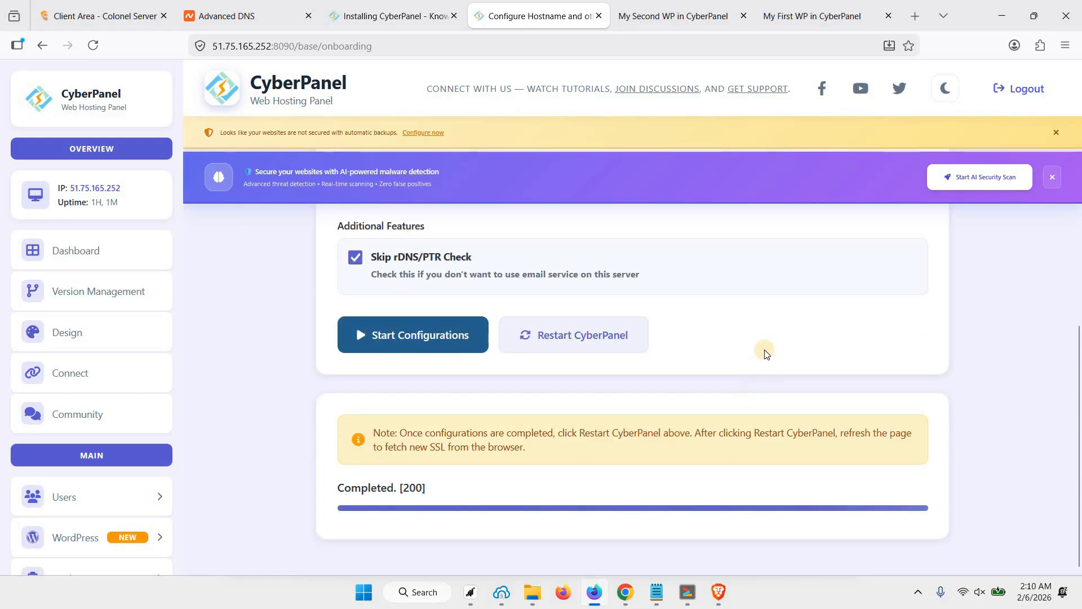
left_click(577, 345)
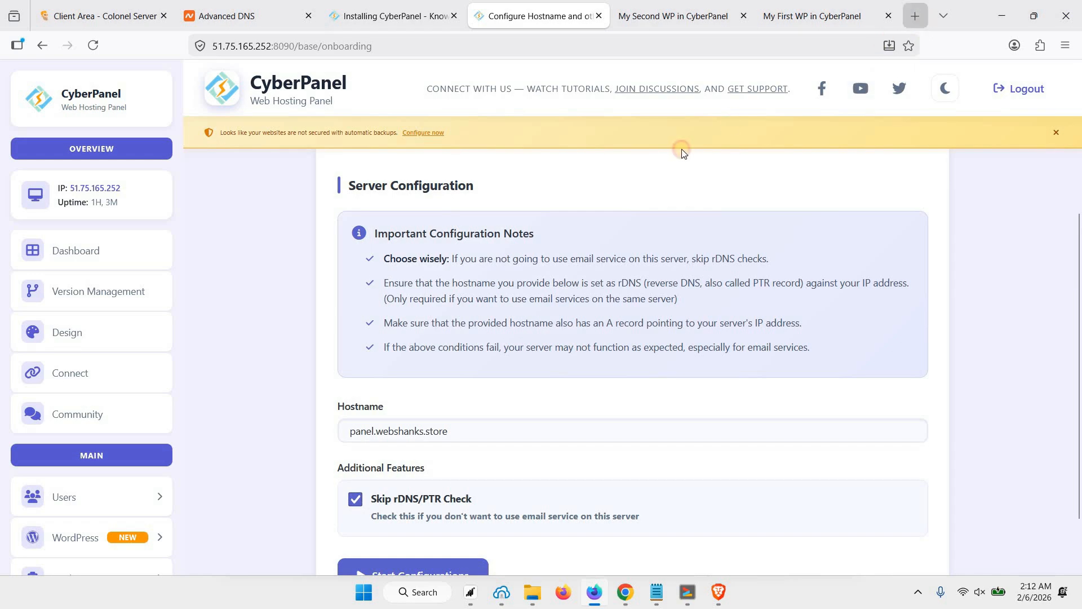
Load panel.webshanks.store:8090 in a new browser tab.
key("ctrl+t")
type("http://panel.webshanks.store:8090")
key("Return")
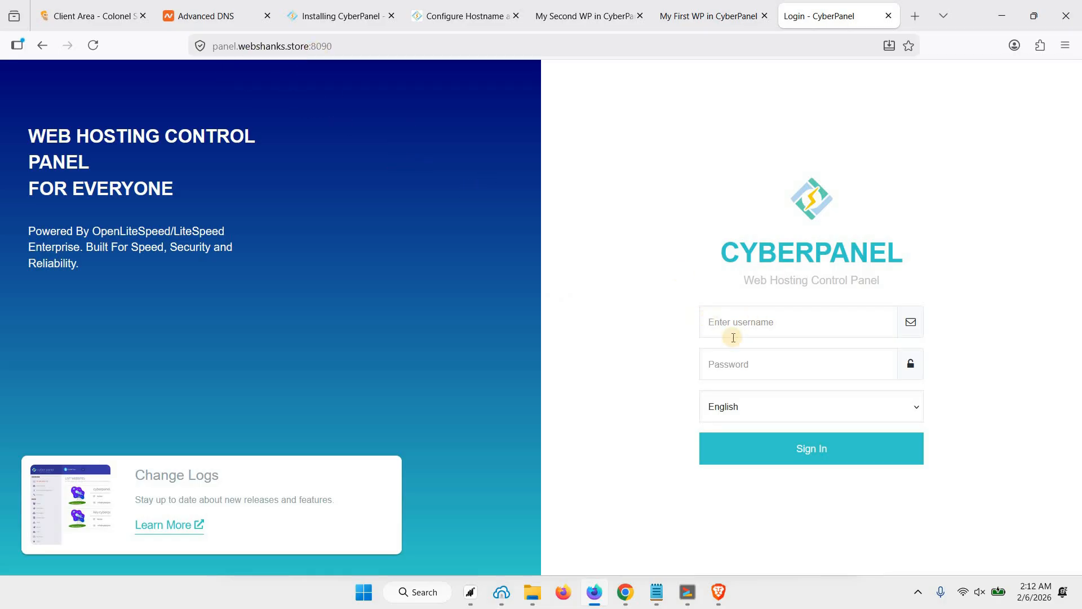
Log in as admin with the password copied from the SSH install log.
left_click(685, 589)
left_click_drag(425, 260, 523, 261)
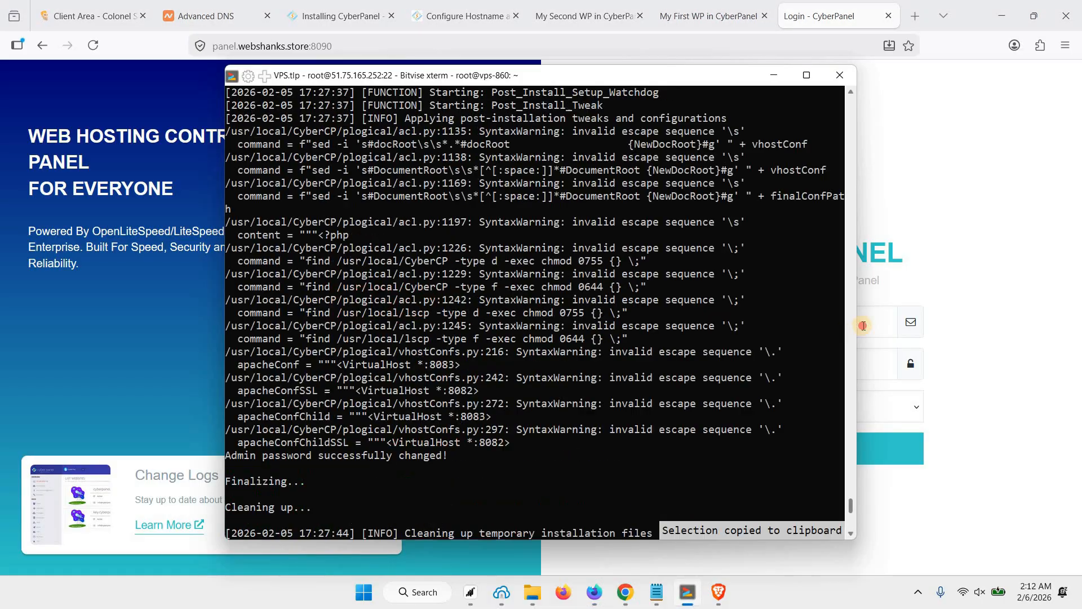
left_click(863, 326)
type("admin")
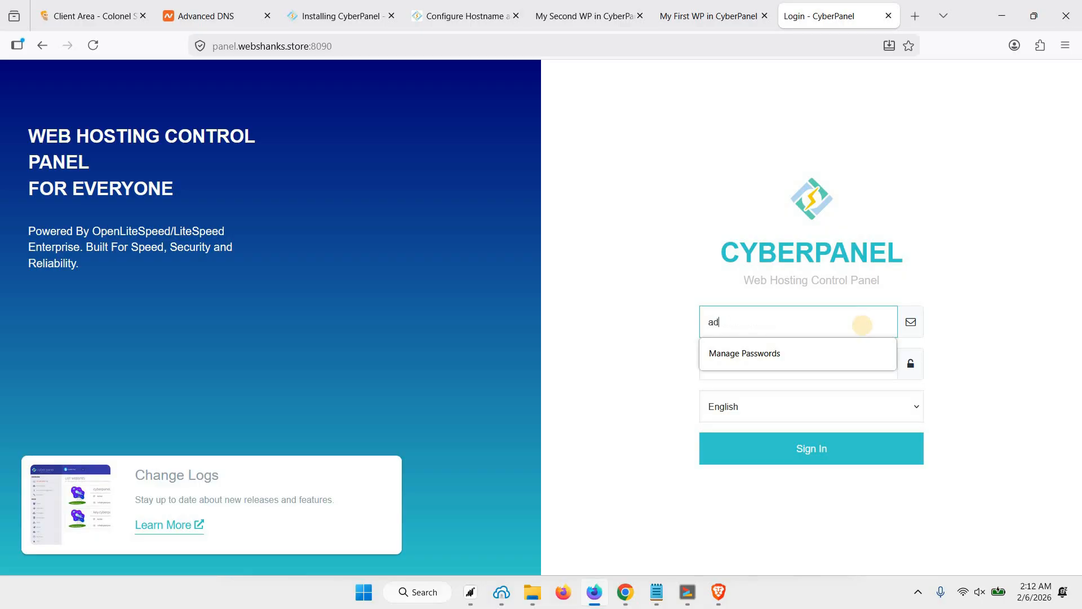
key("Tab")
key("ctrl+v")
key("Return")
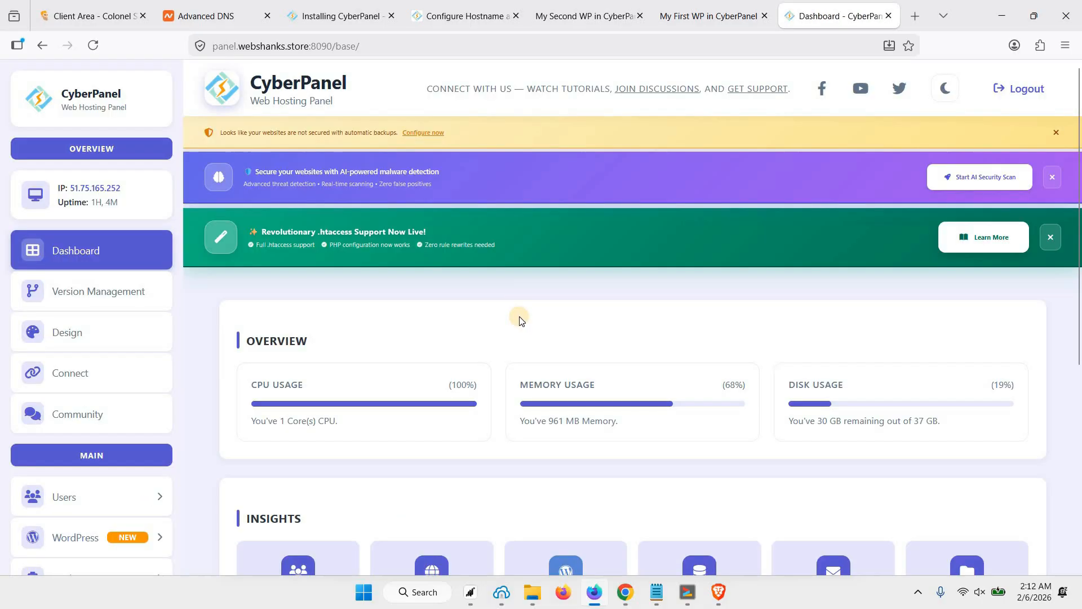
scroll(517, 319, "down", 4)
scroll(515, 324, "up", 4)
scroll(496, 395, "down", 4)
scroll(495, 386, "up", 4)
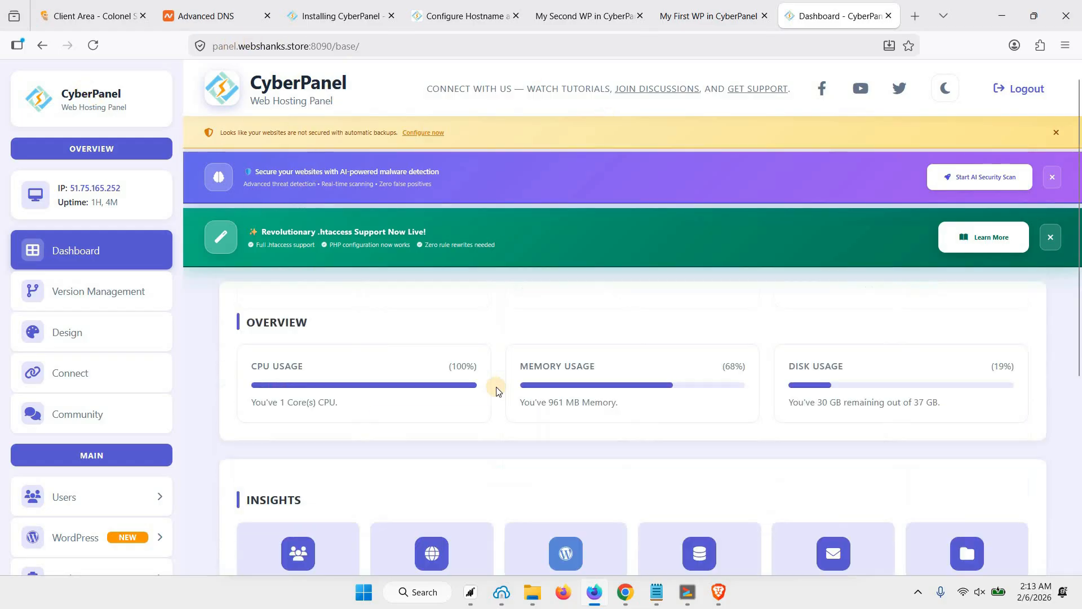
scroll(186, 353, "down", 4)
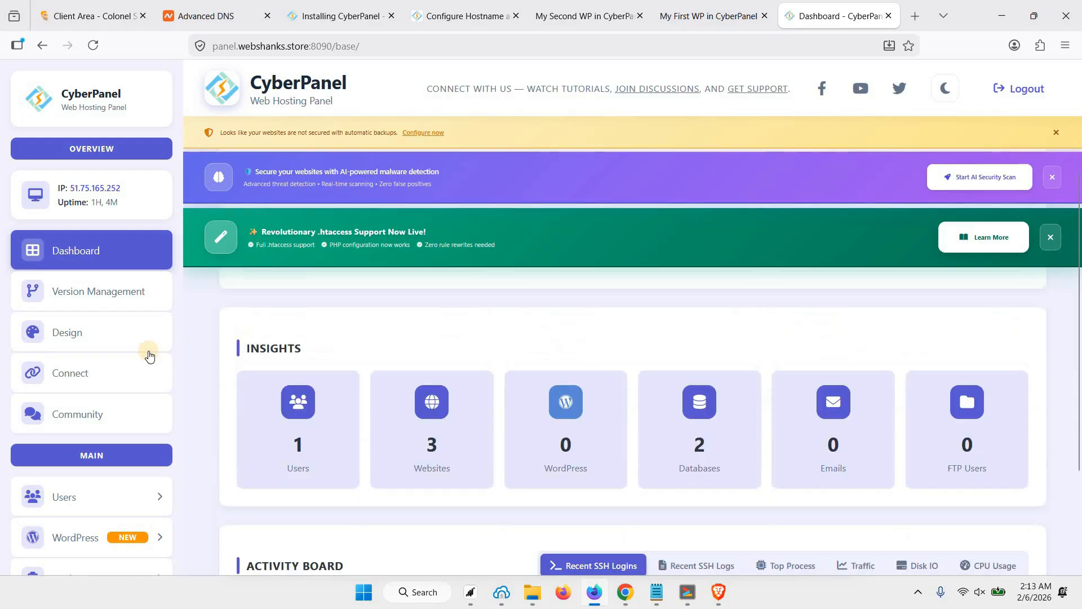
scroll(150, 350, "down", 5)
scroll(408, 372, "down", 2)
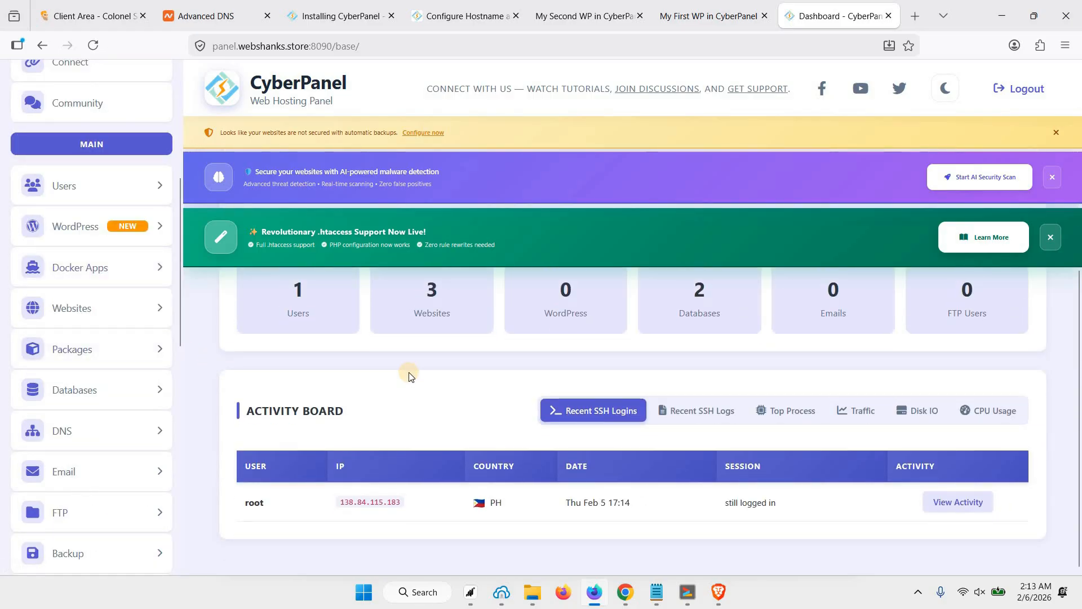
scroll(408, 372, "up", 5)
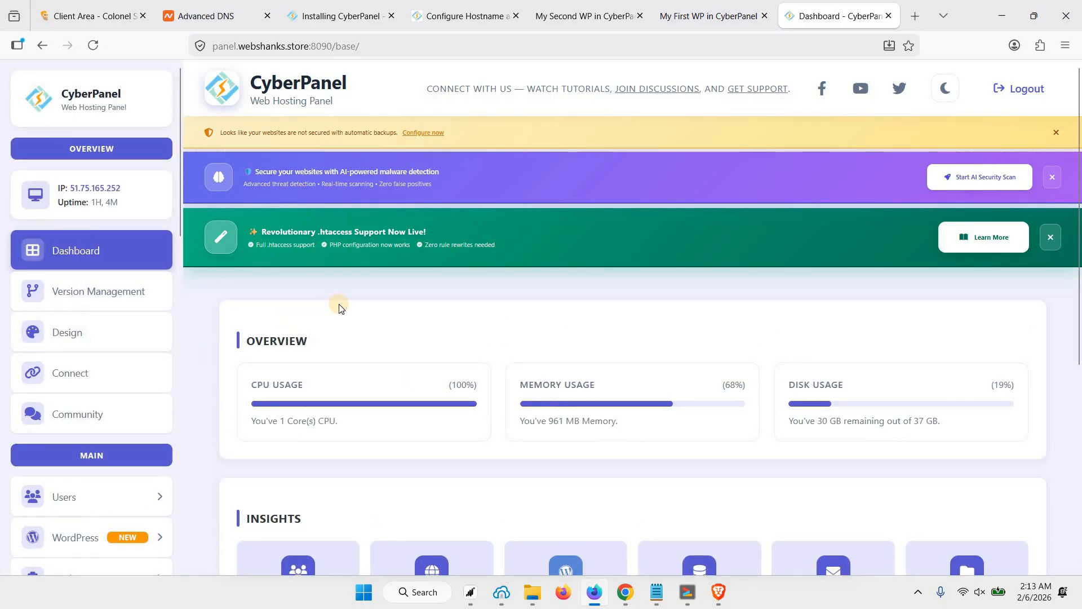